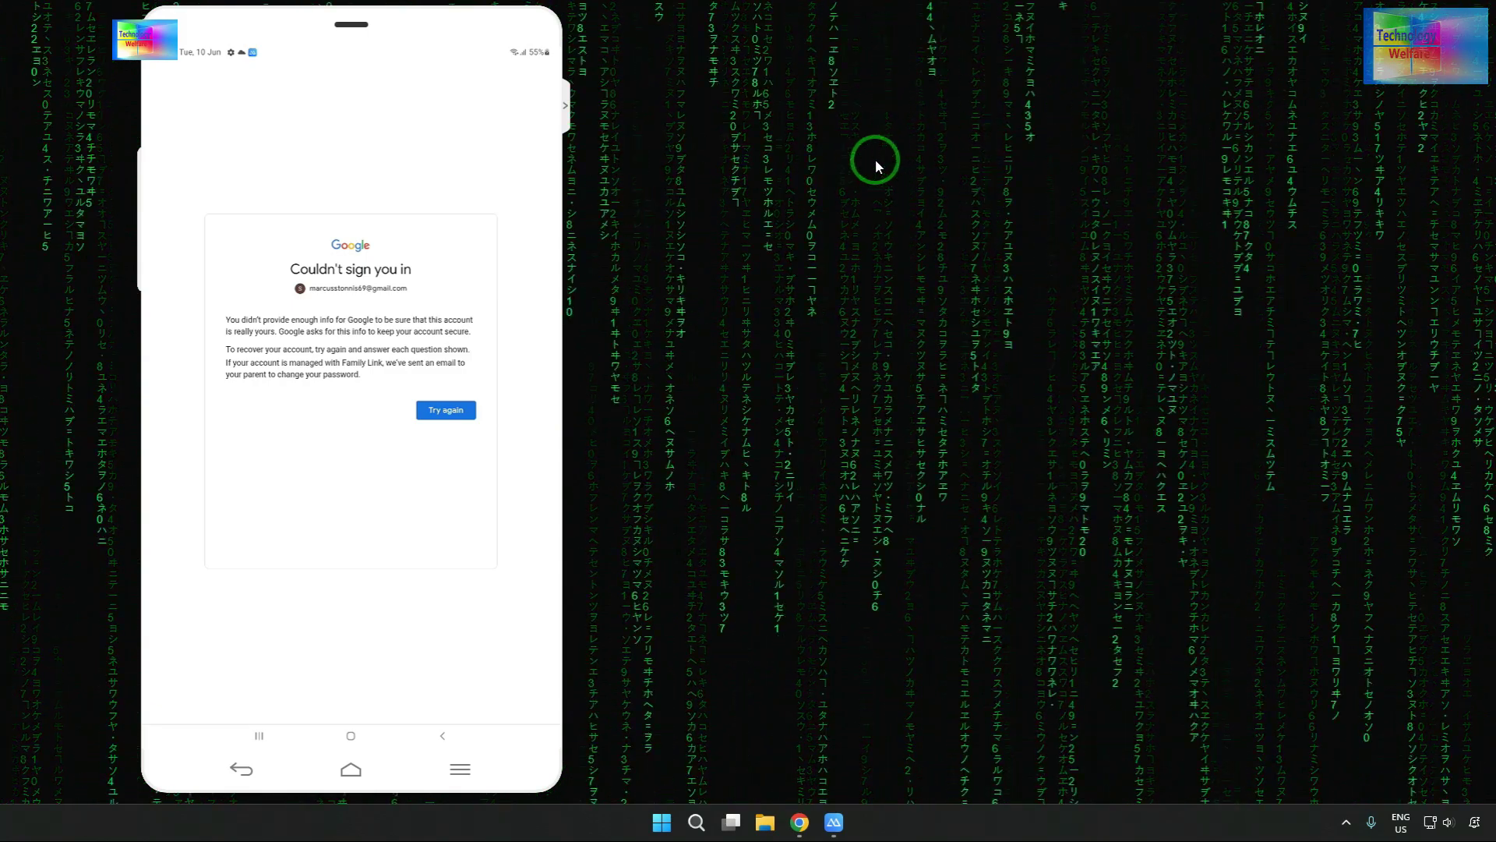
- Retry account recovery from the 'Couldn't sign you in' page
{"action": "left_click", "coordinate": [460, 413]}
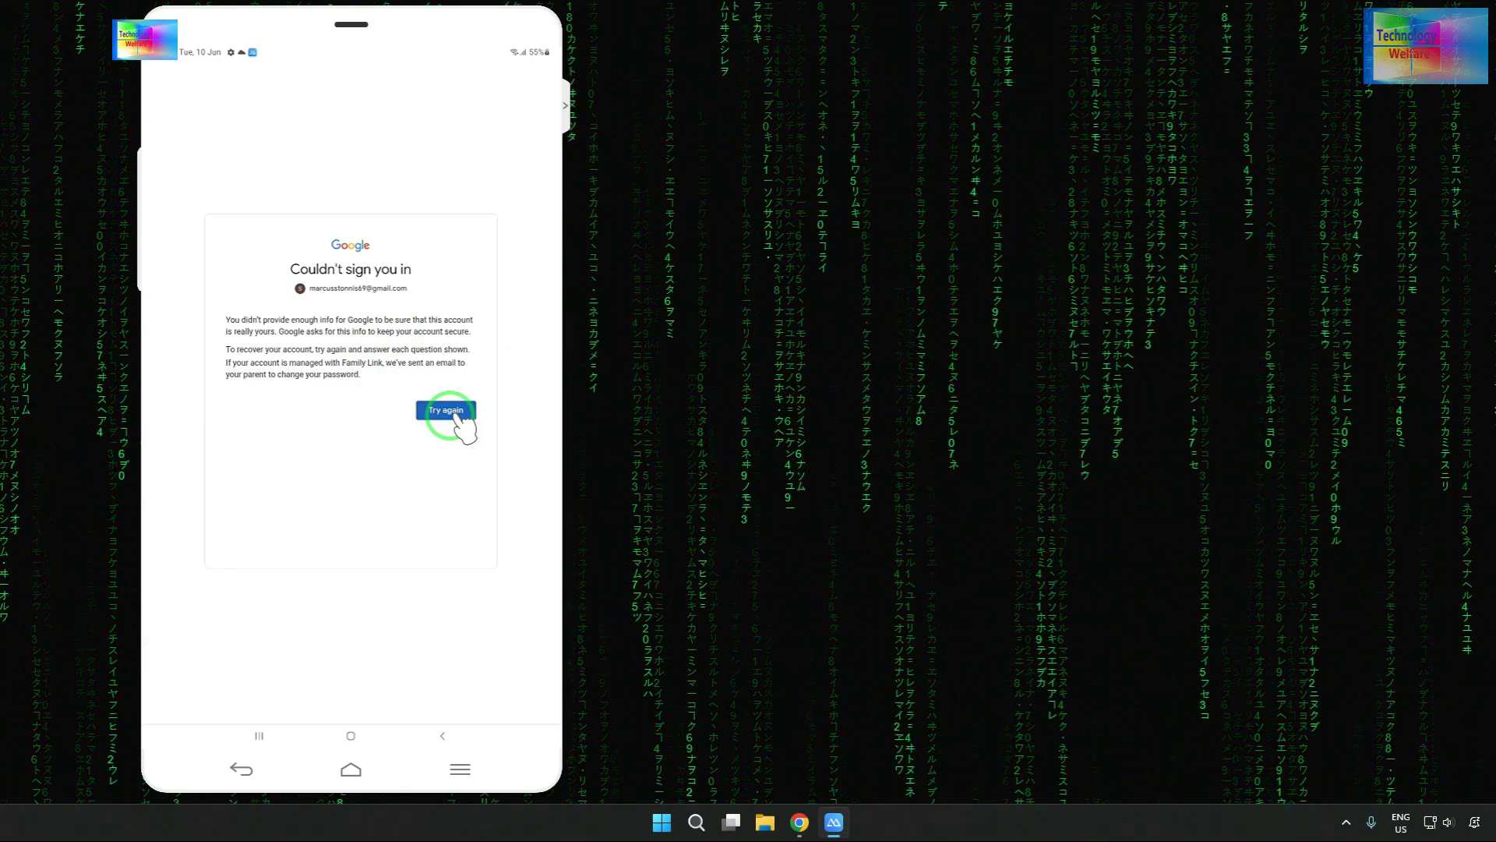
- Retry recovery, skipping both password prompts and reporting no phone, then go to the home screen
{"action": "left_click", "coordinate": [456, 374]}
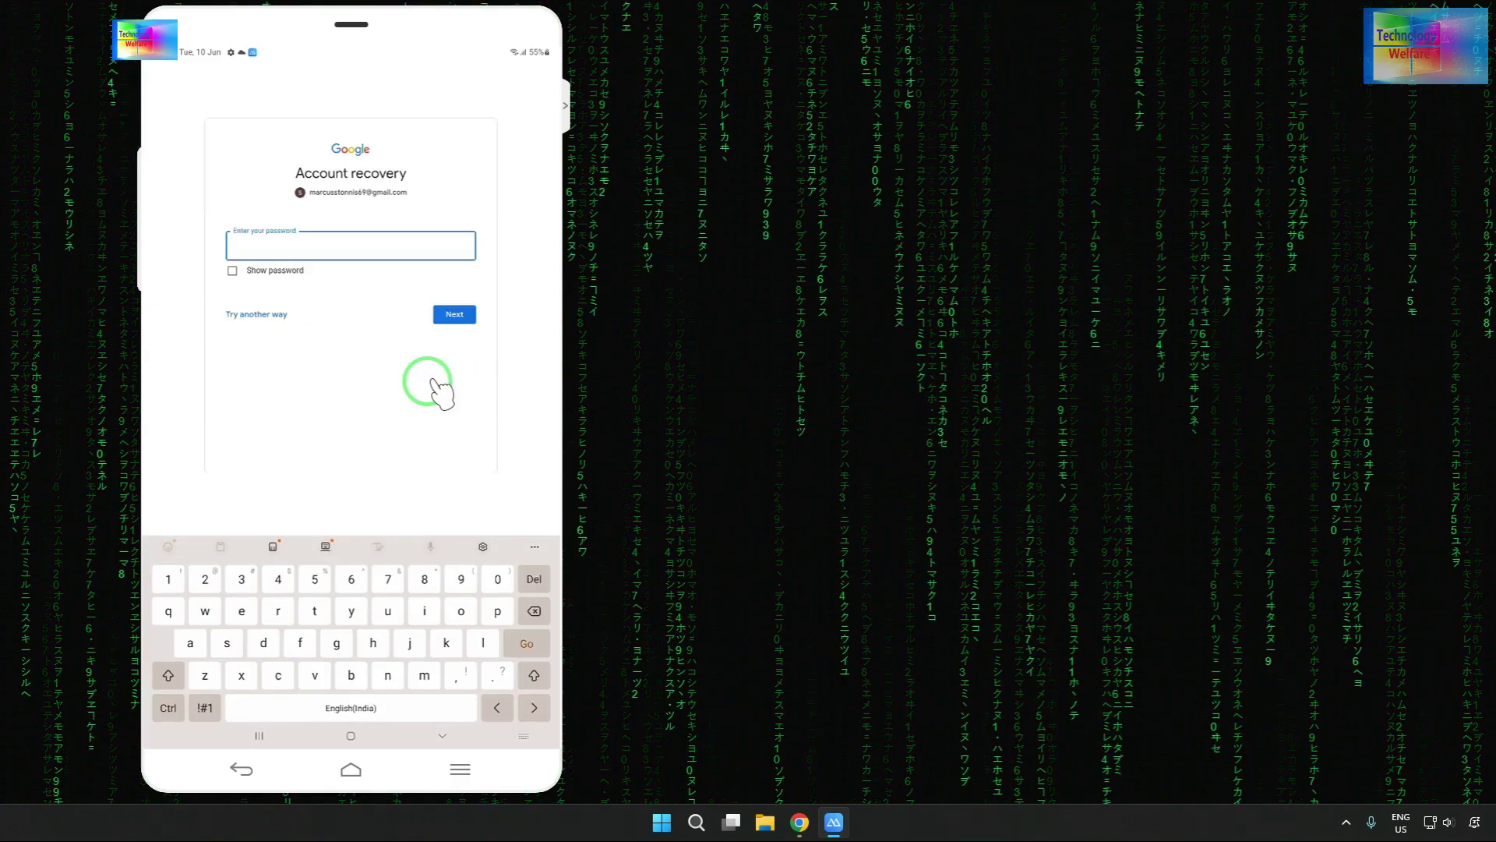
{"action": "left_click", "coordinate": [258, 314]}
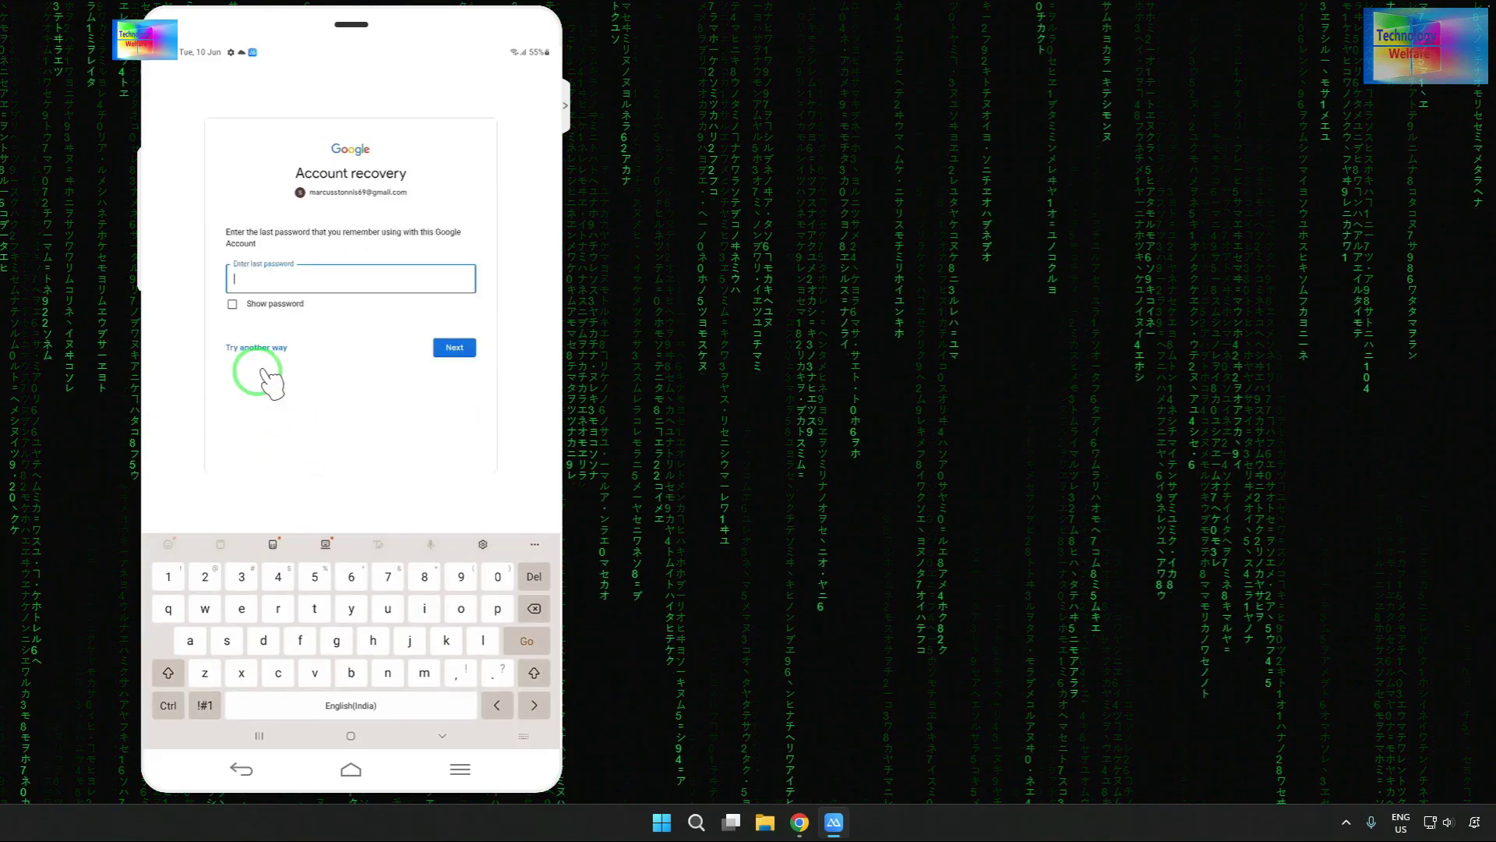
{"action": "left_click", "coordinate": [248, 334]}
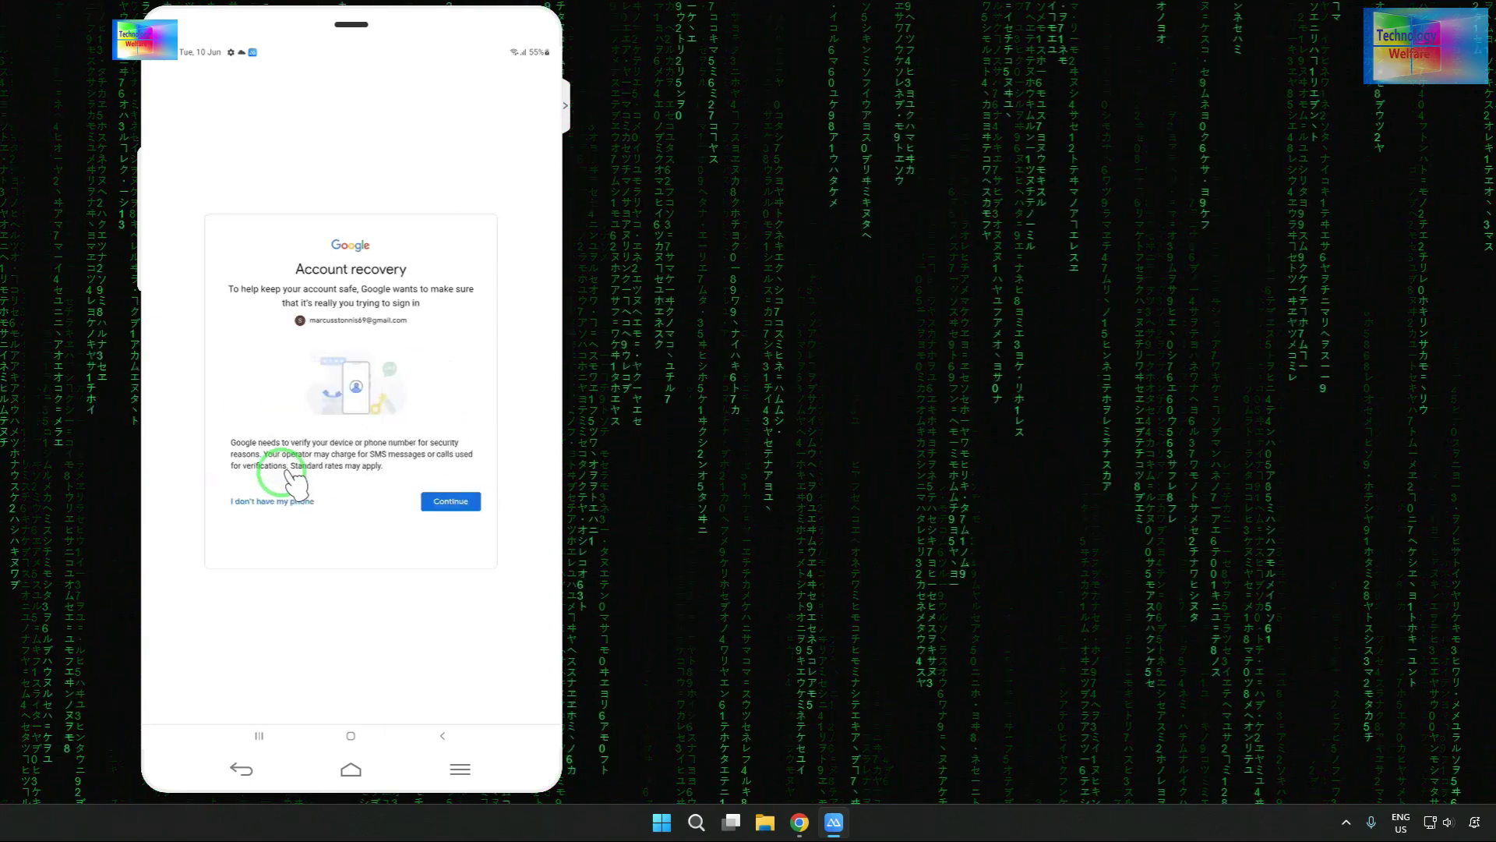
{"action": "left_click", "coordinate": [257, 499]}
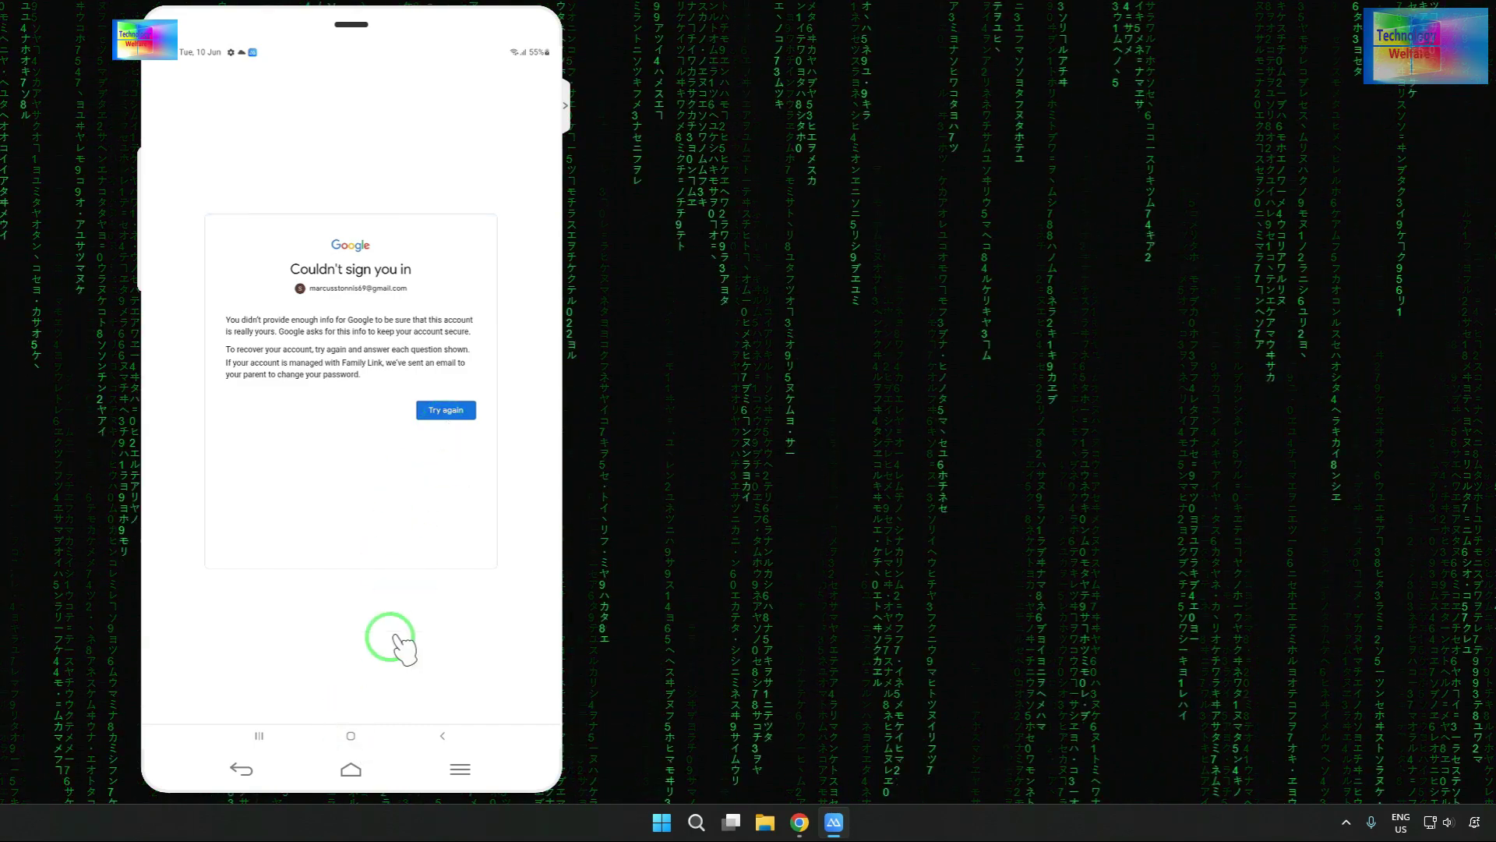
{"action": "left_click", "coordinate": [351, 736]}
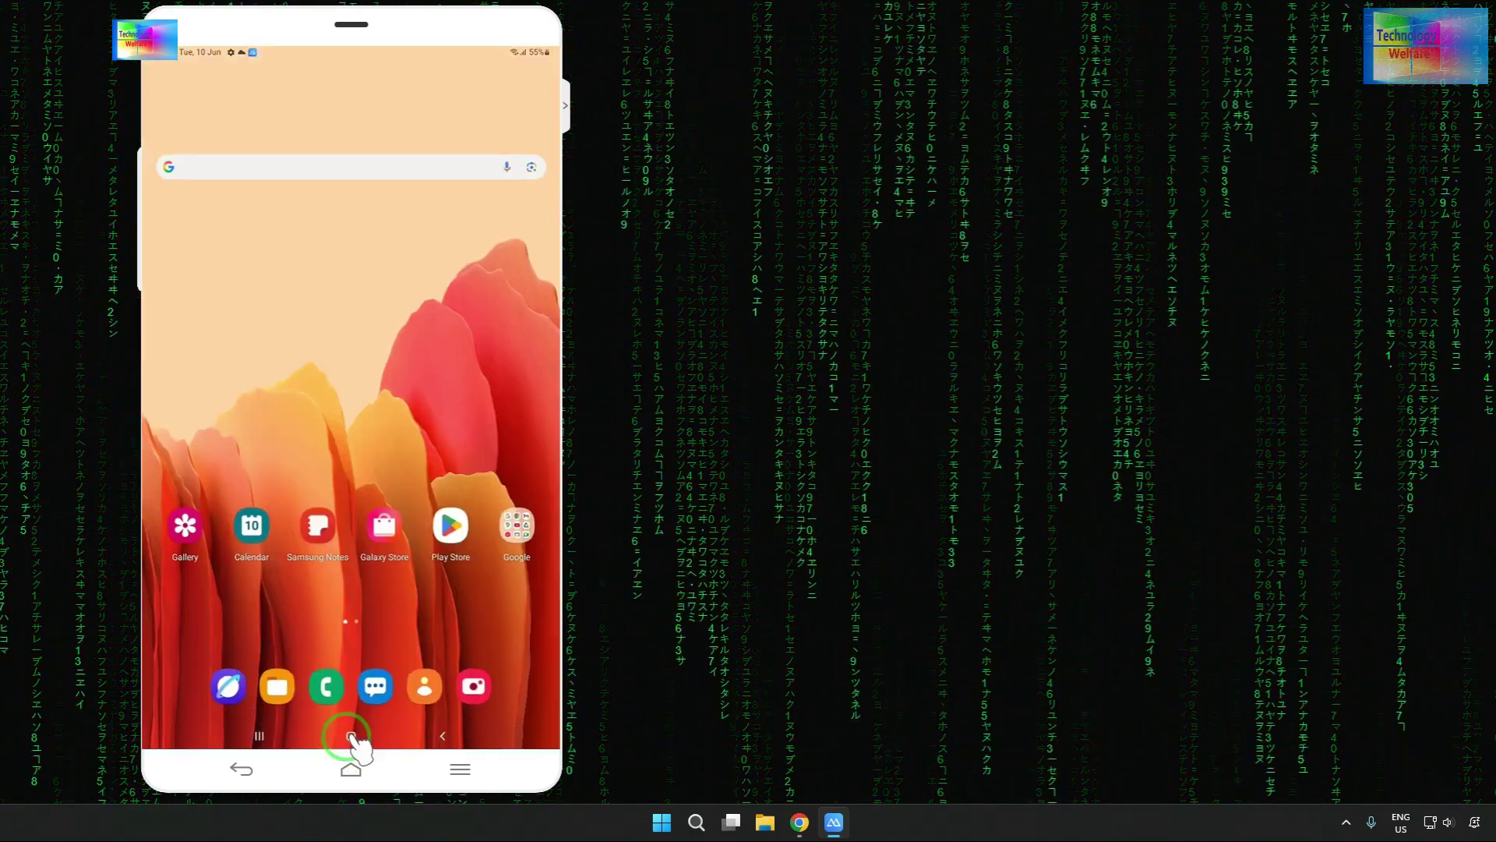
- In Play Store, leave the apowermirror results and search for 'best browser'
{"action": "left_click", "coordinate": [460, 526]}
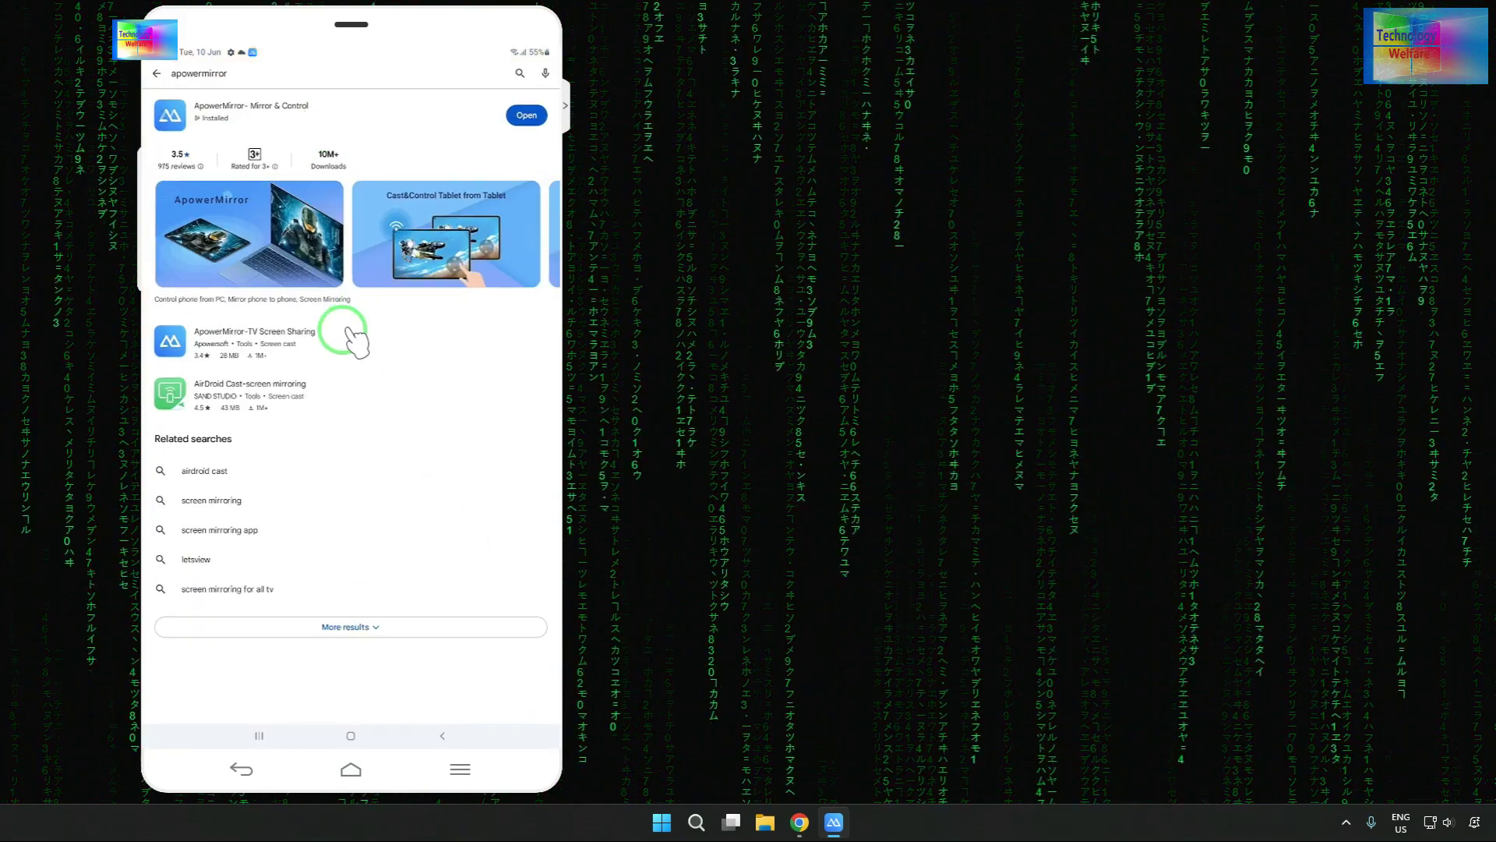
{"action": "left_click", "coordinate": [164, 75]}
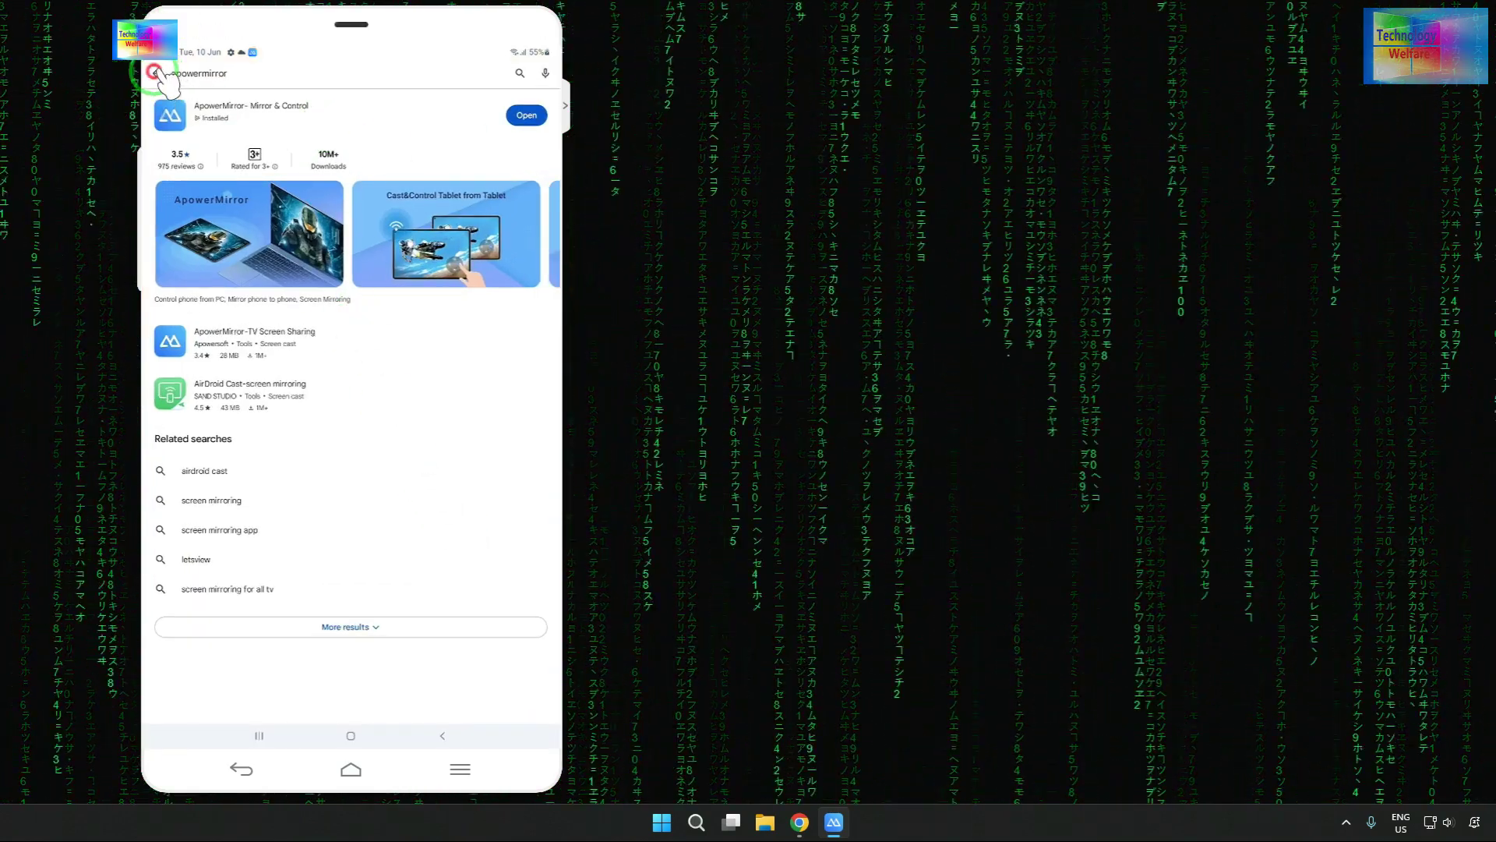
{"action": "left_click", "coordinate": [226, 147]}
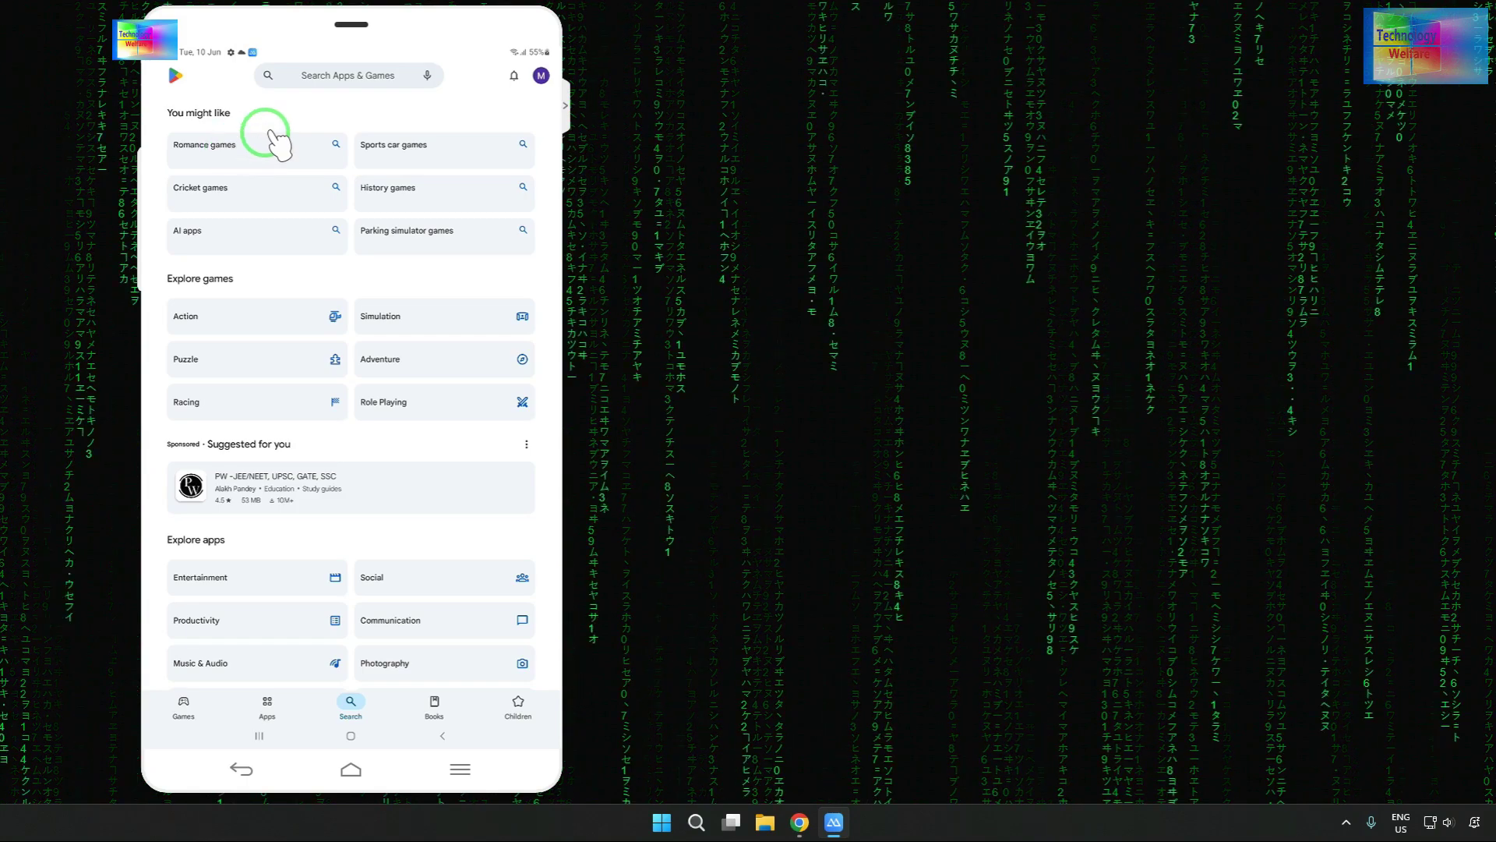
{"action": "left_click", "coordinate": [321, 78]}
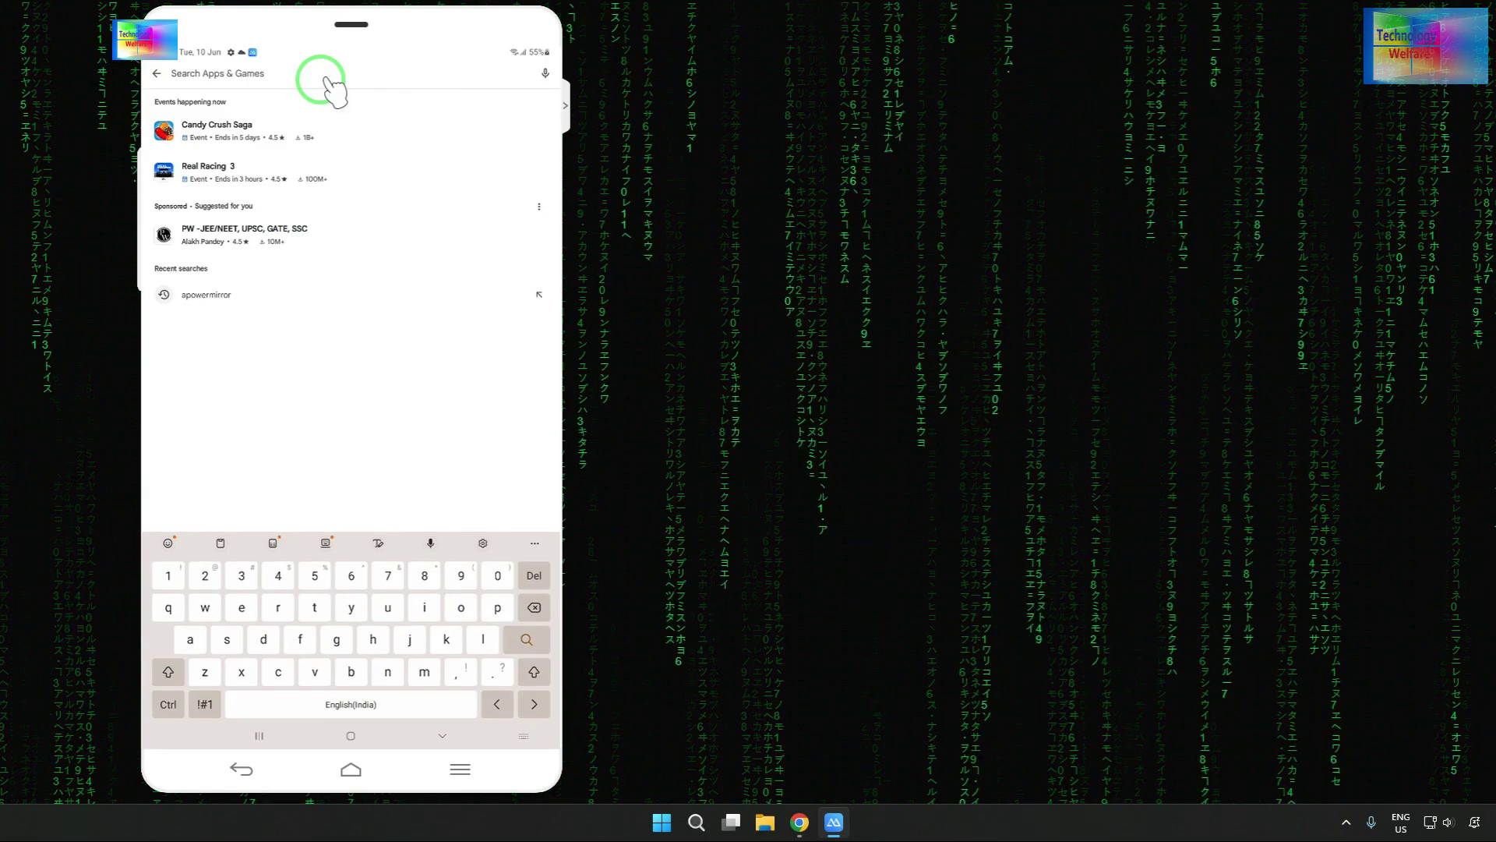
{"action": "type", "text": "b3"}
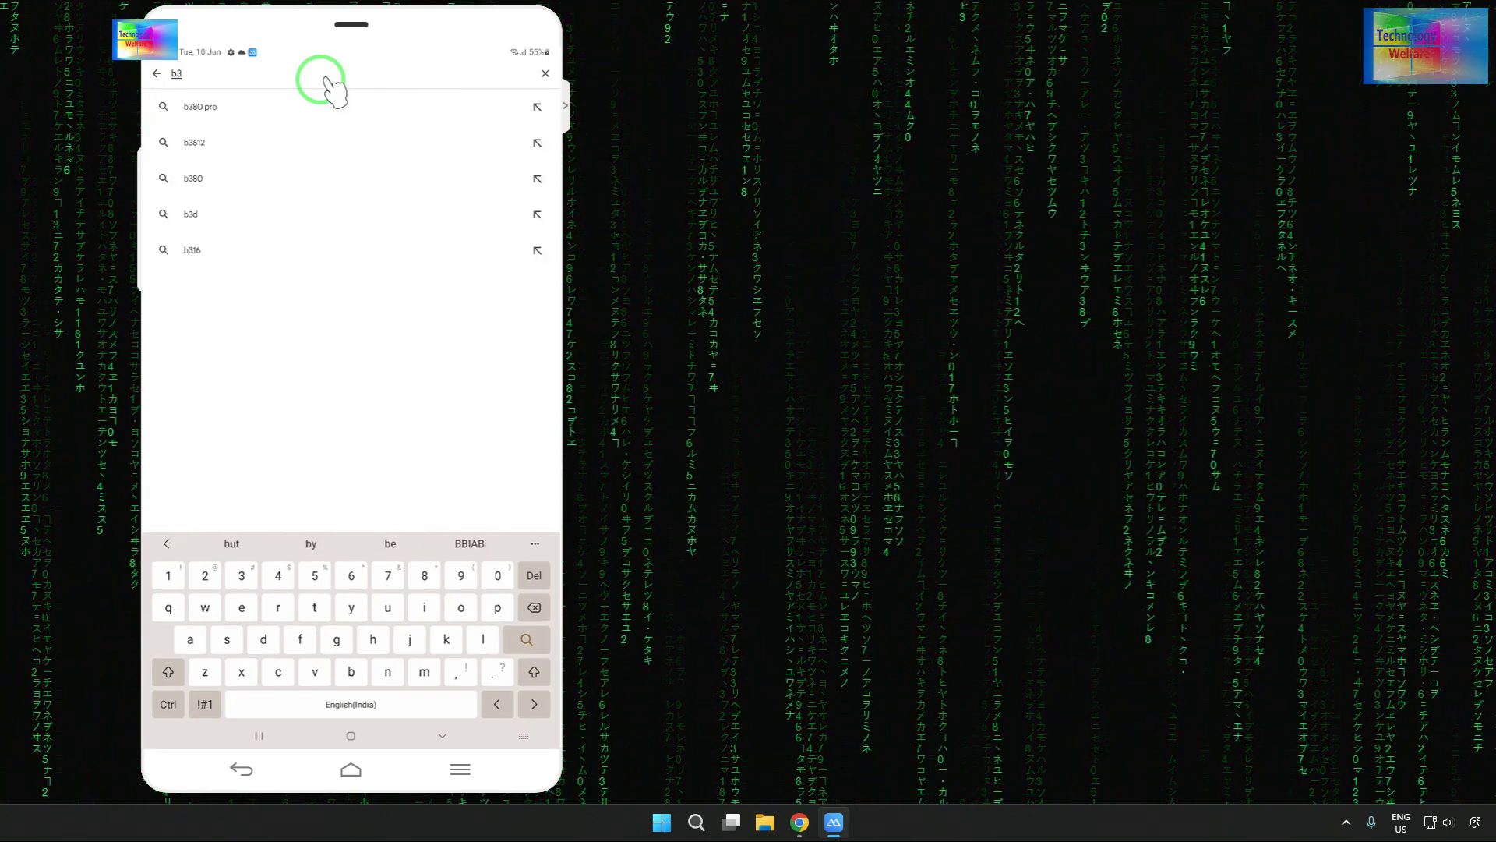
{"action": "type", "text": "es"}
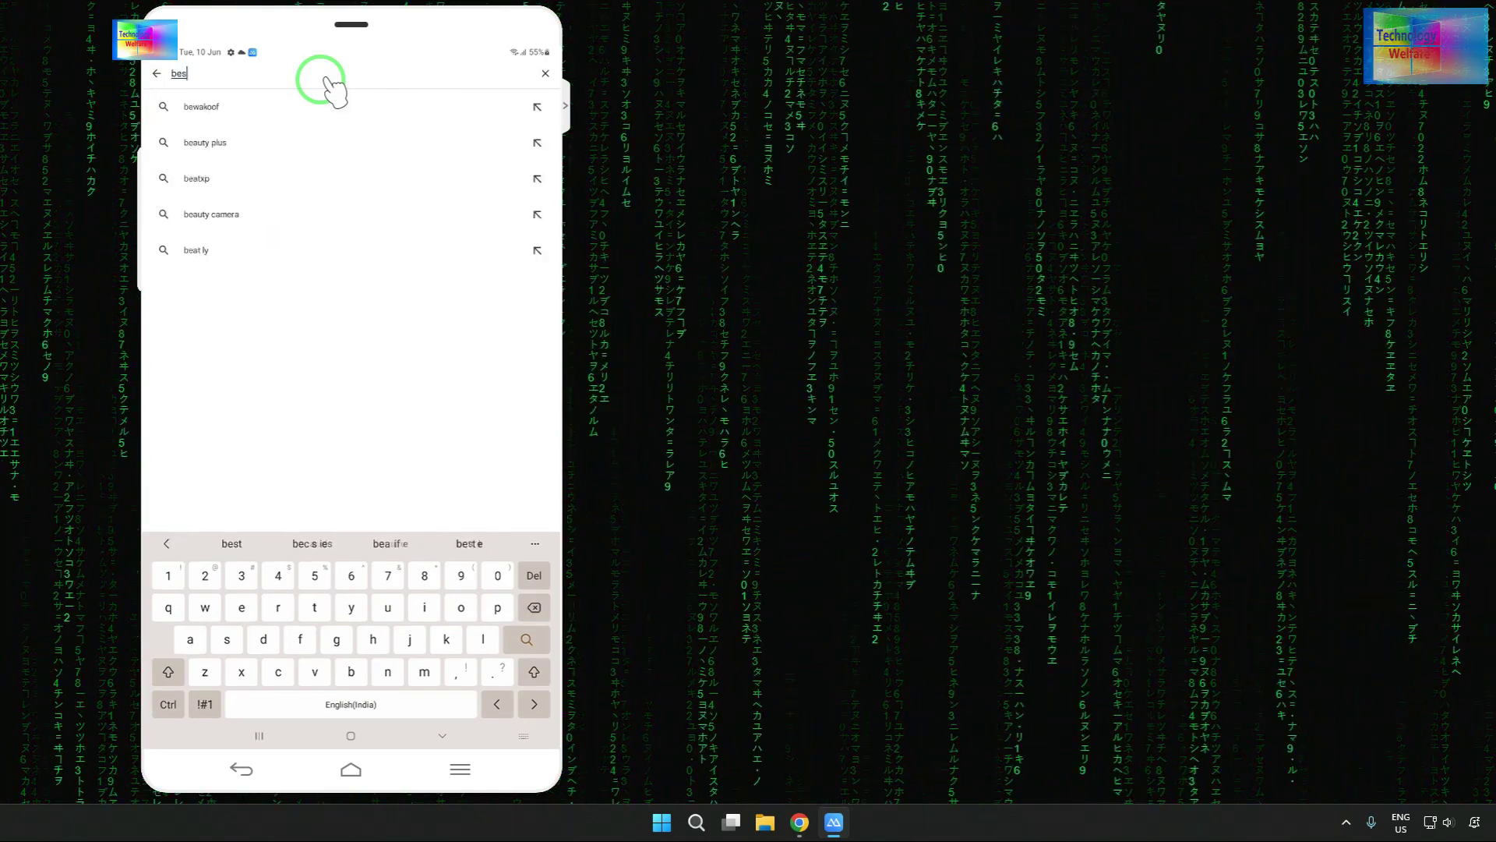
{"action": "type", "text": "t br"}
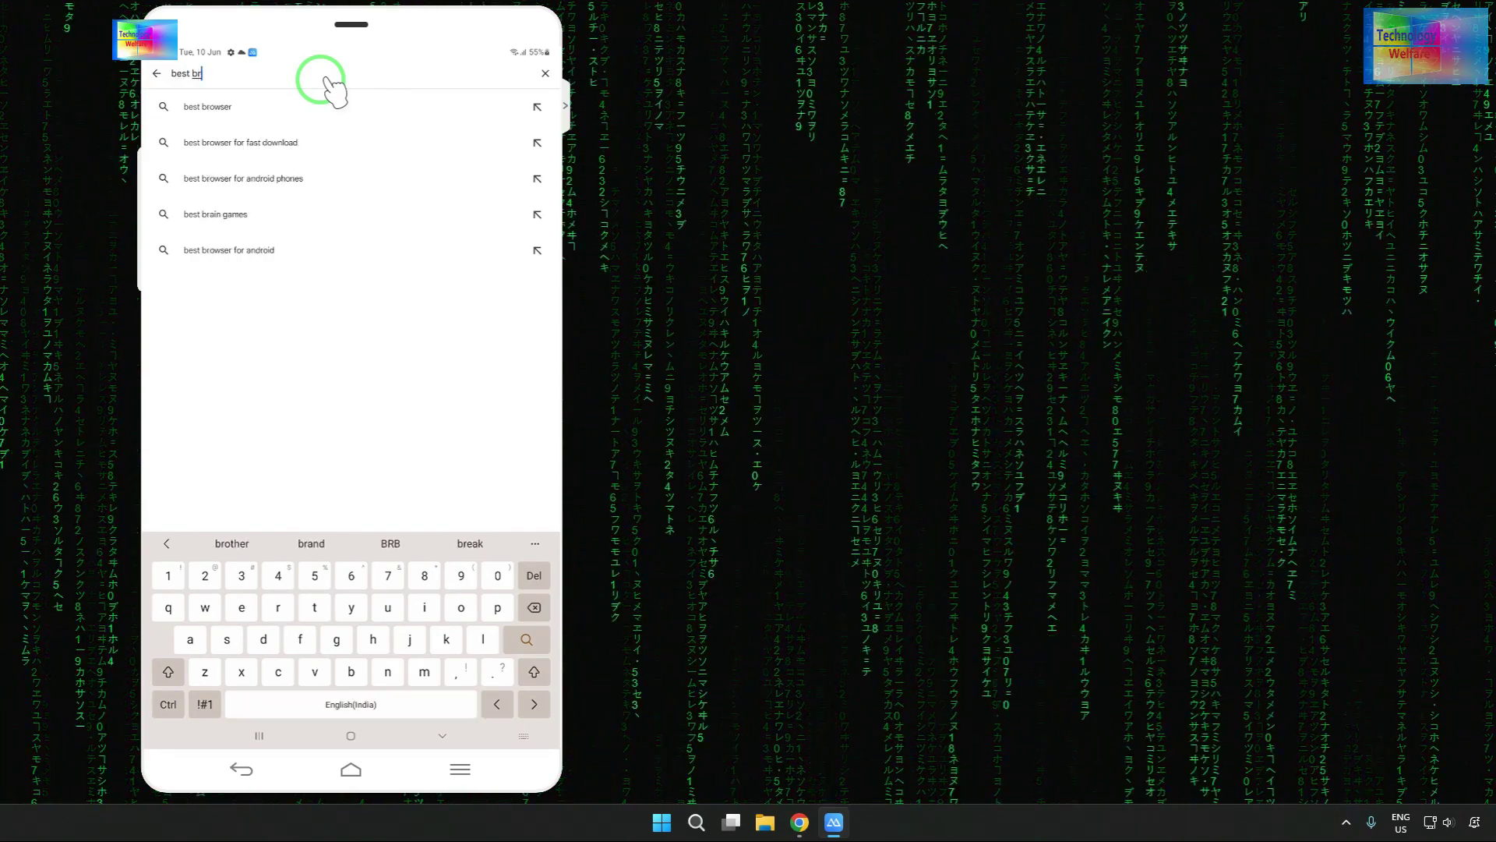
{"action": "left_click", "coordinate": [326, 85]}
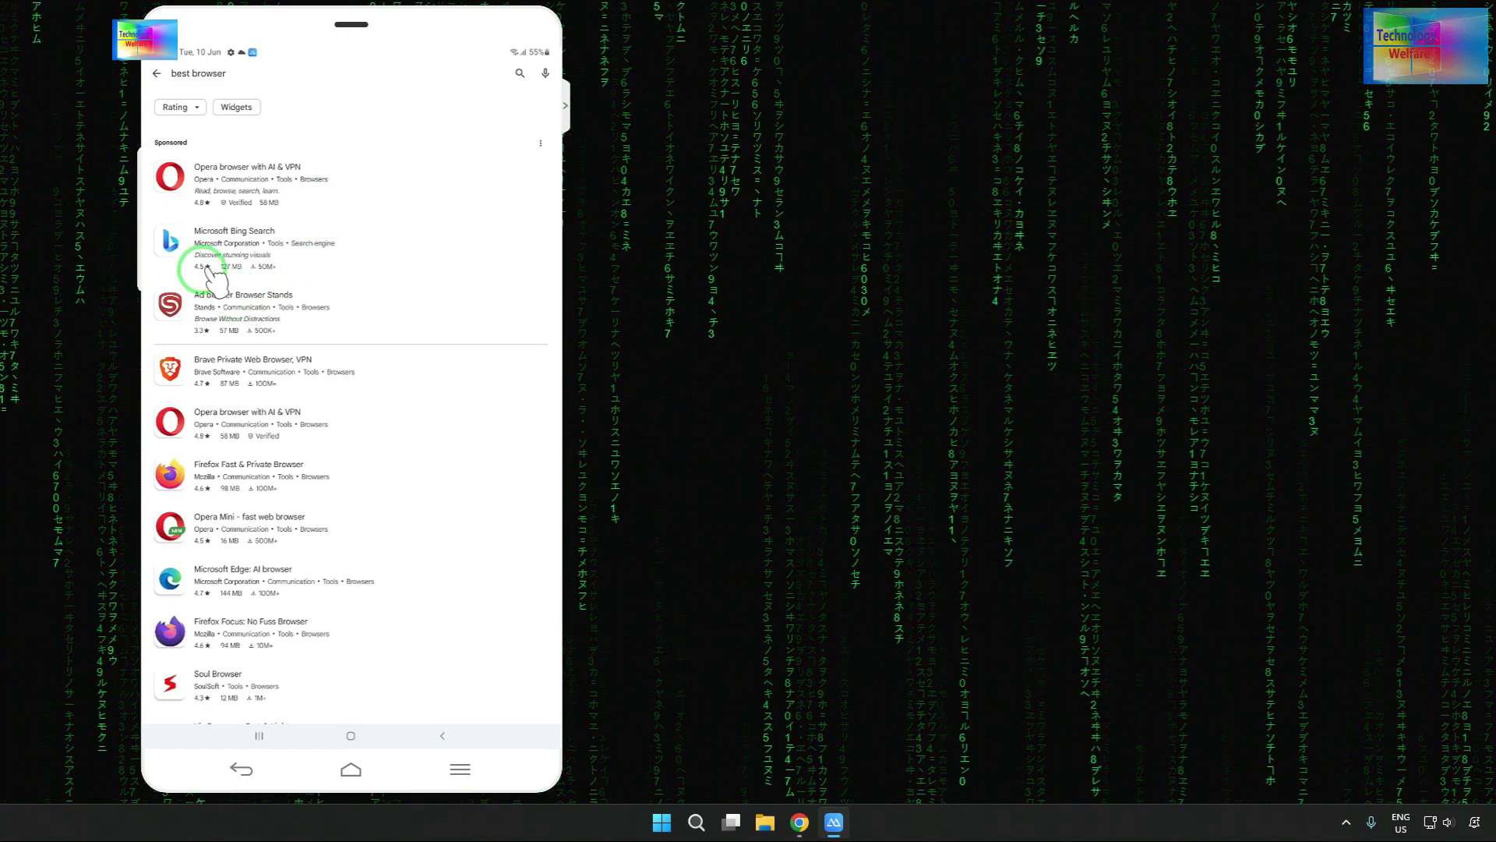
- Install Opera browser with AI & VPN and return to the home screen
{"action": "left_click", "coordinate": [230, 184]}
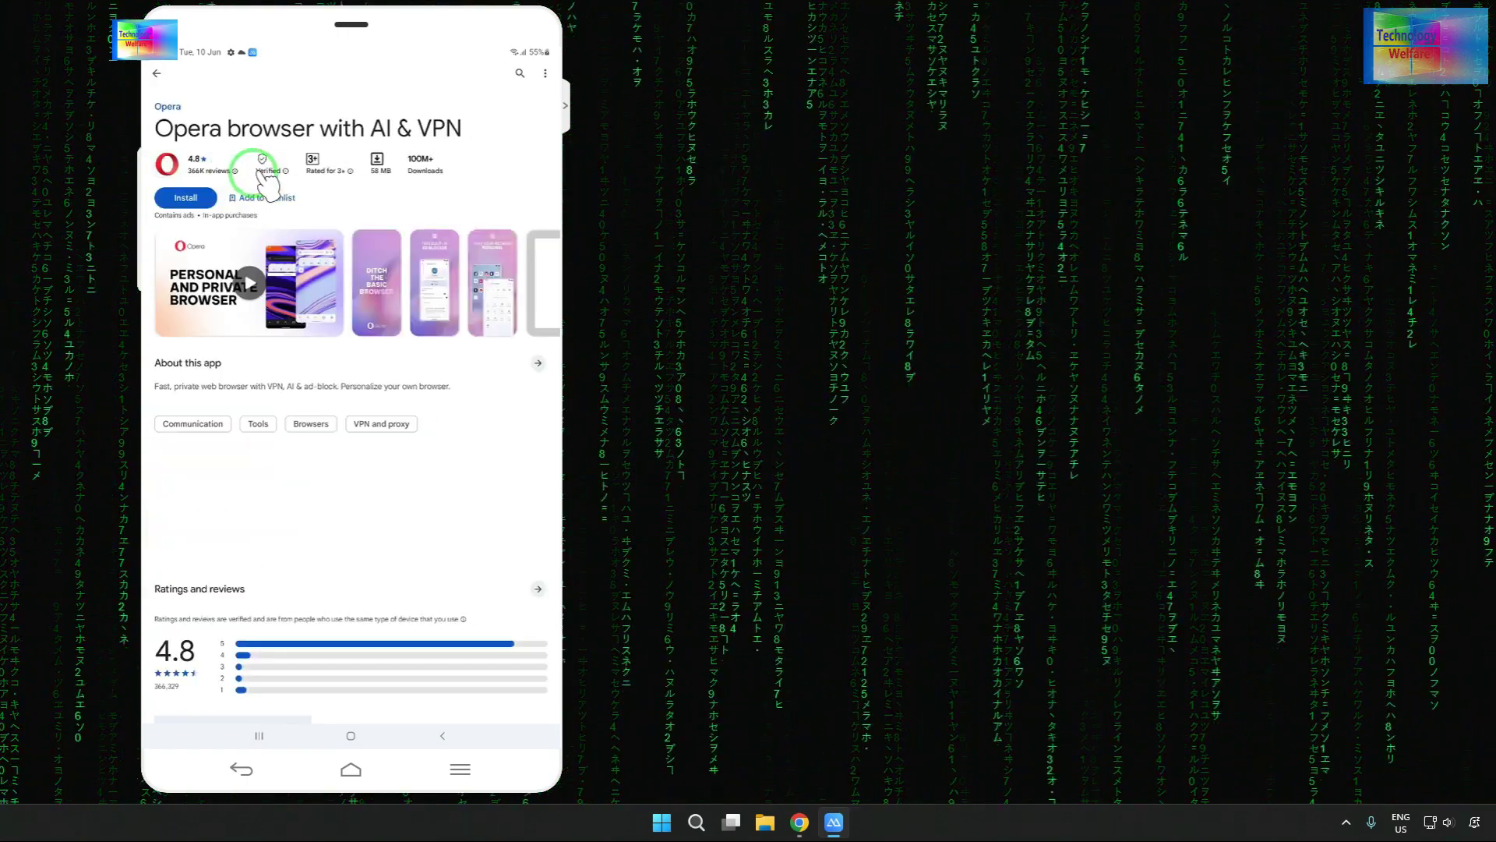
{"action": "left_click", "coordinate": [197, 198]}
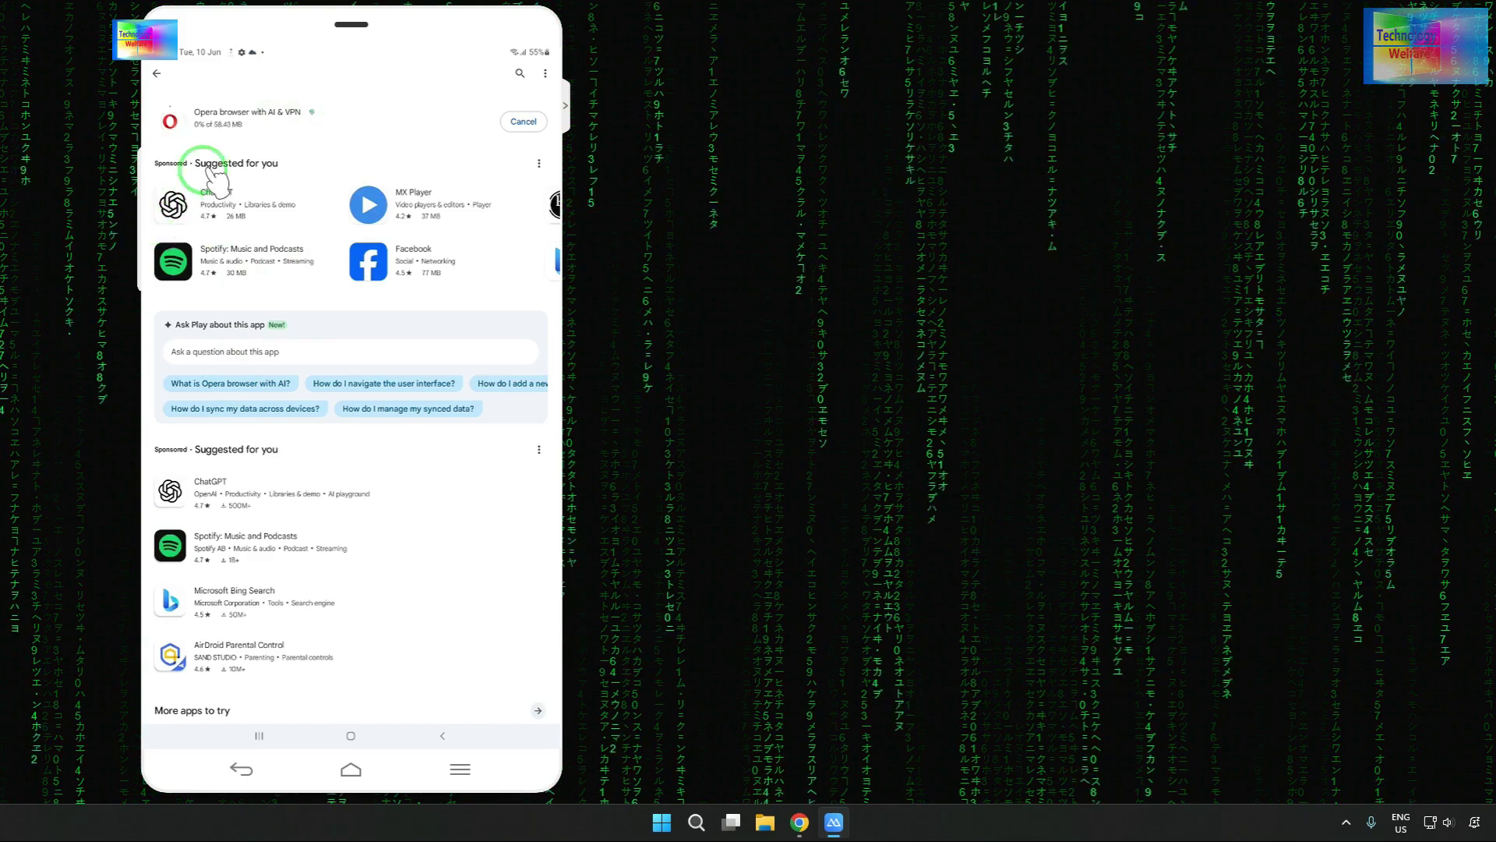
{"action": "left_click", "coordinate": [350, 736]}
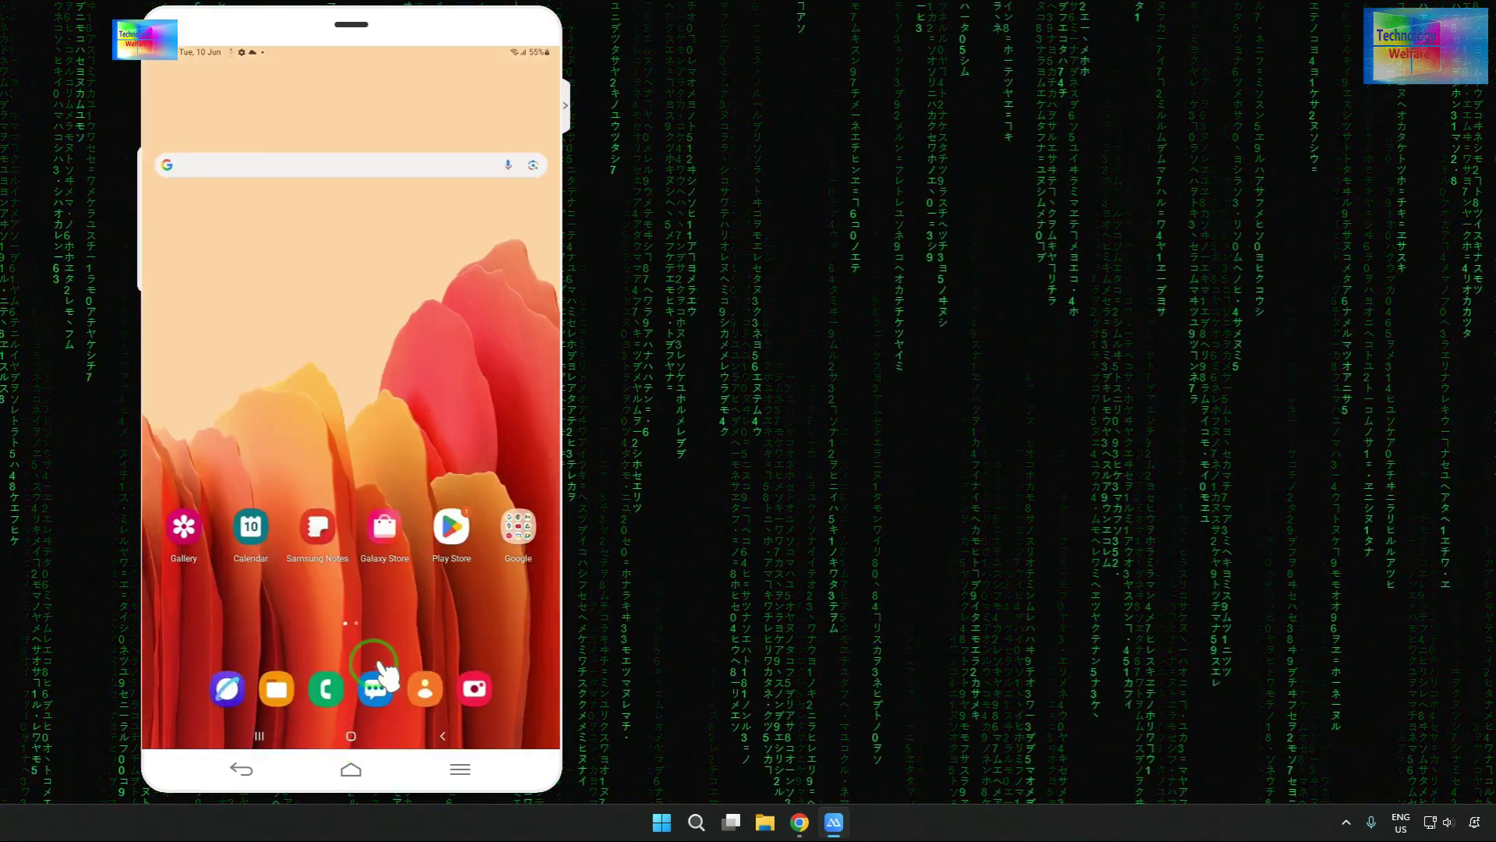
- From the app drawer's Google folder, open the Google app's App info page
{"action": "scroll", "coordinate": [385, 672], "scroll_direction": "down", "scroll_amount": 2}
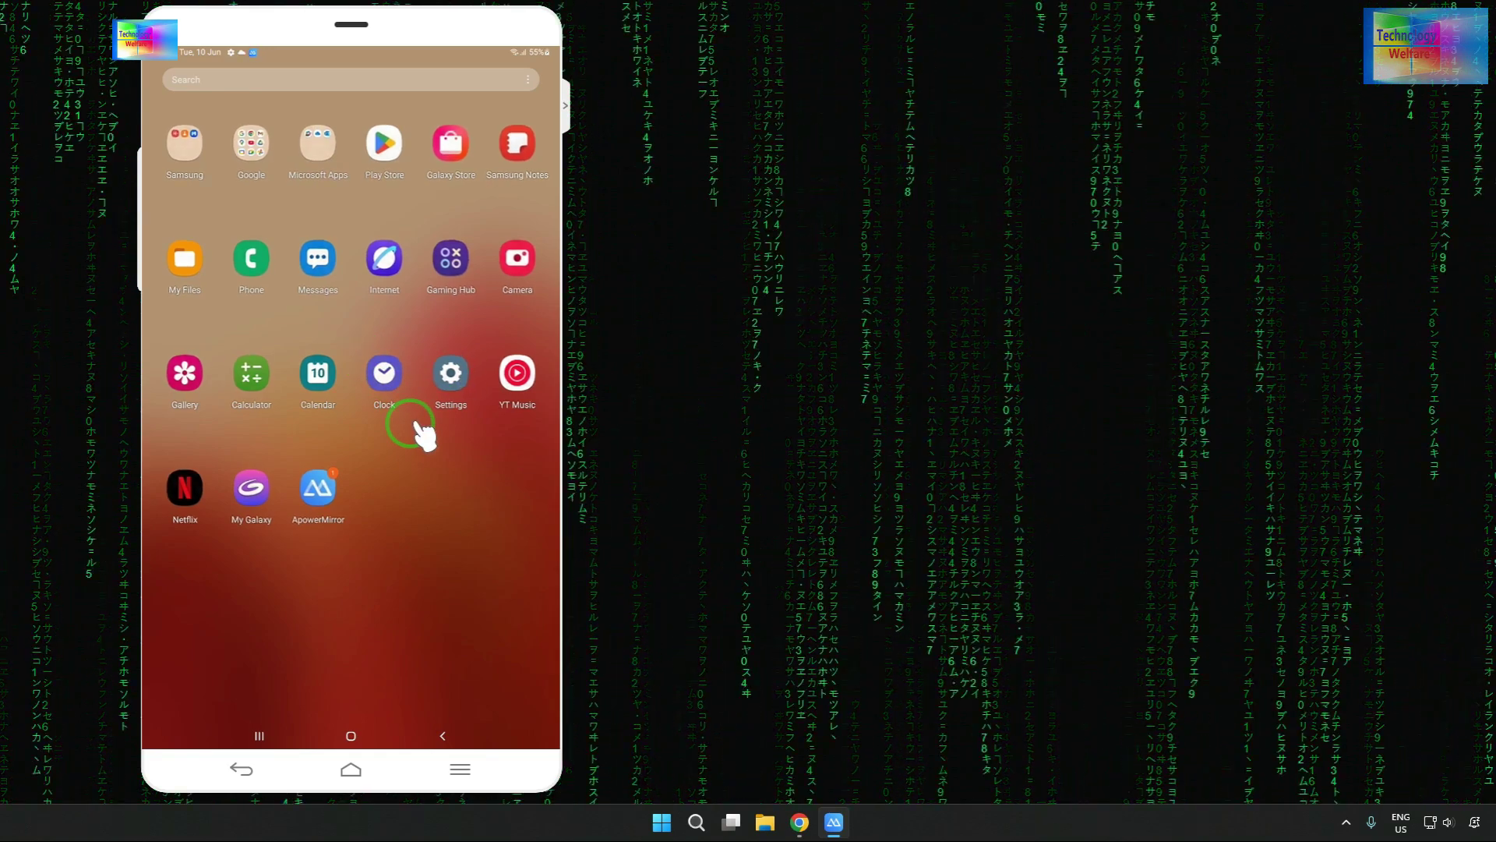
{"action": "left_click", "coordinate": [255, 143]}
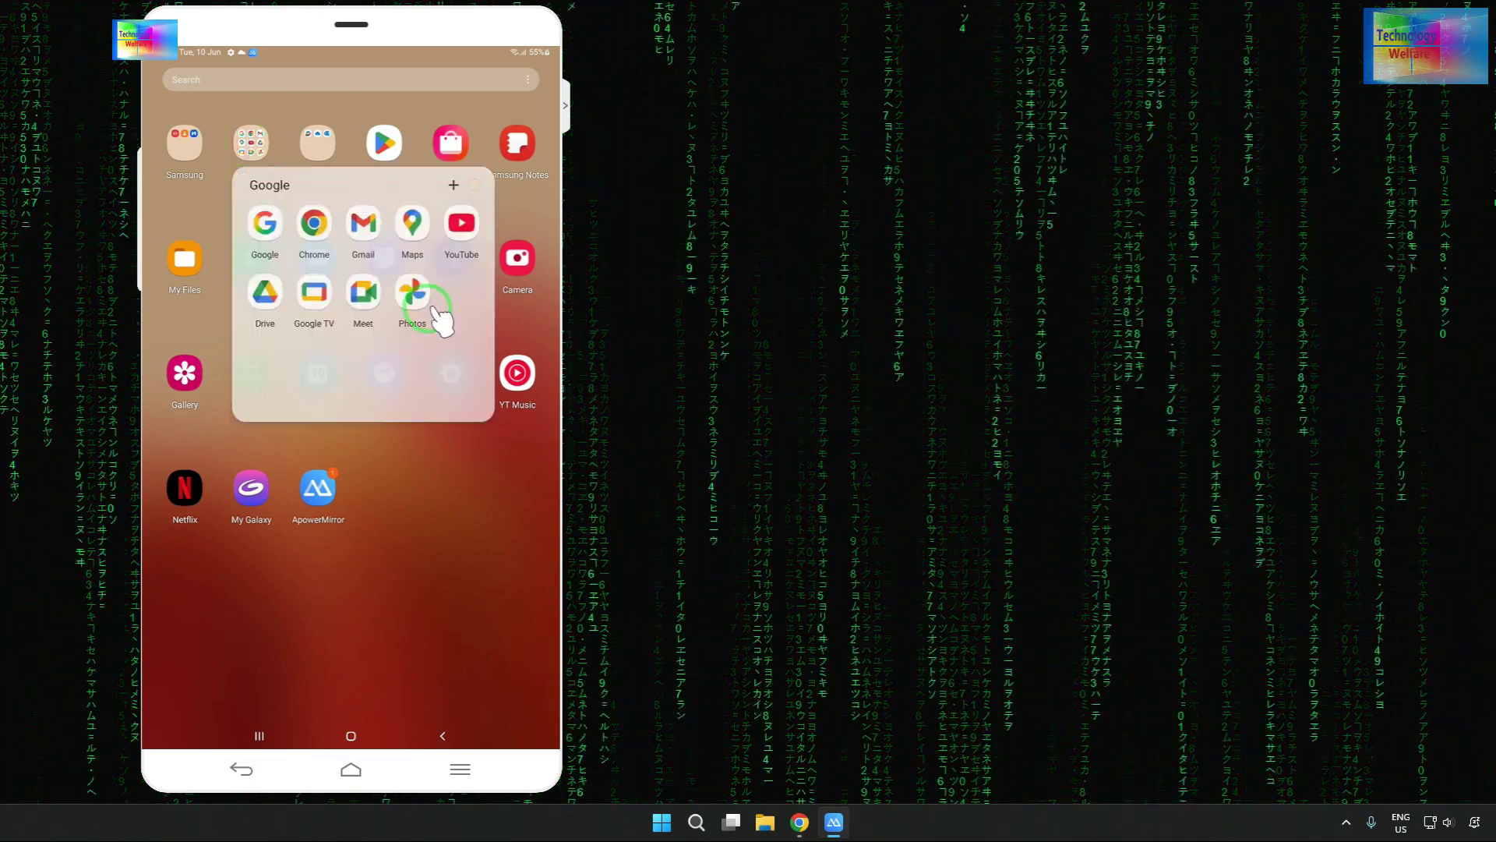
{"action": "left_click", "coordinate": [272, 233]}
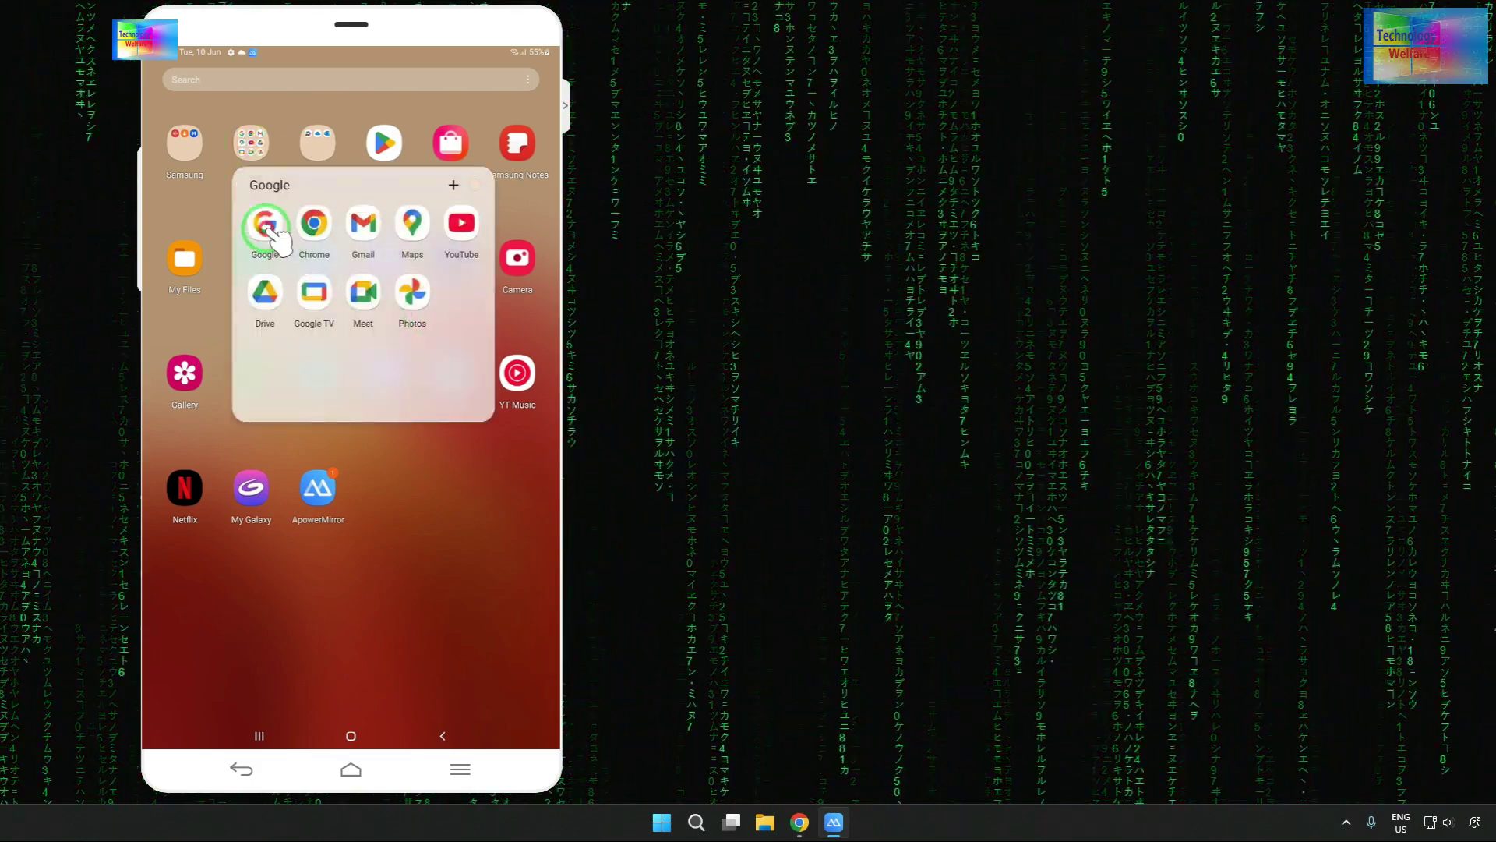
{"action": "left_click_drag", "start_coordinate": [272, 232], "coordinate": [336, 102]}
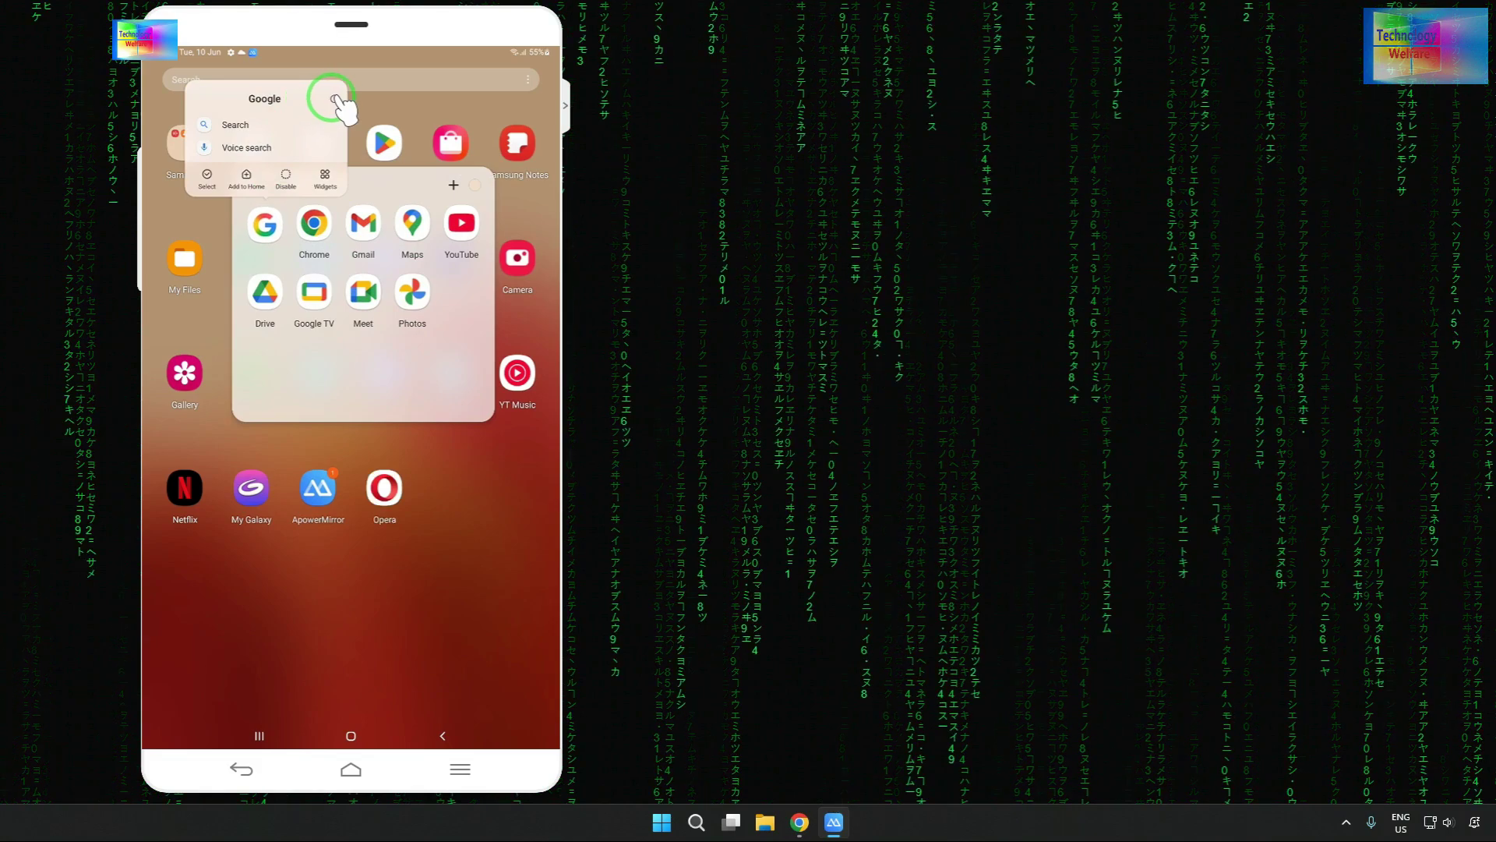
{"action": "left_click", "coordinate": [336, 100]}
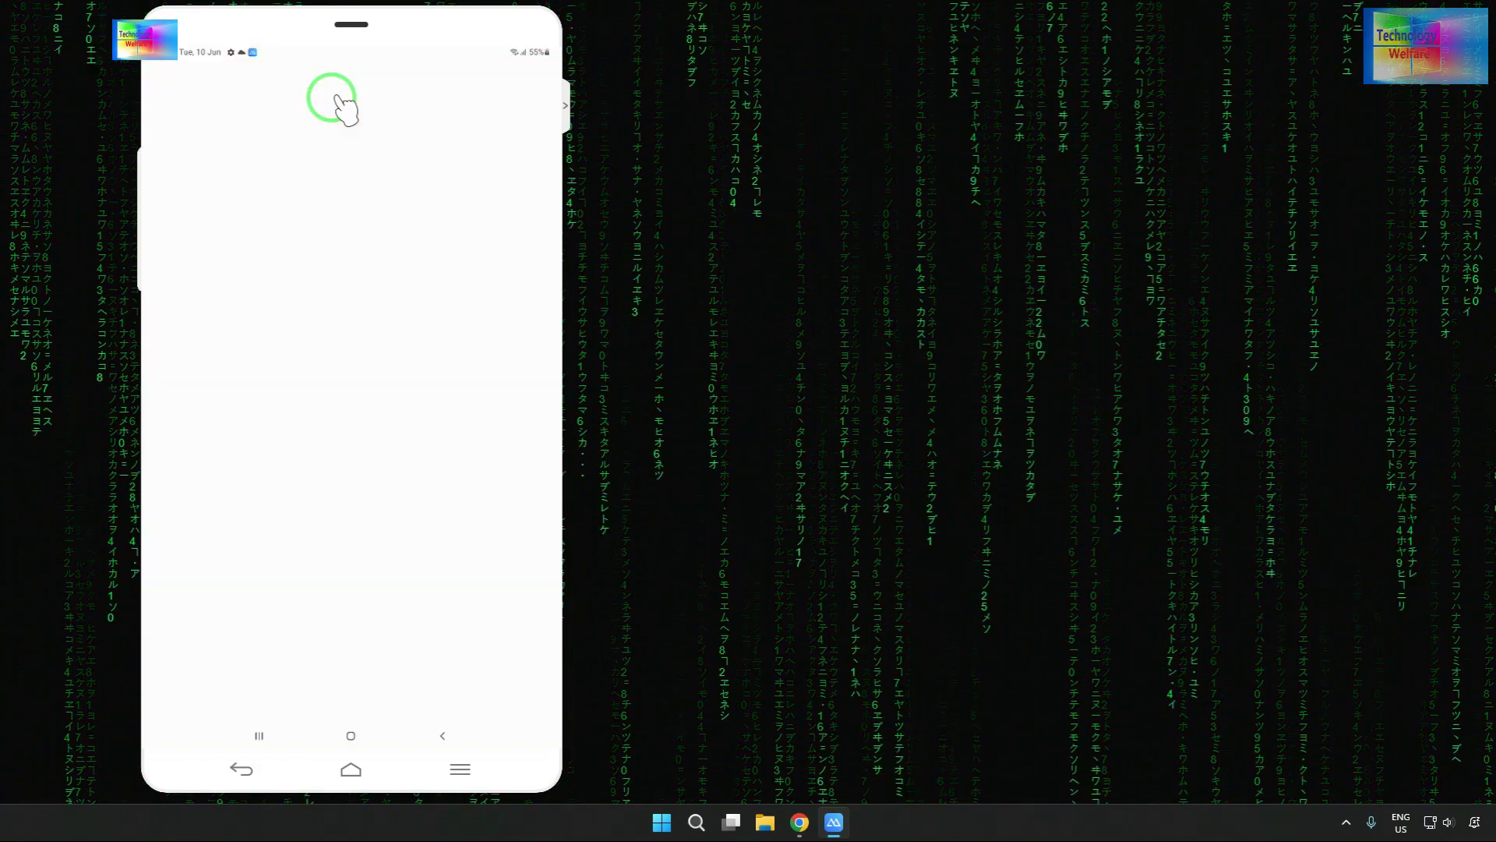
- Turn off notifications for the Google app
{"action": "left_click", "coordinate": [396, 178]}
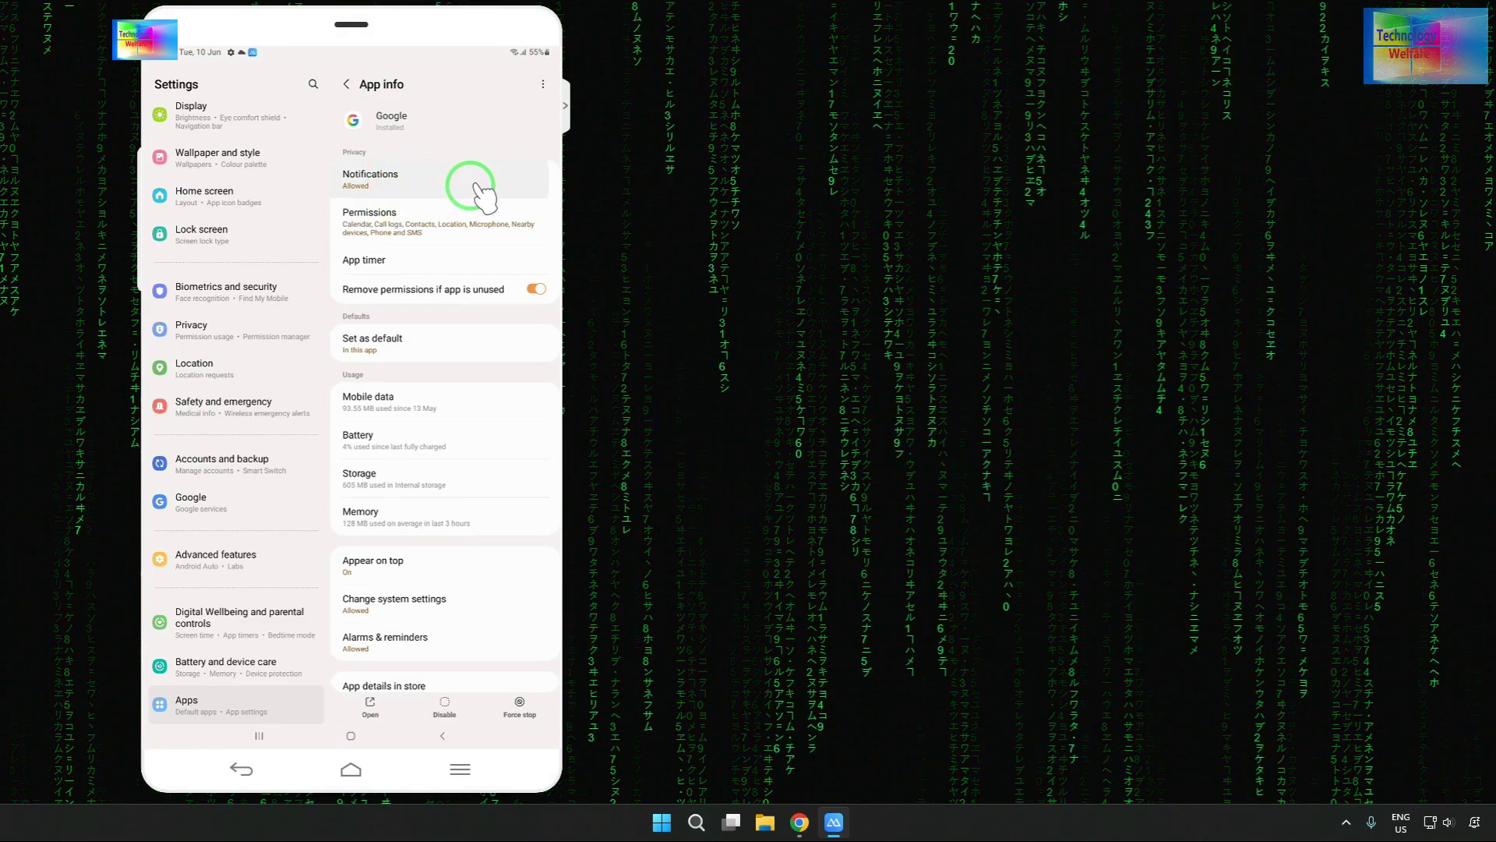
{"action": "left_click", "coordinate": [397, 180]}
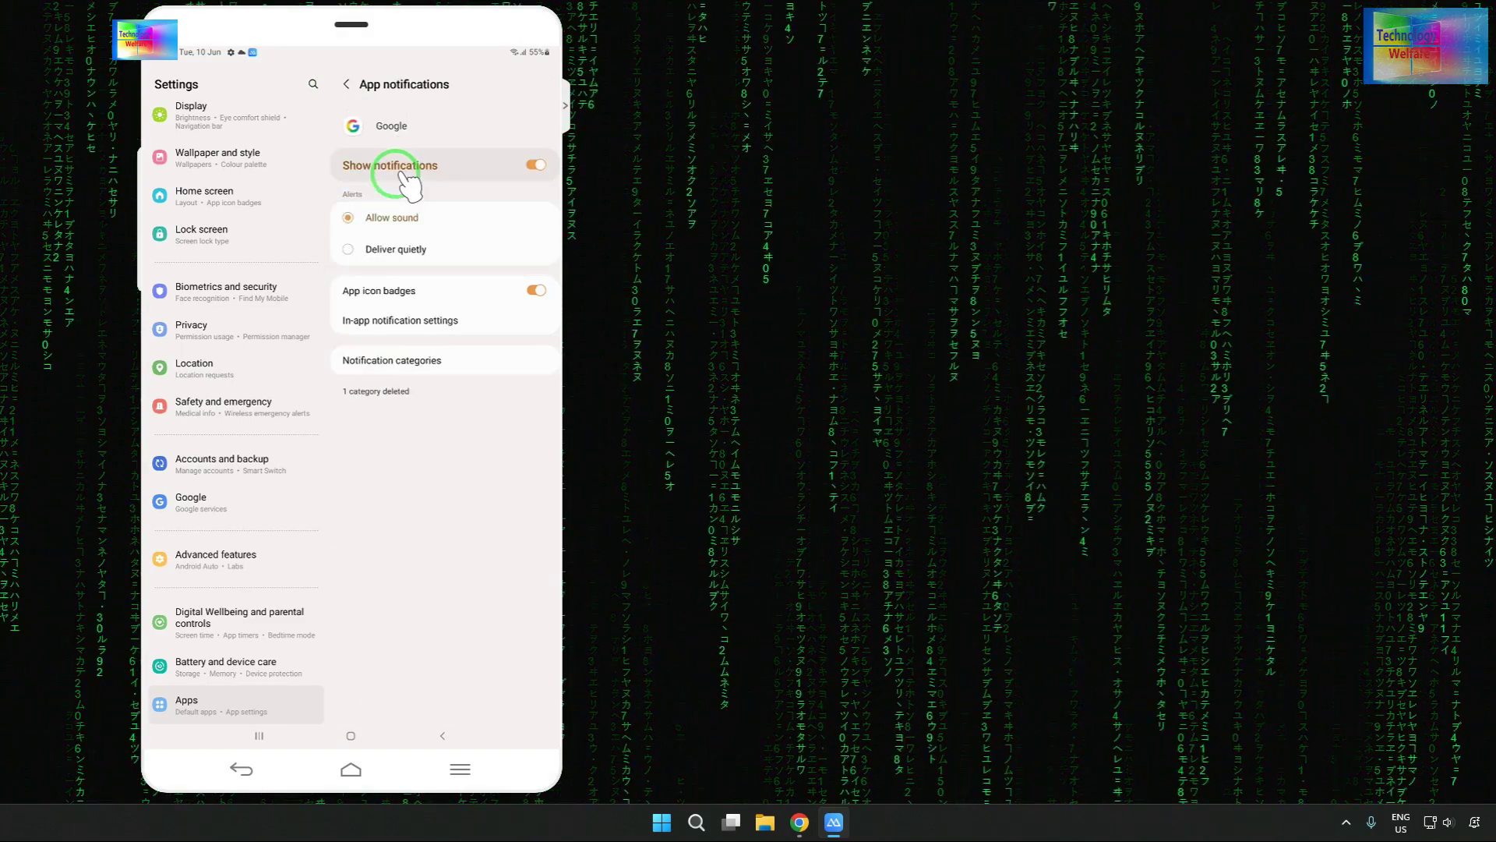
{"action": "left_click", "coordinate": [472, 167]}
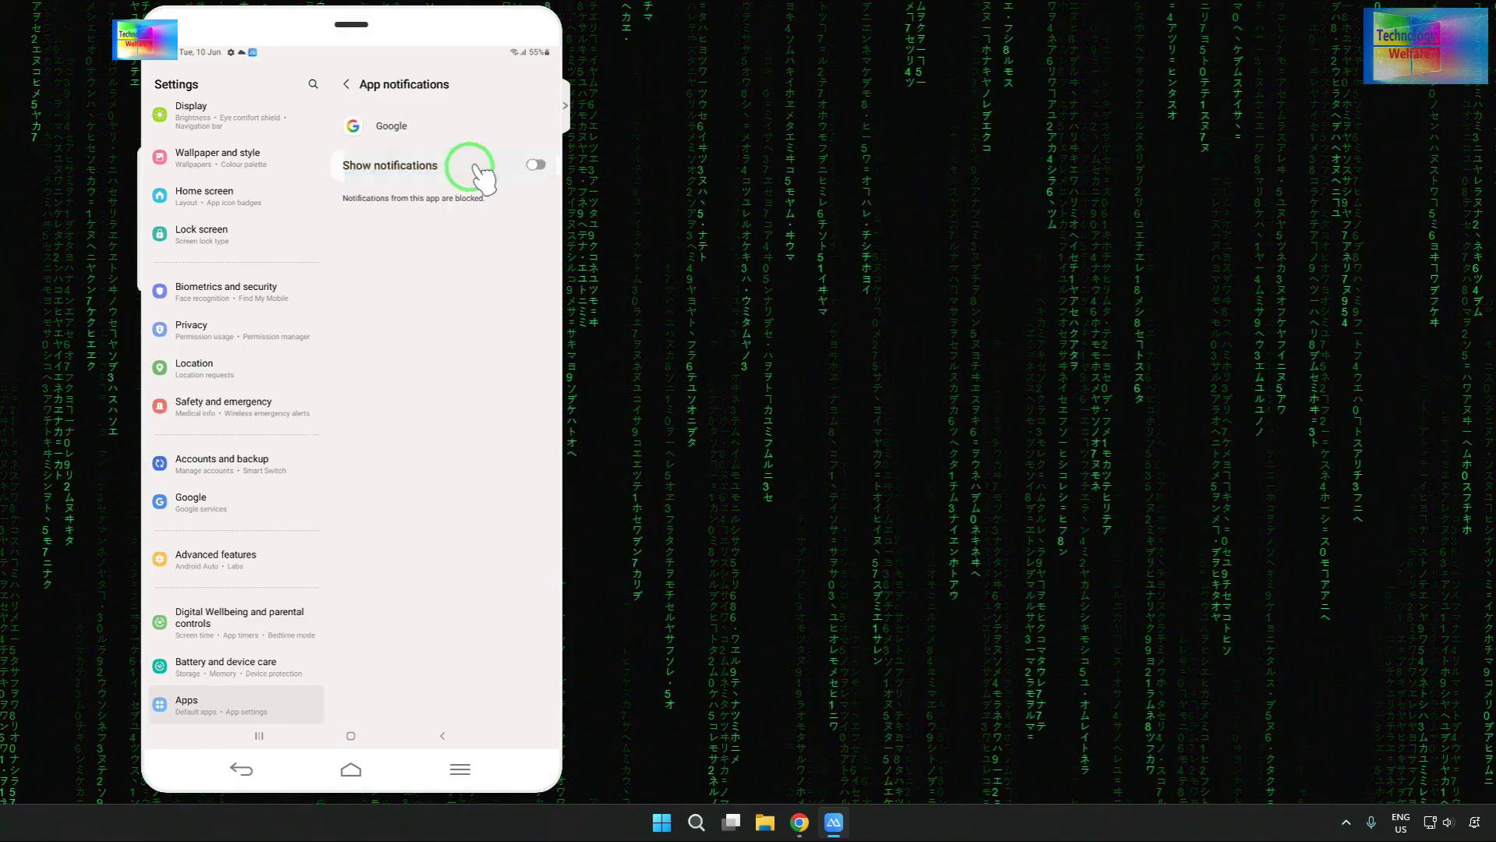
{"action": "left_click", "coordinate": [343, 85]}
- Turn off the Google app's precise location and set its location permission to Don't allow
{"action": "left_click", "coordinate": [355, 212]}
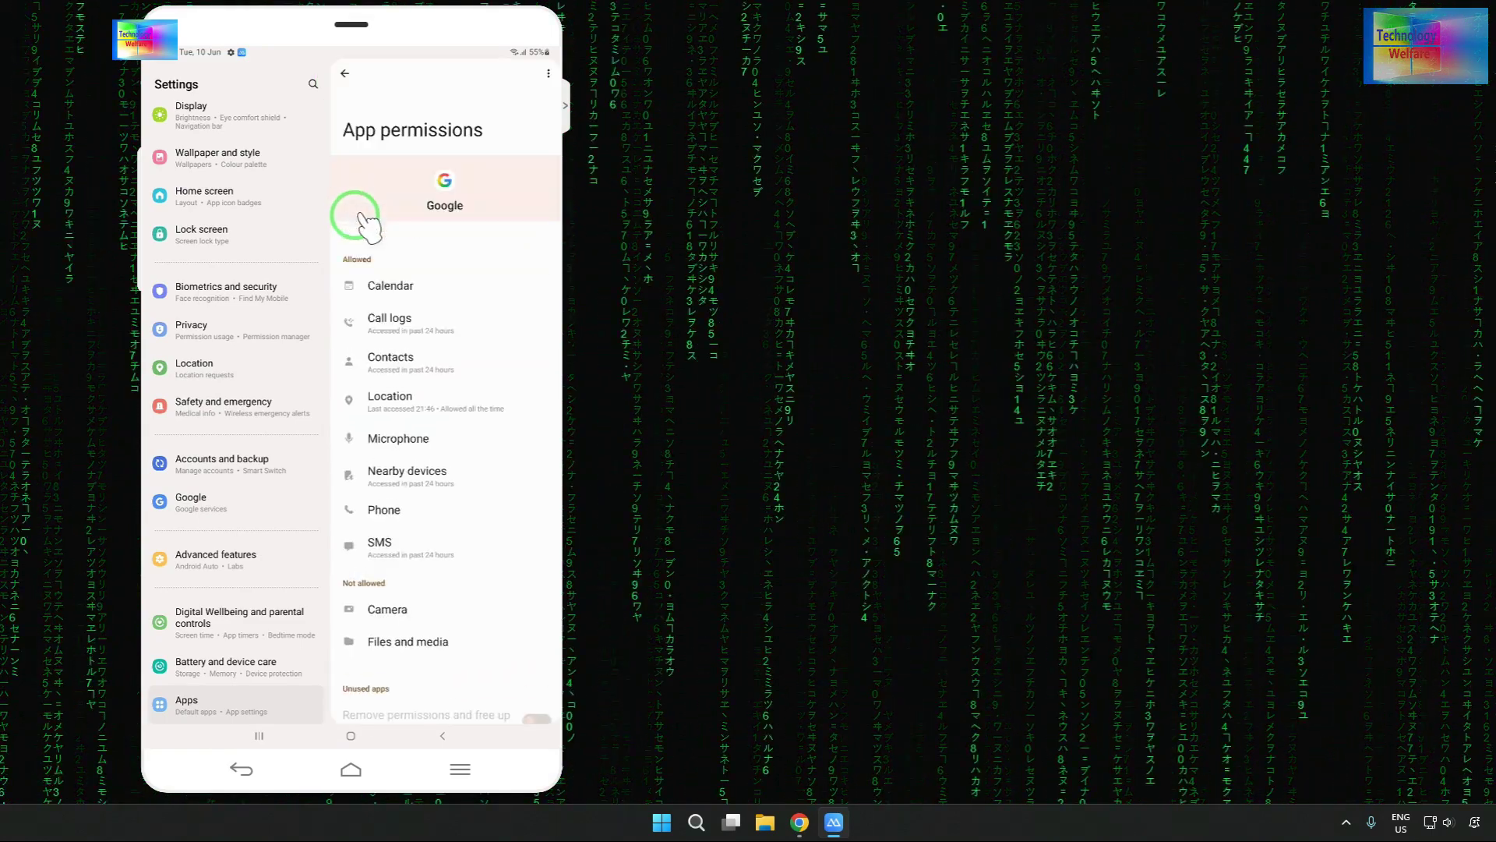
{"action": "left_click", "coordinate": [408, 405]}
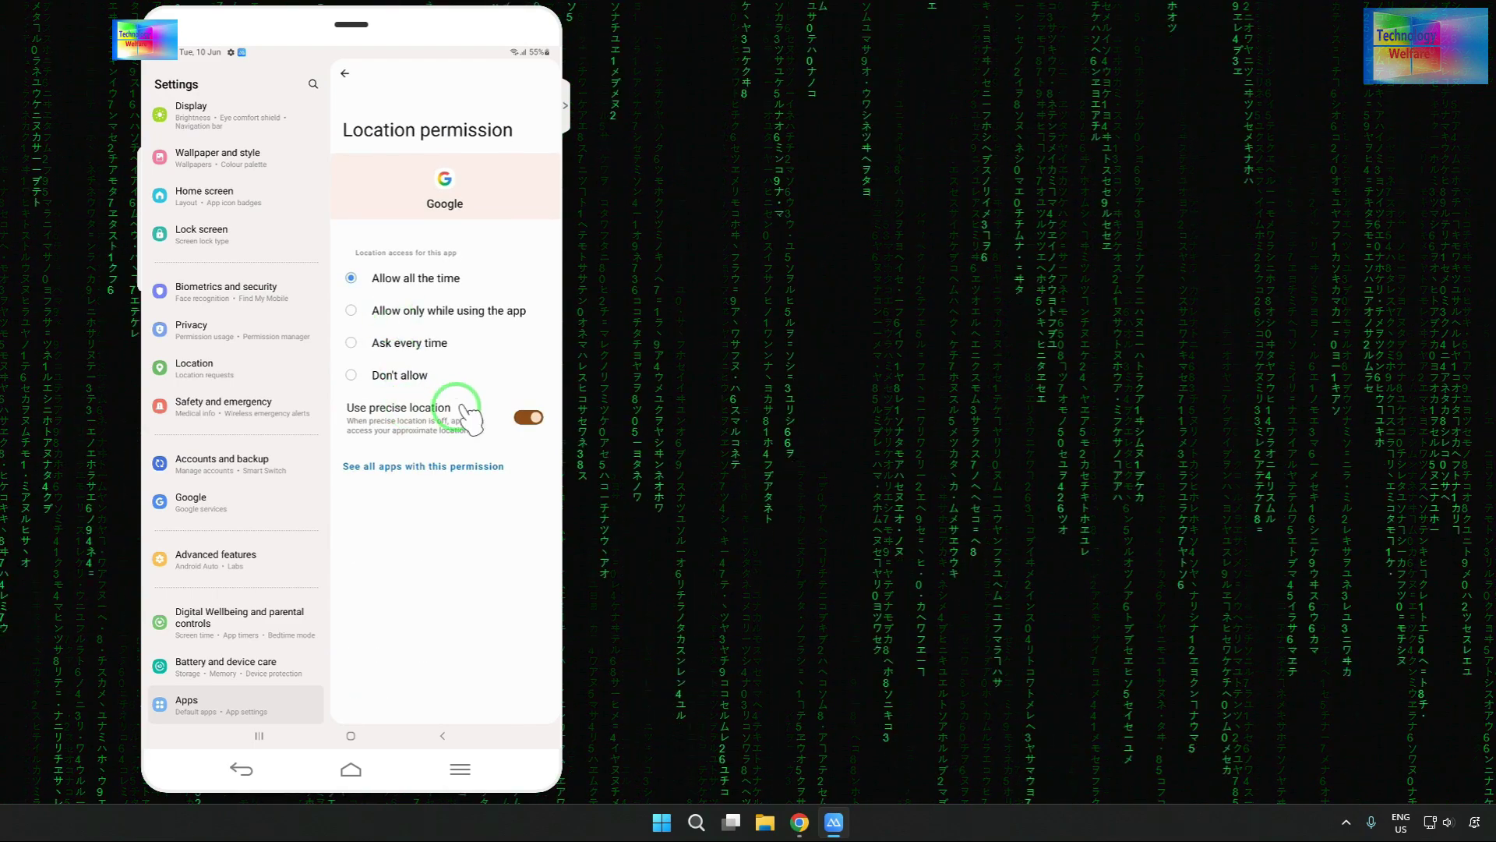
{"action": "left_click", "coordinate": [466, 407]}
{"action": "left_click", "coordinate": [396, 375]}
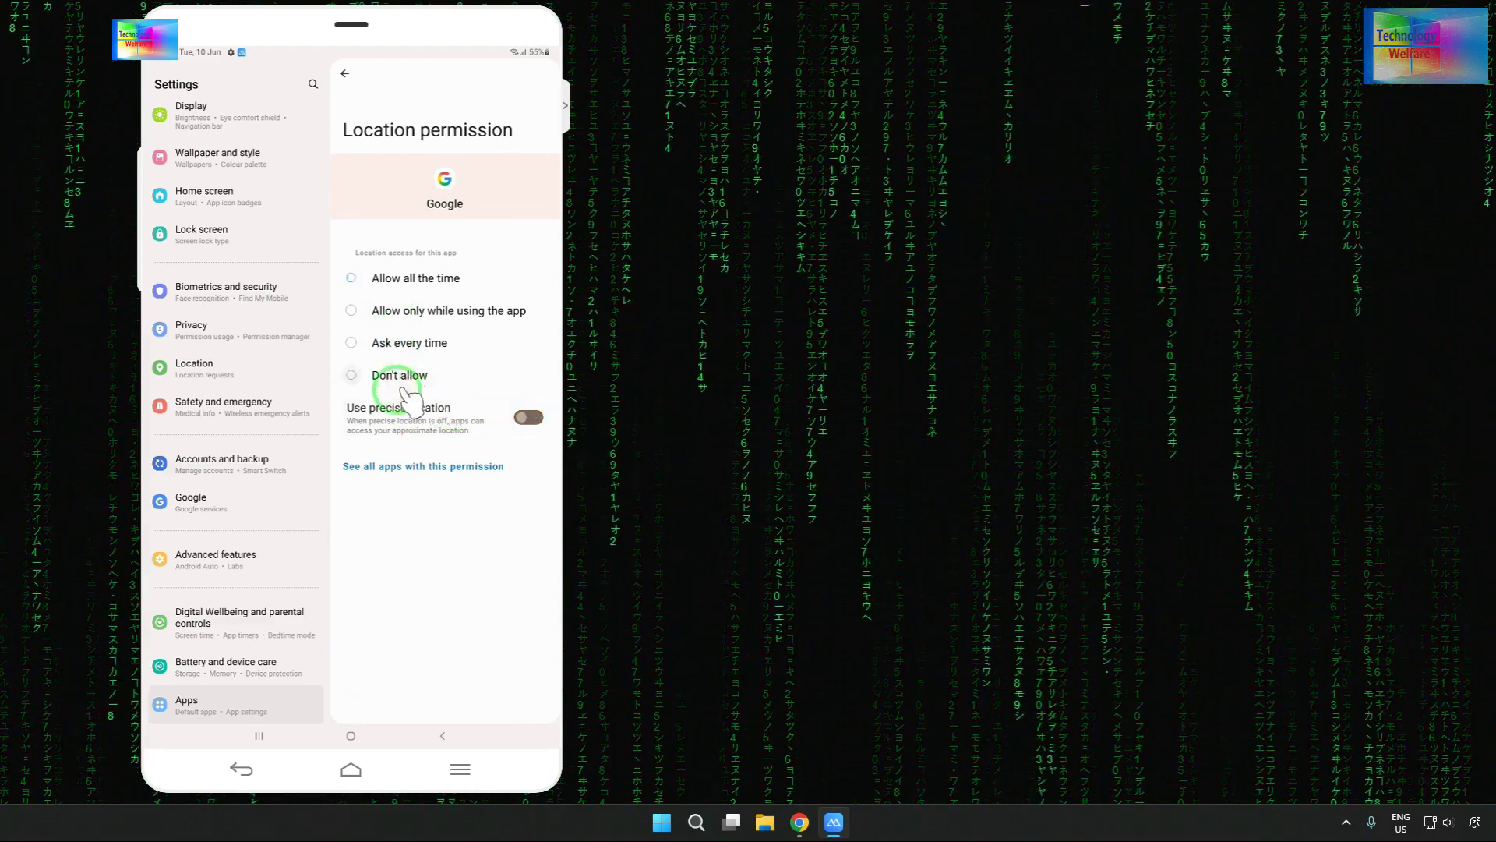
{"action": "left_click", "coordinate": [459, 696]}
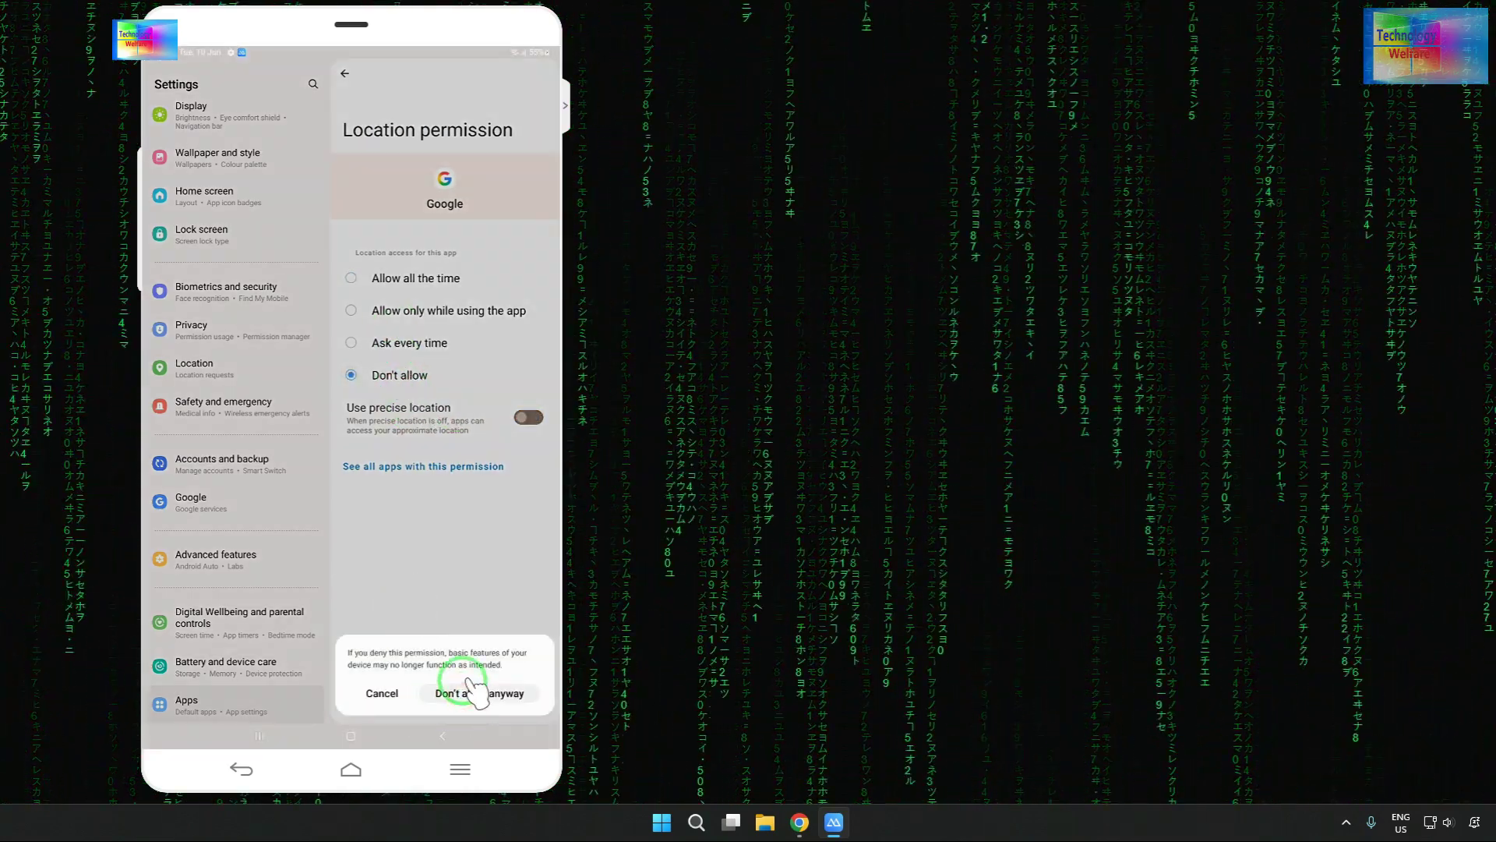
{"action": "left_click", "coordinate": [346, 74]}
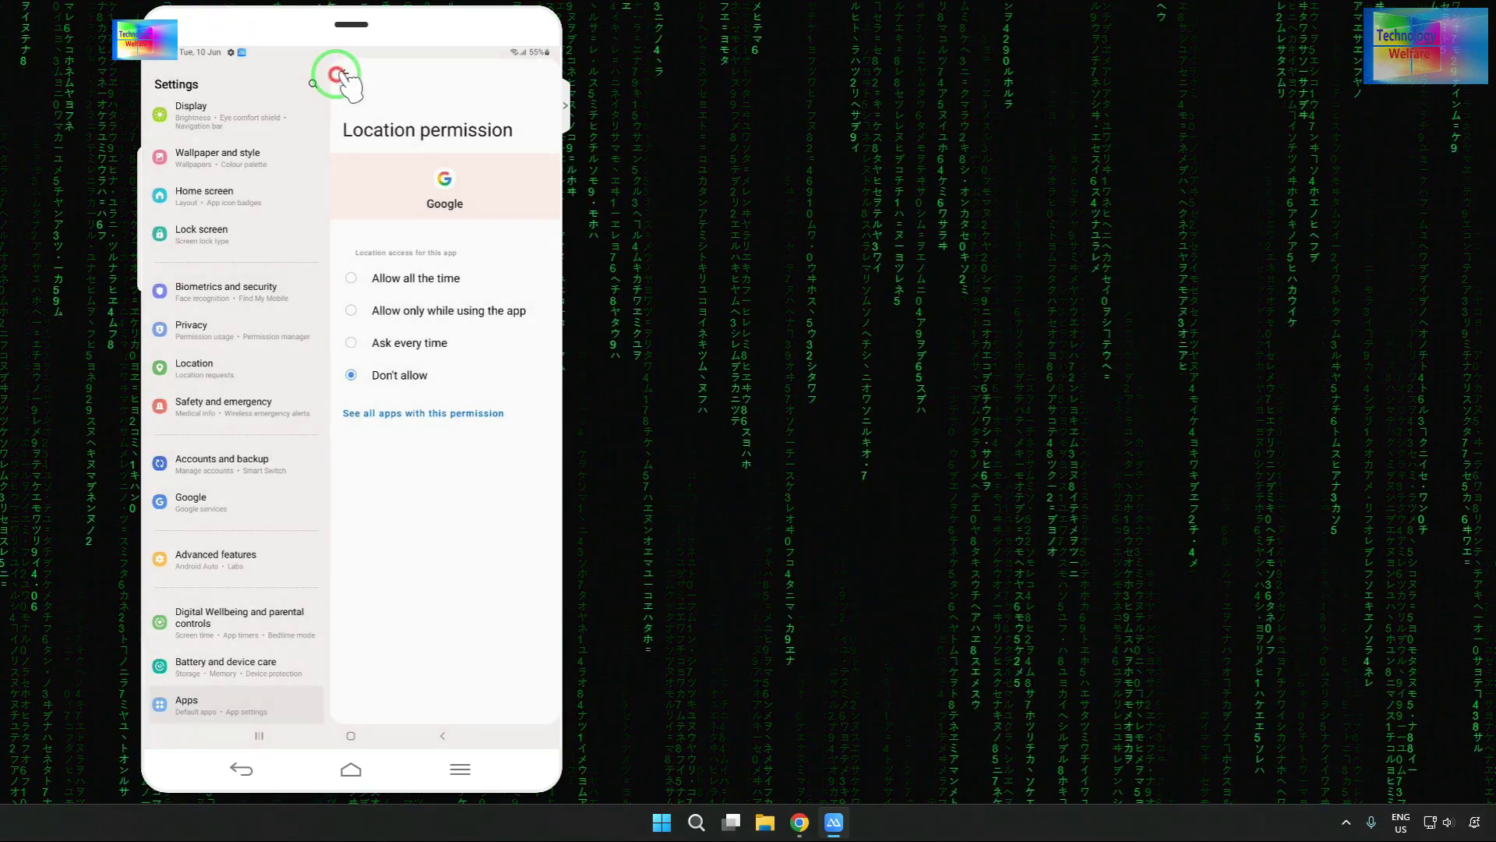
{"action": "left_click", "coordinate": [345, 74]}
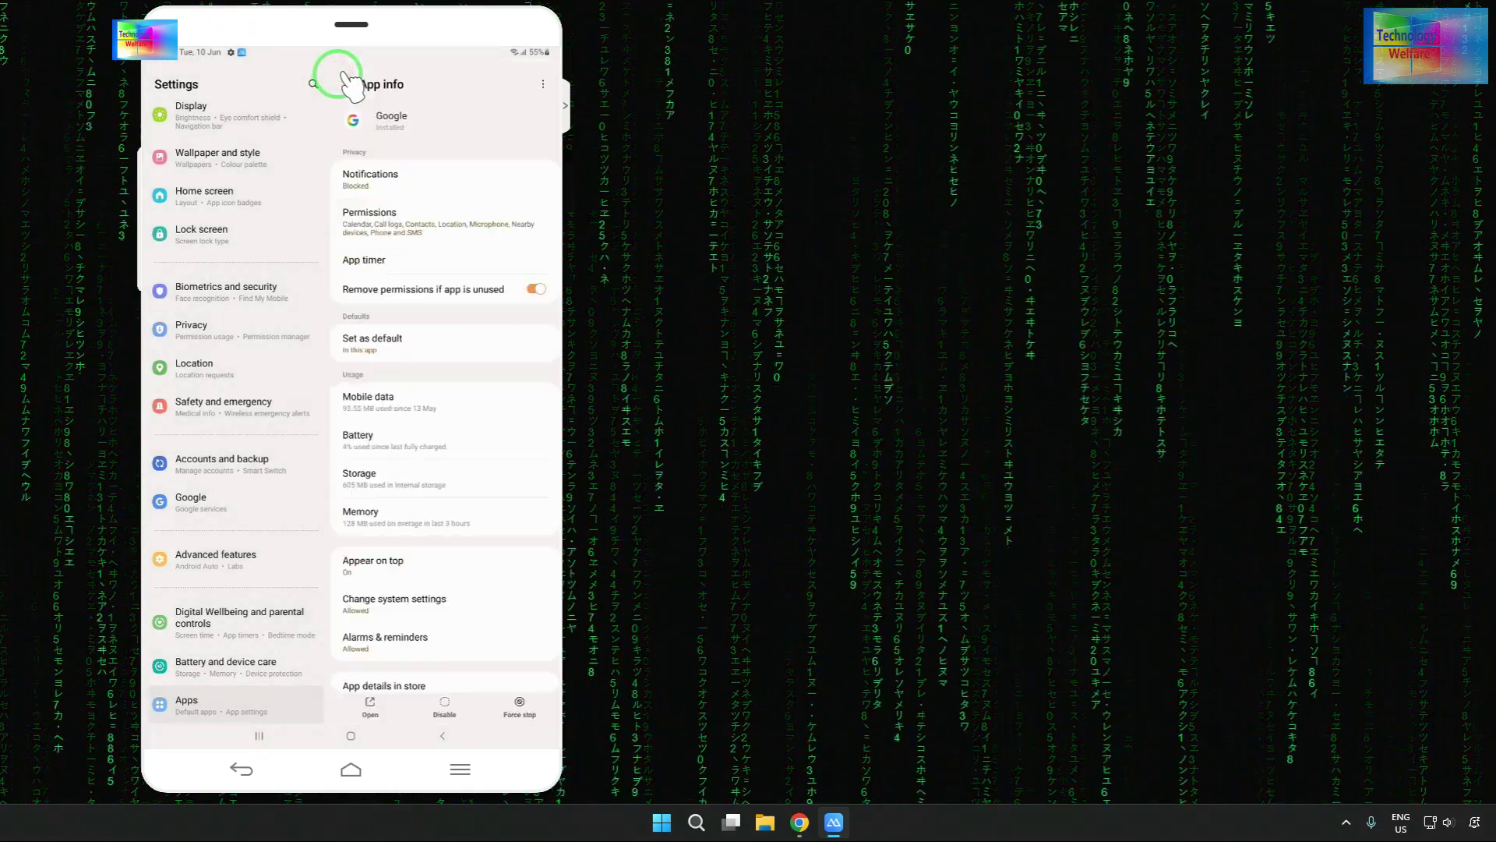
- Switch off the Google app's Open supported links default and return home
{"action": "left_click", "coordinate": [379, 345]}
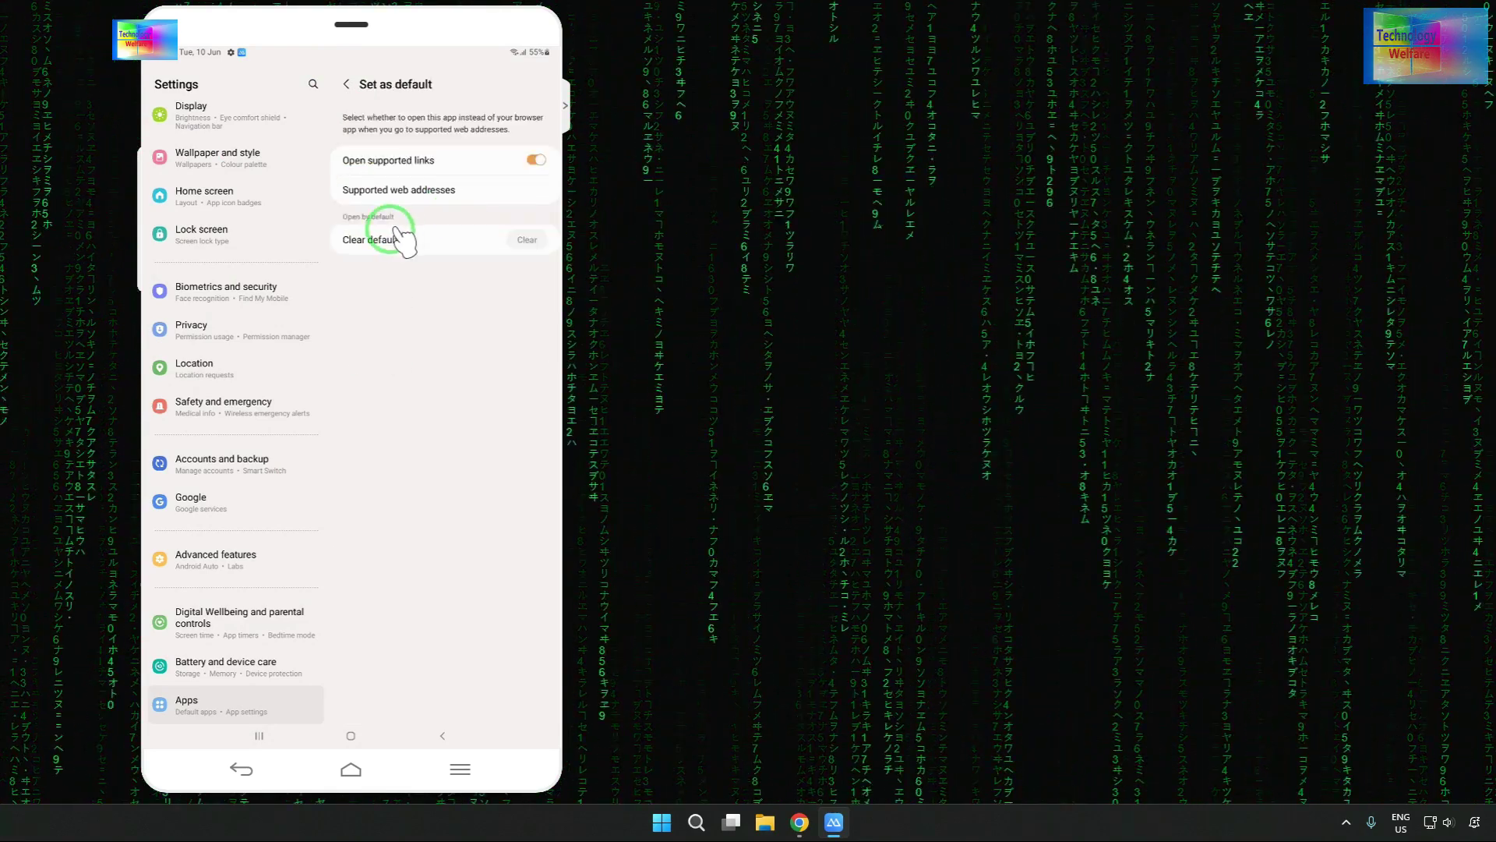
{"action": "left_click", "coordinate": [363, 236]}
{"action": "left_click", "coordinate": [360, 266]}
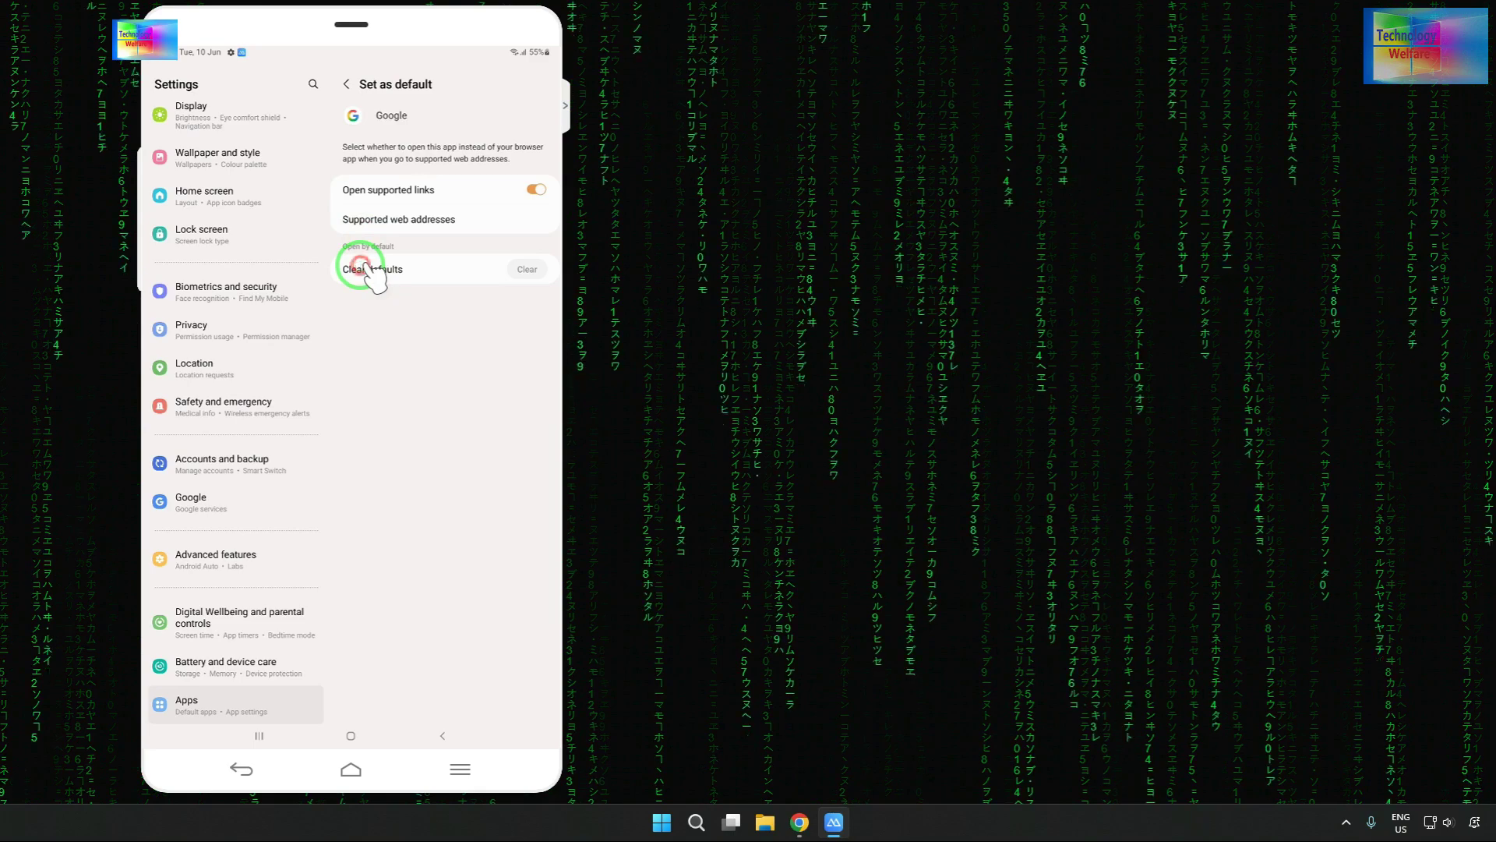
{"action": "left_click", "coordinate": [534, 189]}
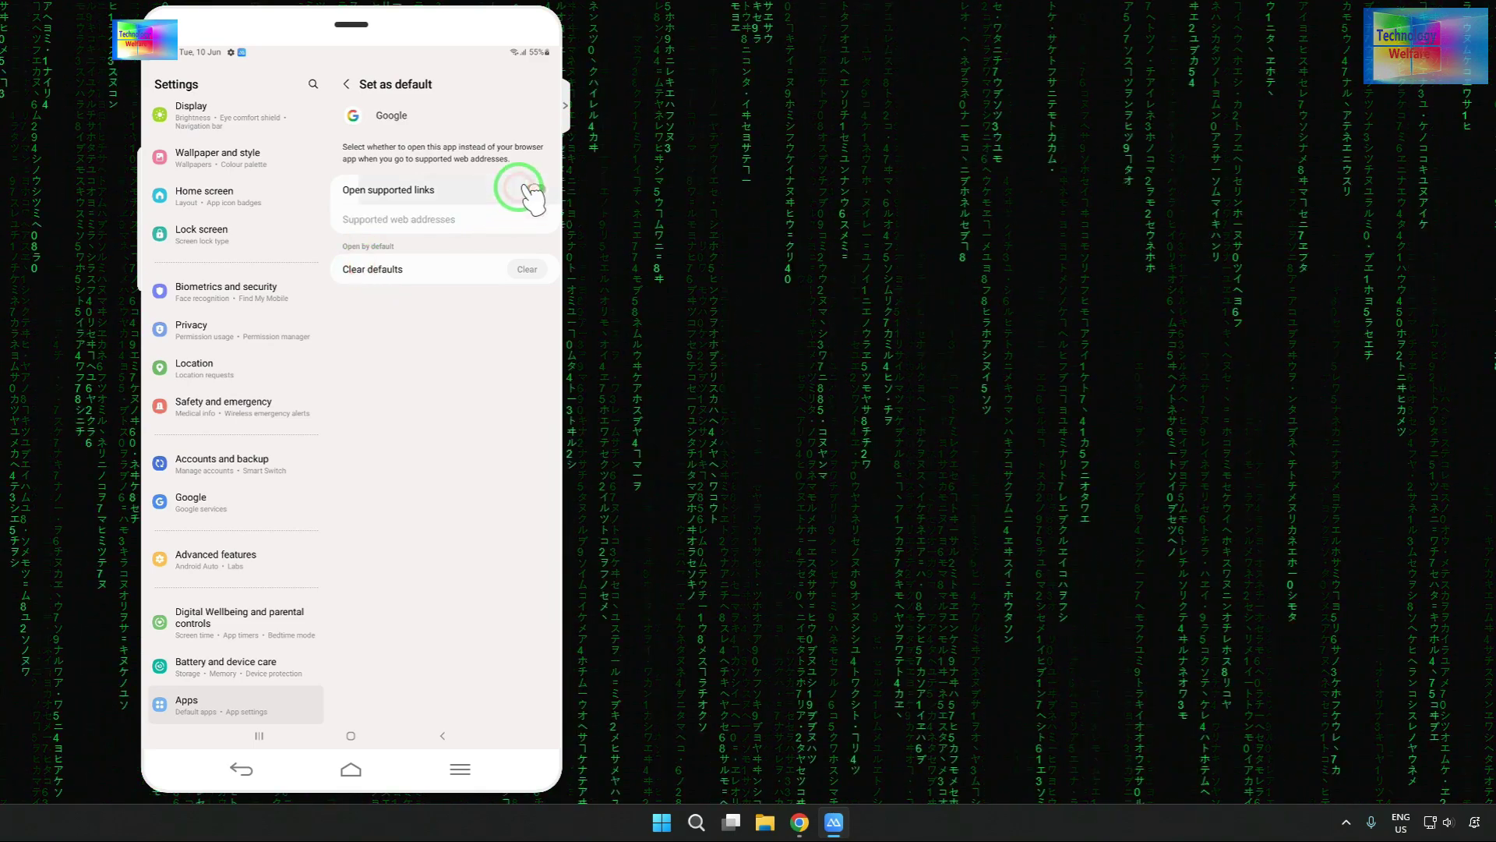
{"action": "left_click", "coordinate": [351, 735]}
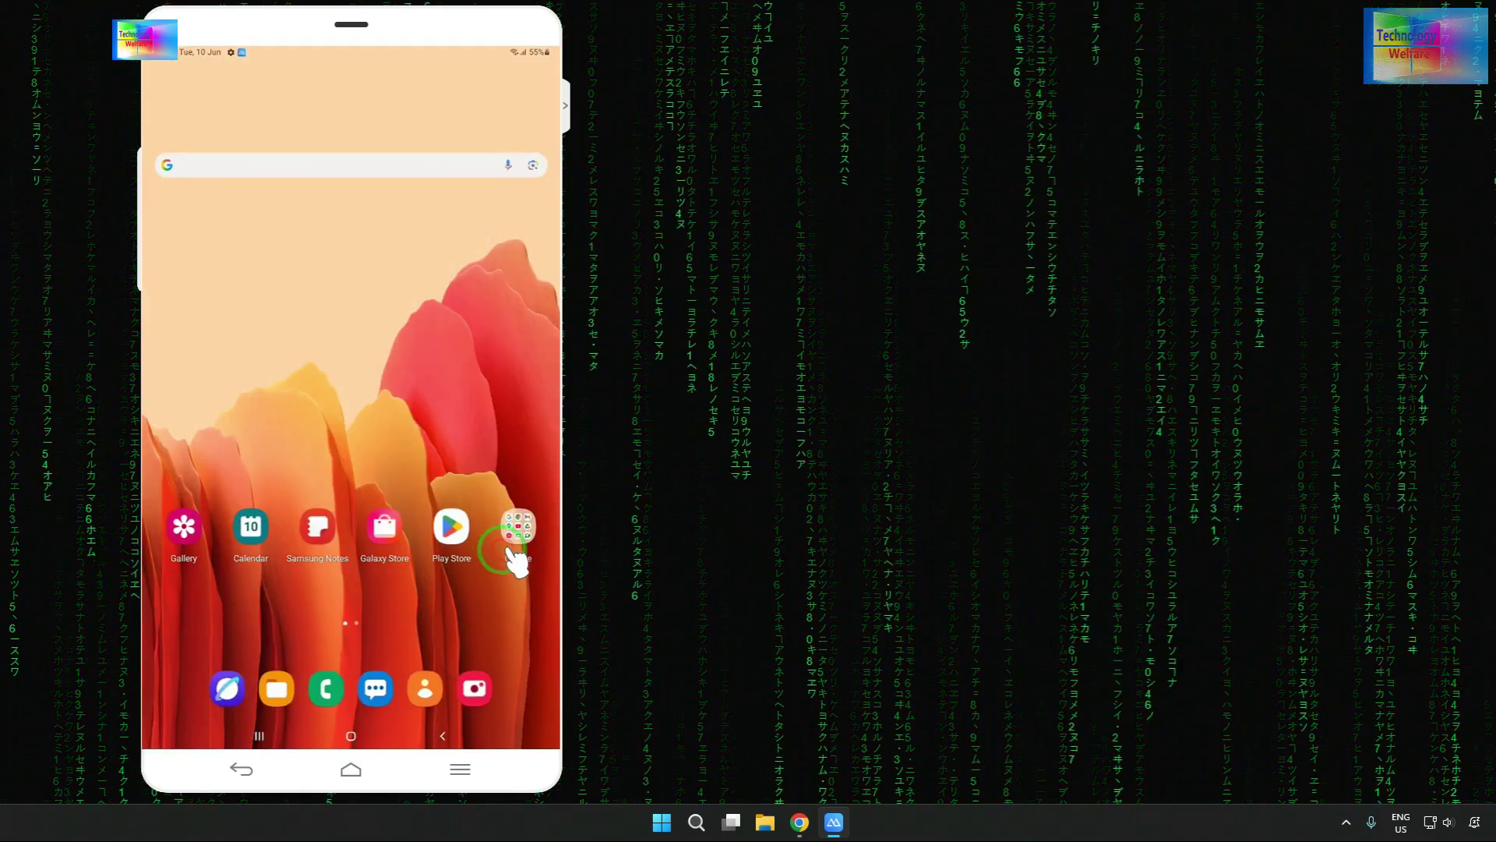
- Open Chrome's App info from its shortcut in the Google folder
{"action": "left_click", "coordinate": [513, 552]}
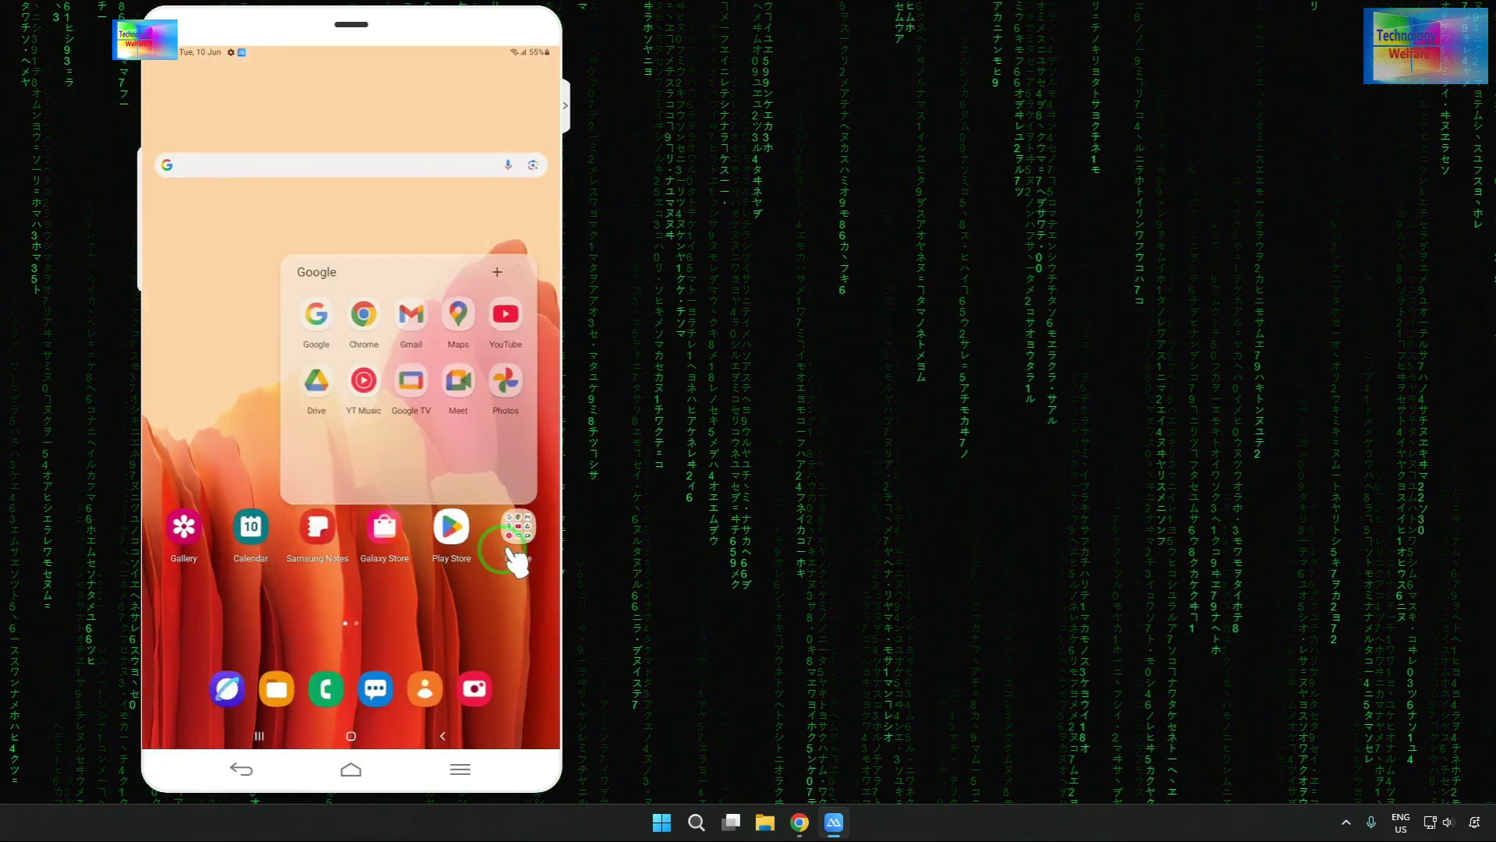
{"action": "left_click", "coordinate": [351, 310]}
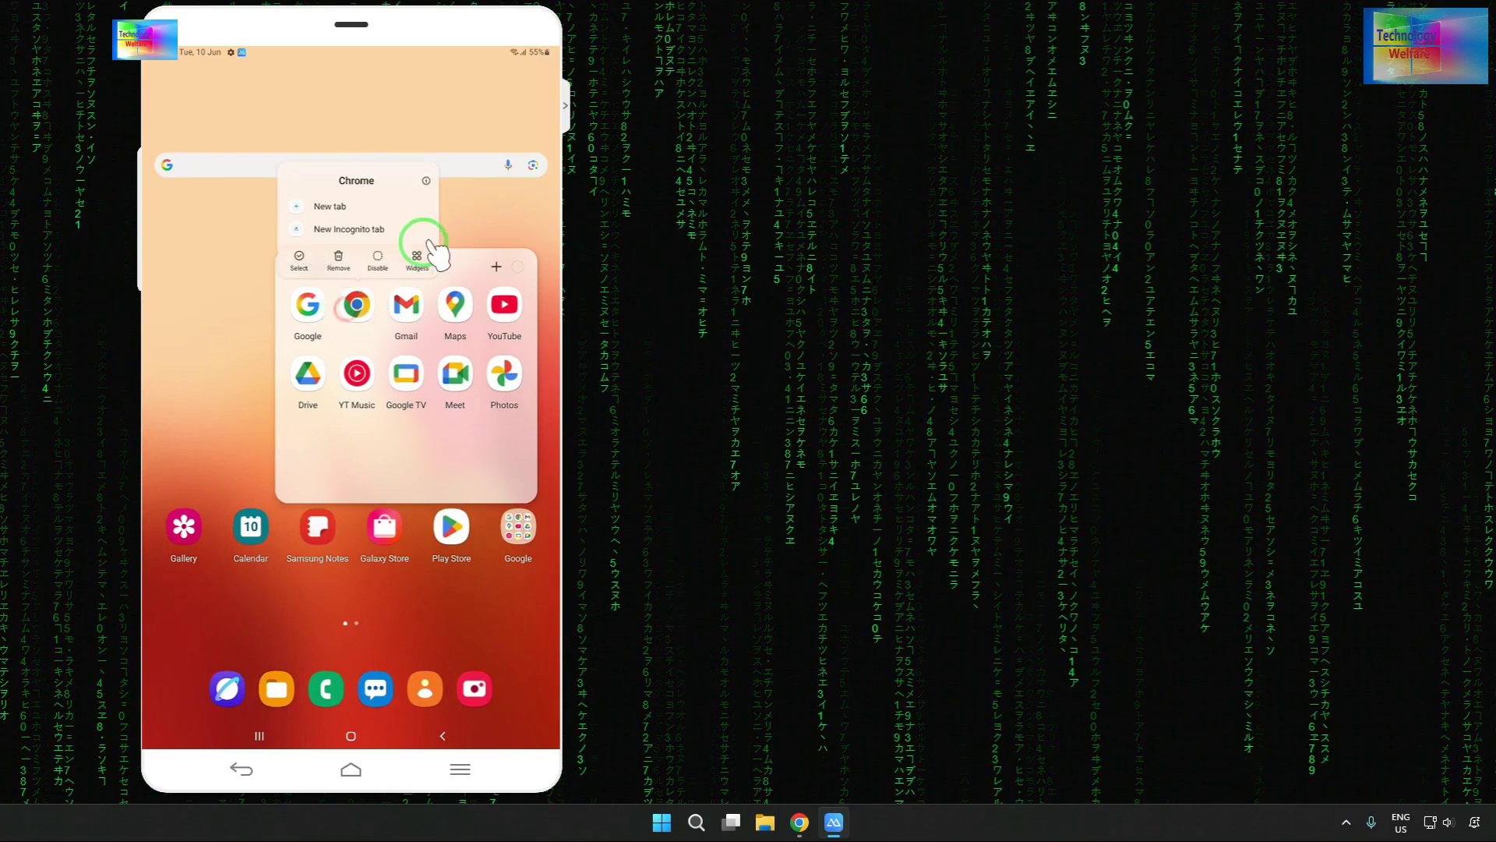
{"action": "left_click", "coordinate": [425, 179]}
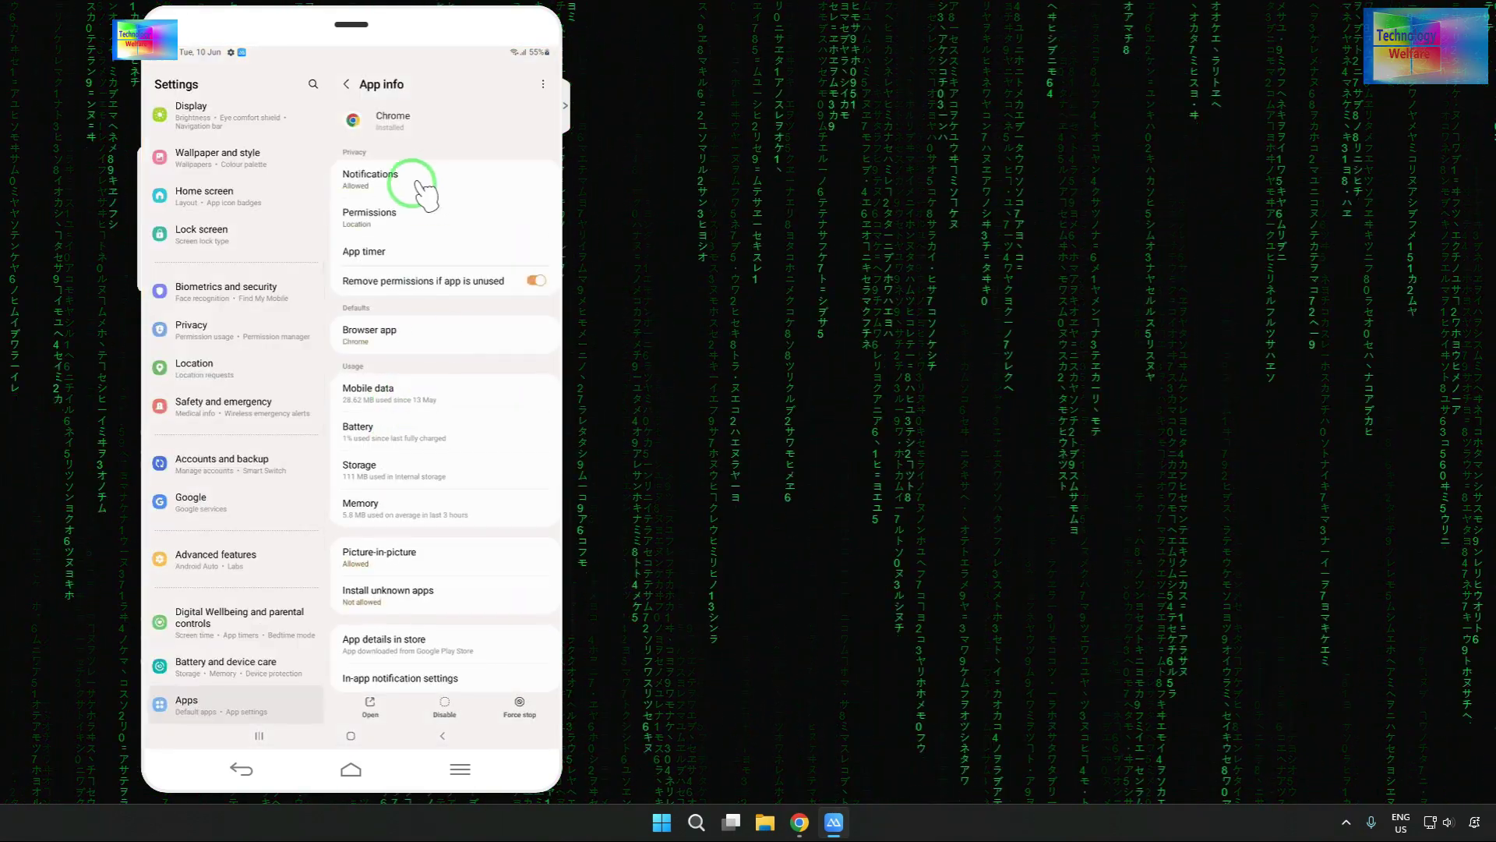
- Turn off Chrome's notifications
{"action": "left_click", "coordinate": [421, 187]}
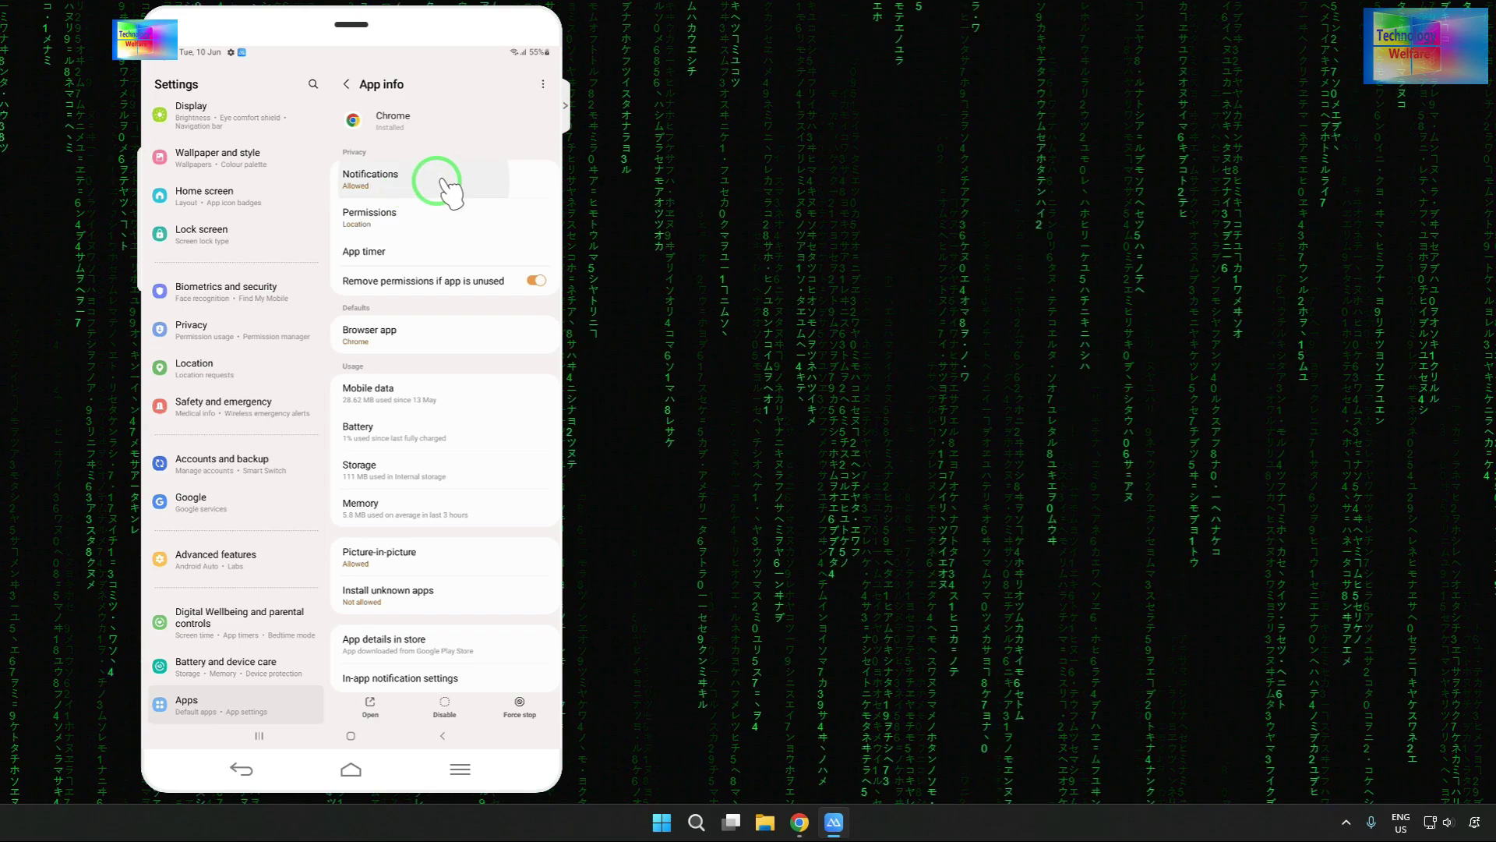
{"action": "left_click", "coordinate": [451, 167]}
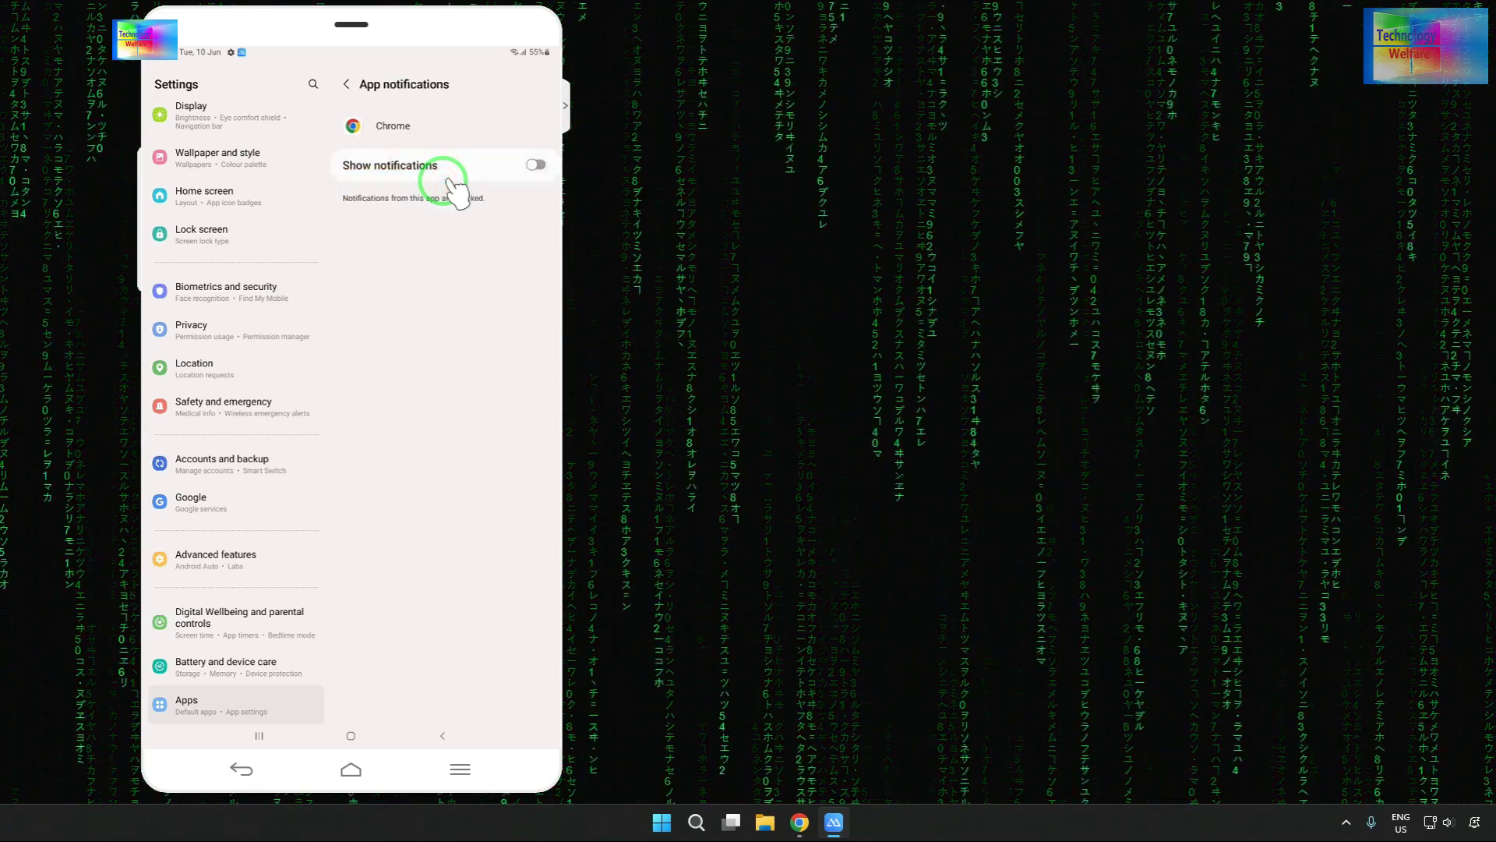
{"action": "left_click", "coordinate": [339, 83]}
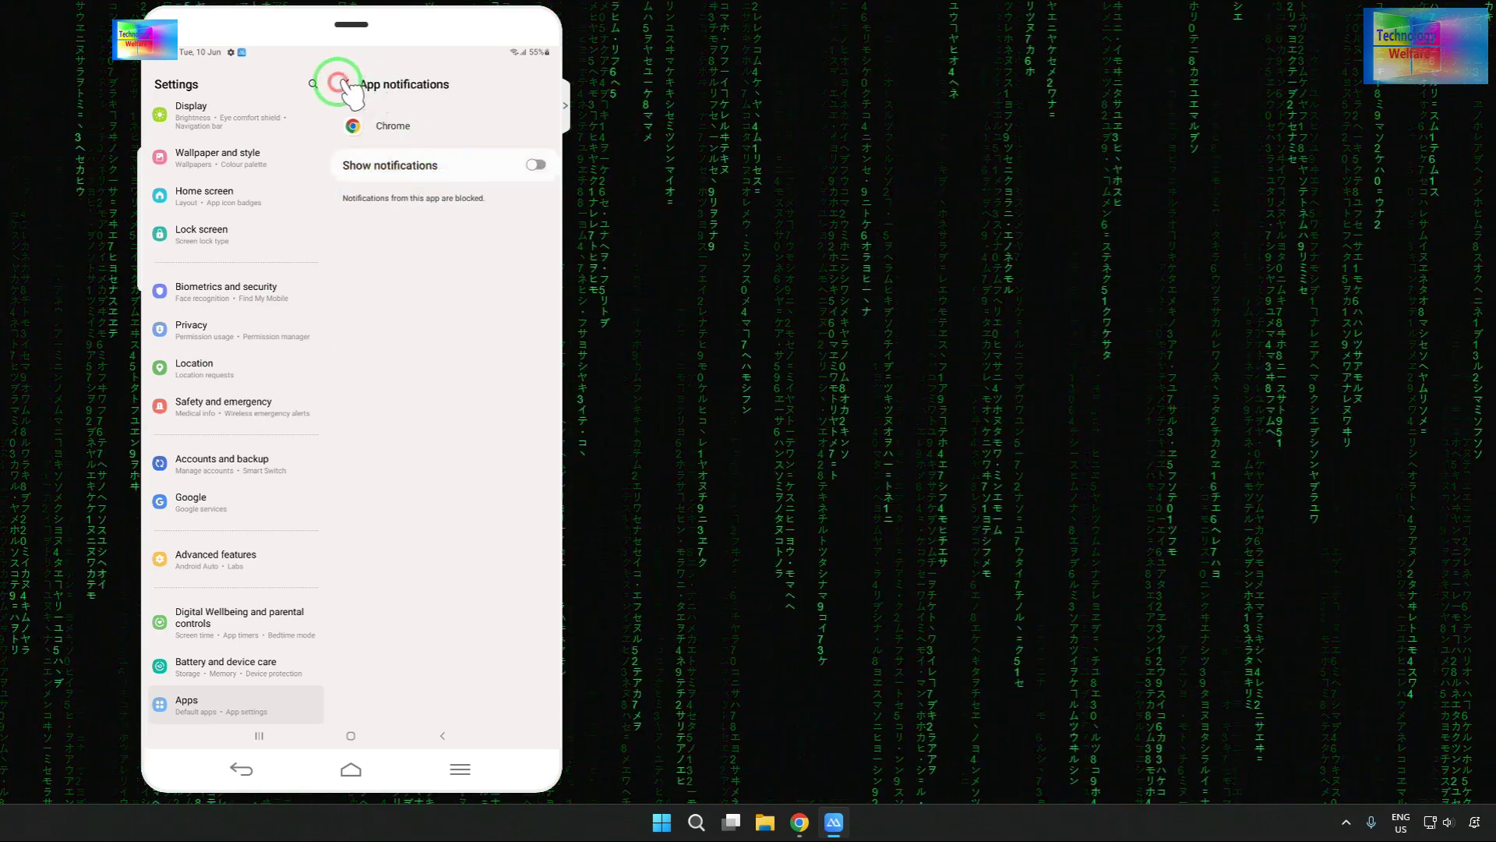
- Disable Chrome's unused-permission removal, turn off precise location, and set location to Don't allow
{"action": "left_click", "coordinate": [404, 222]}
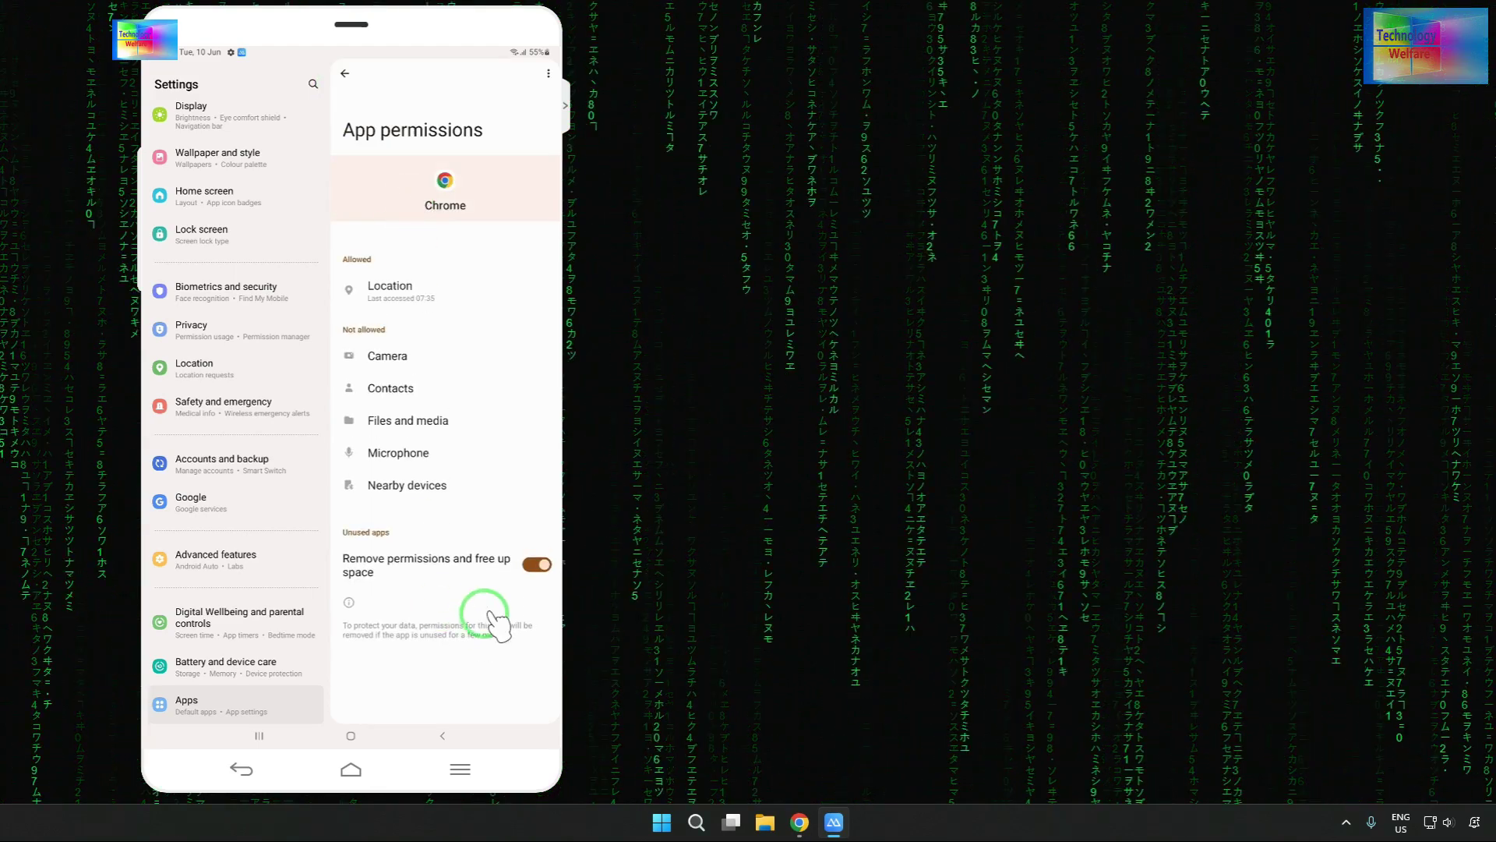
{"action": "left_click", "coordinate": [501, 584]}
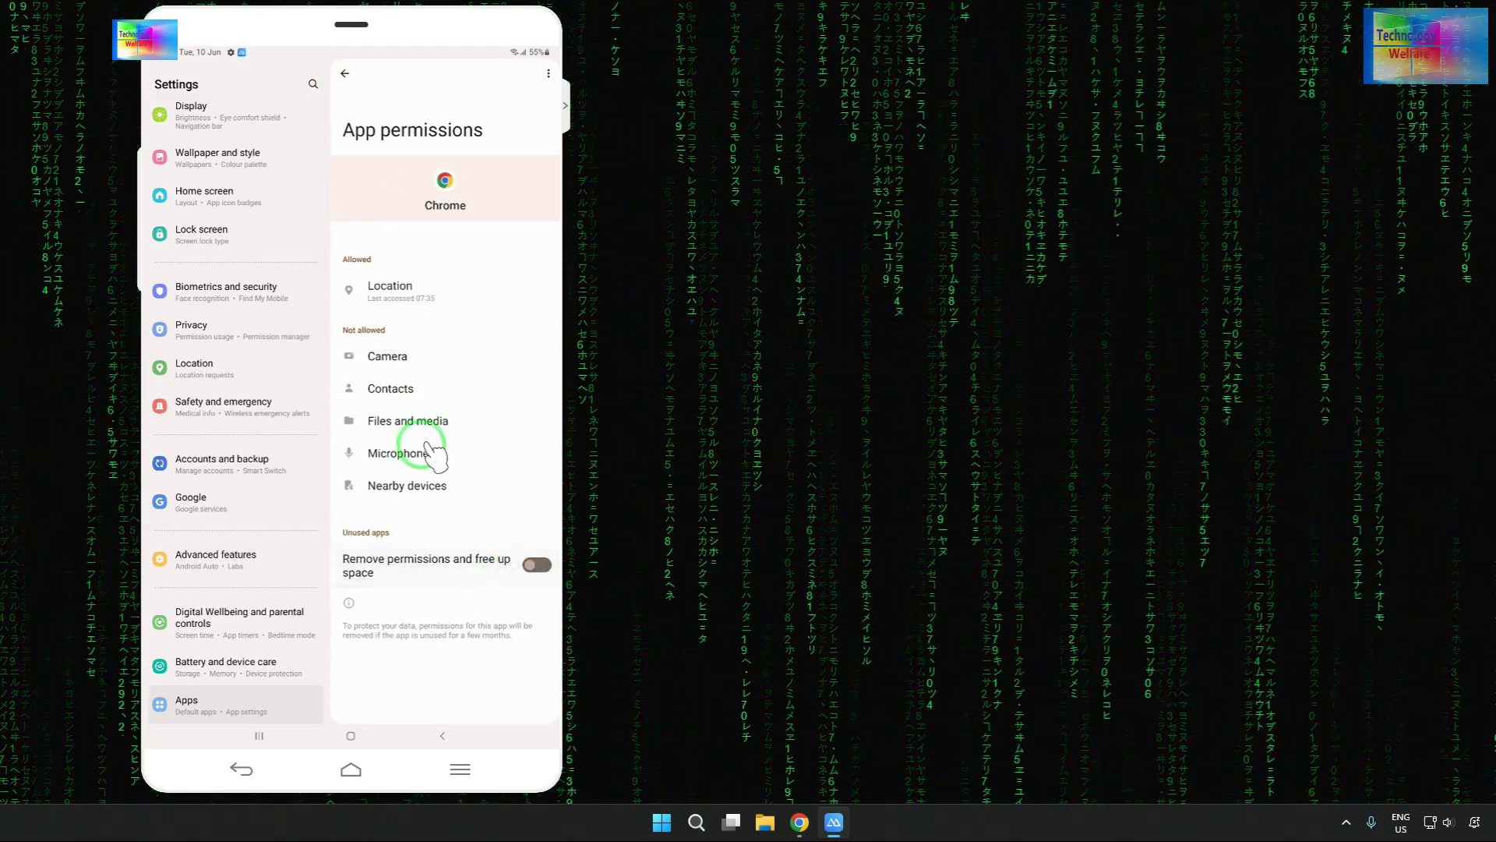
{"action": "left_click", "coordinate": [434, 291]}
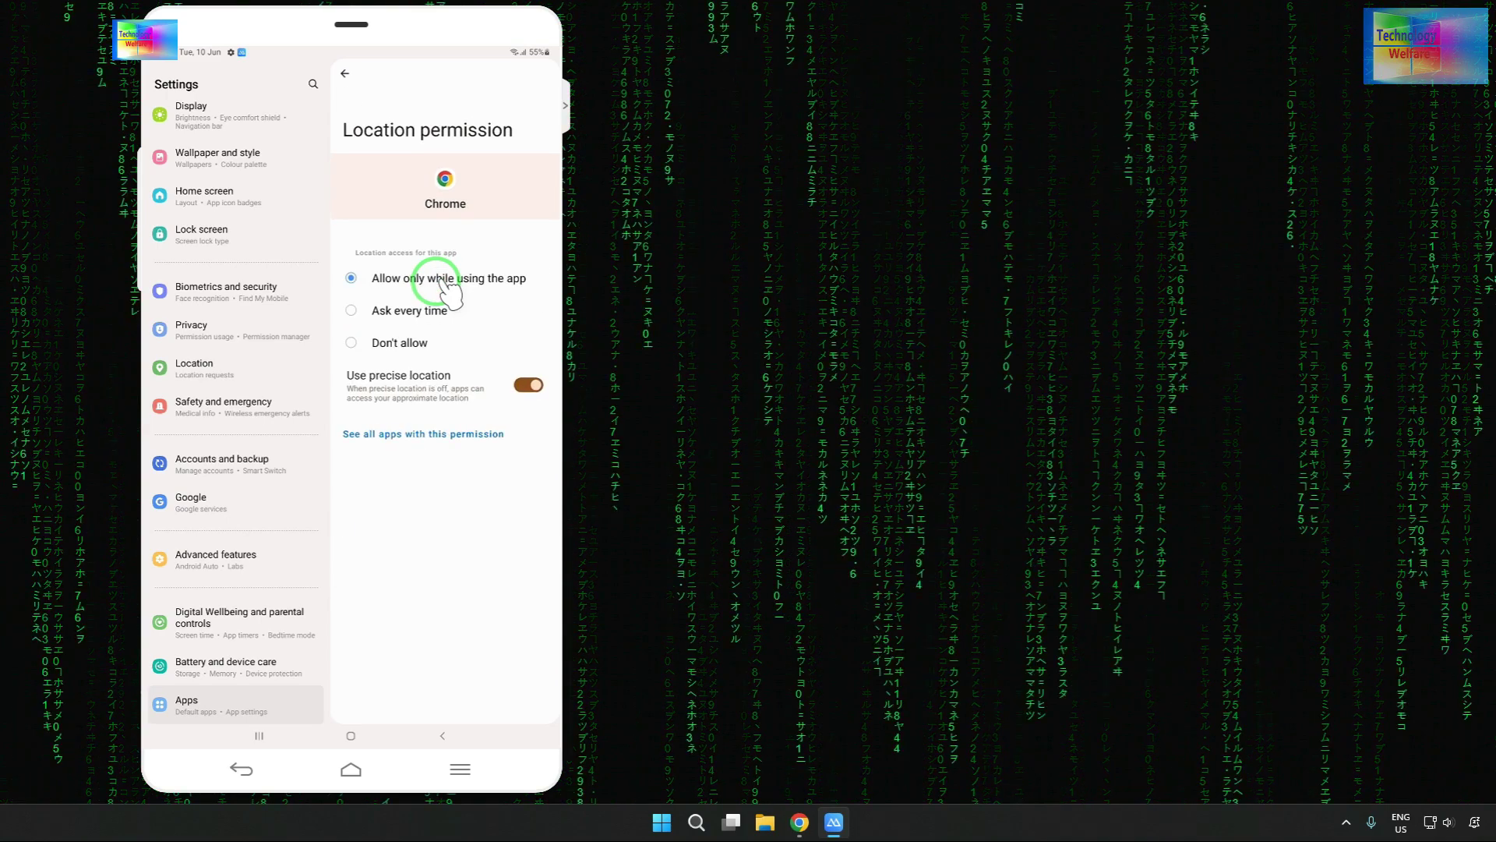
{"action": "left_click", "coordinate": [492, 386]}
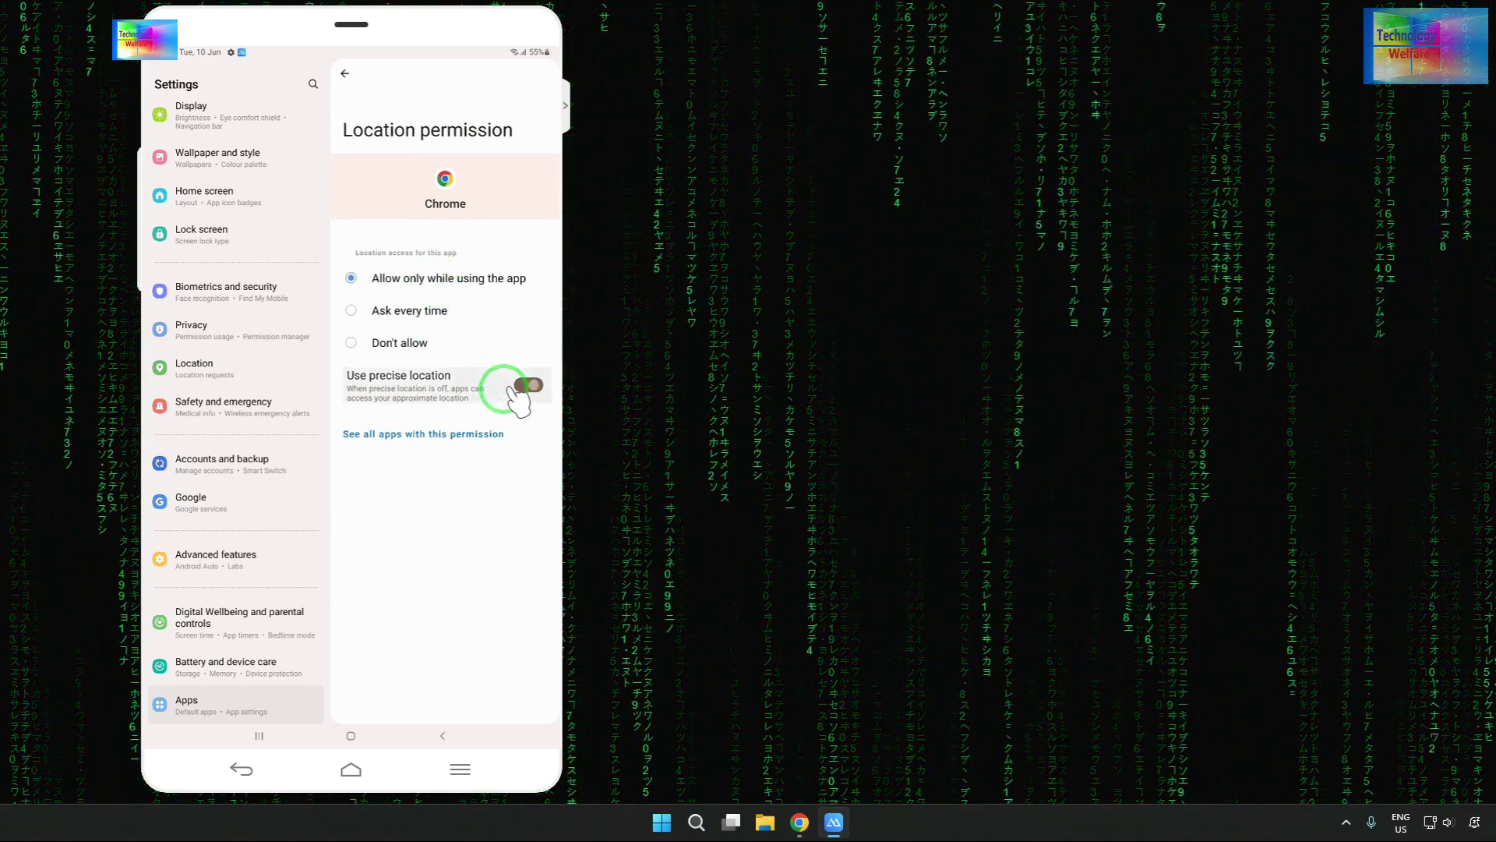
{"action": "left_click", "coordinate": [406, 336]}
{"action": "left_click", "coordinate": [459, 686]}
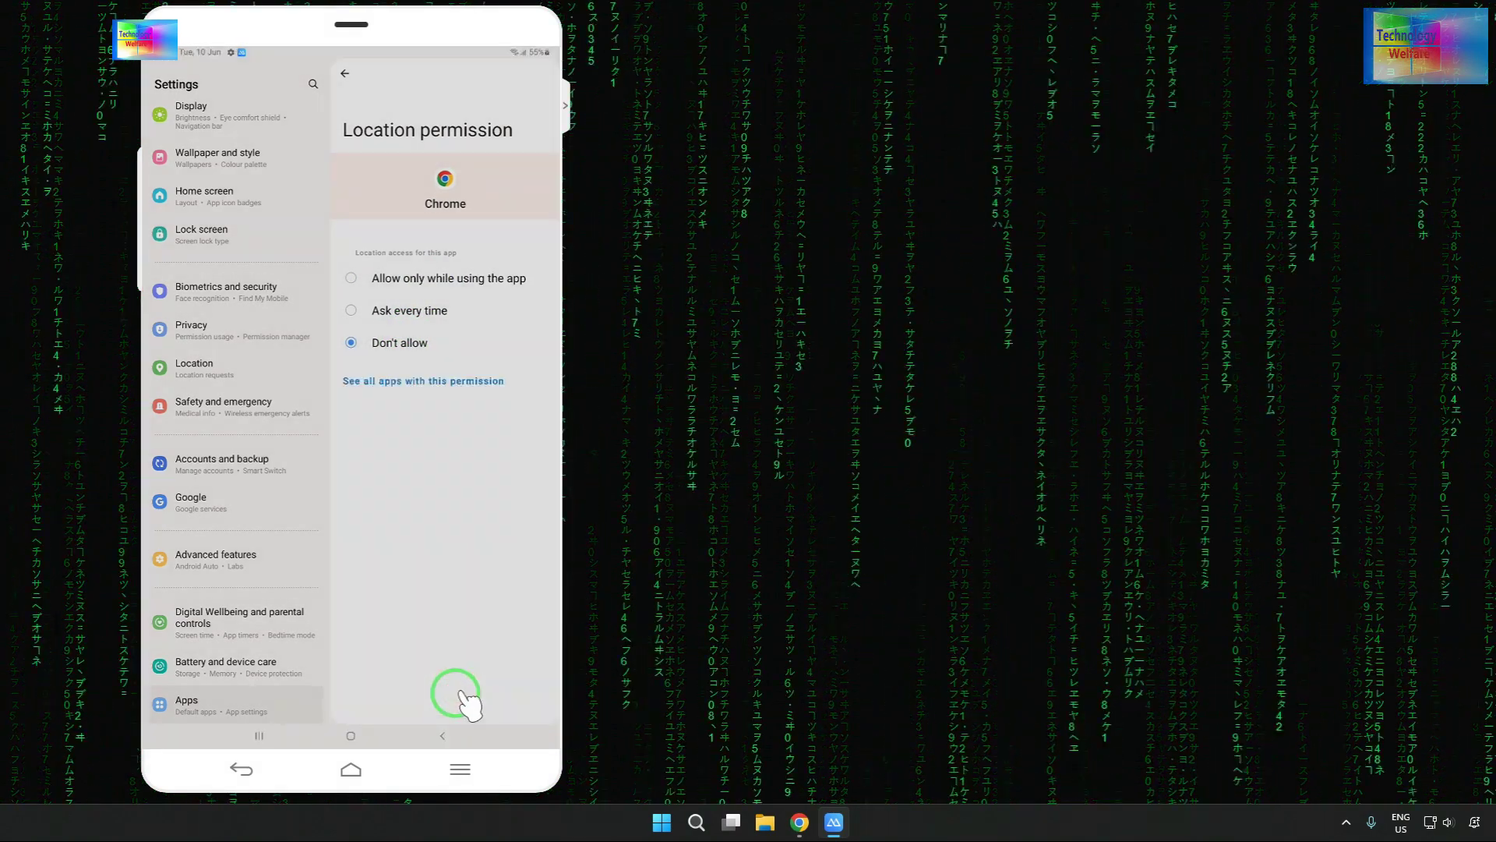
{"action": "left_click", "coordinate": [343, 77]}
{"action": "left_click", "coordinate": [344, 72]}
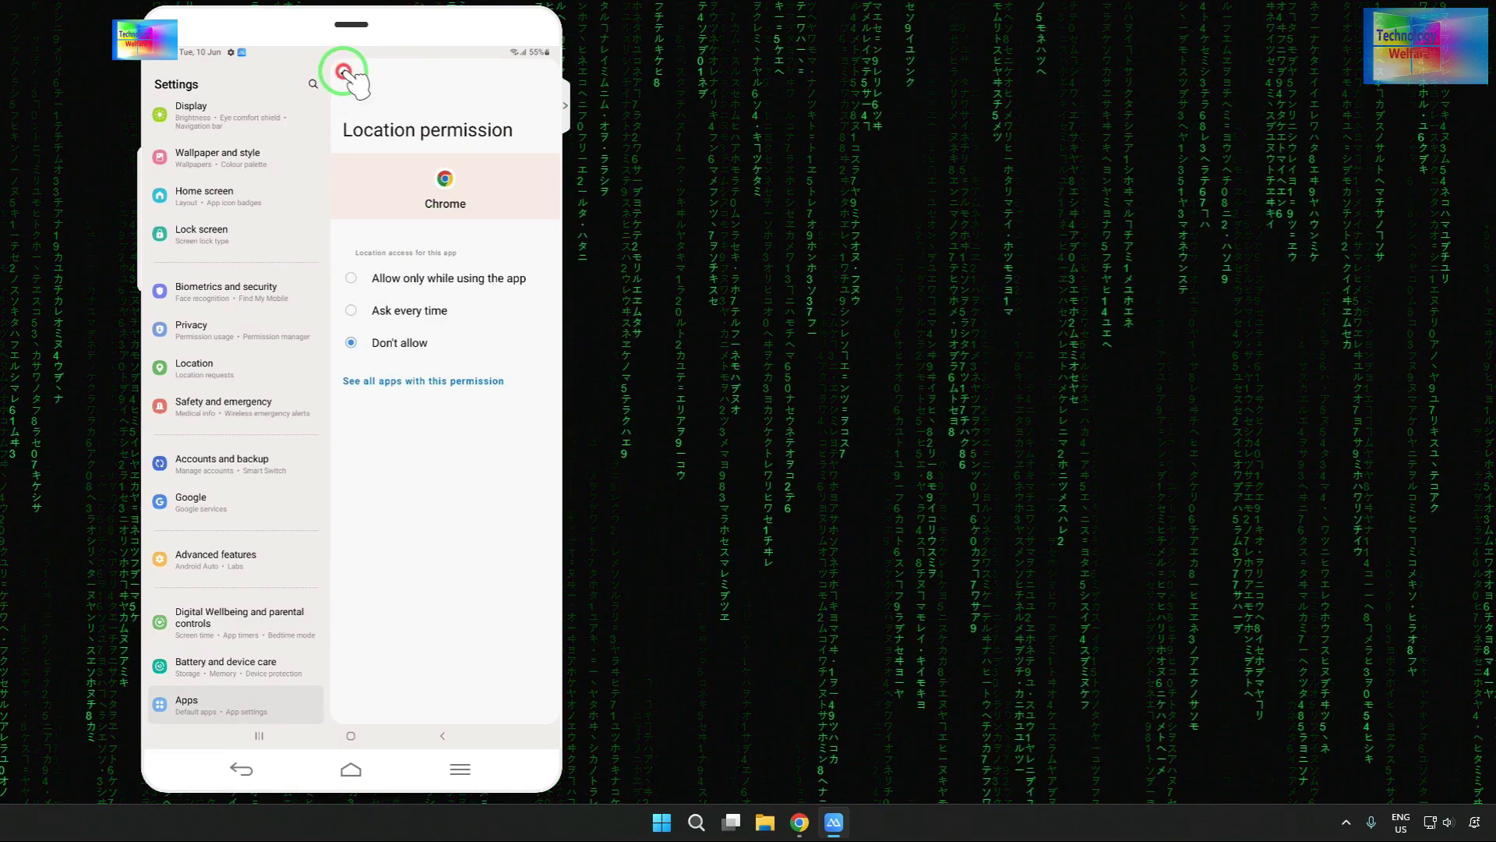
{"action": "left_click", "coordinate": [344, 72]}
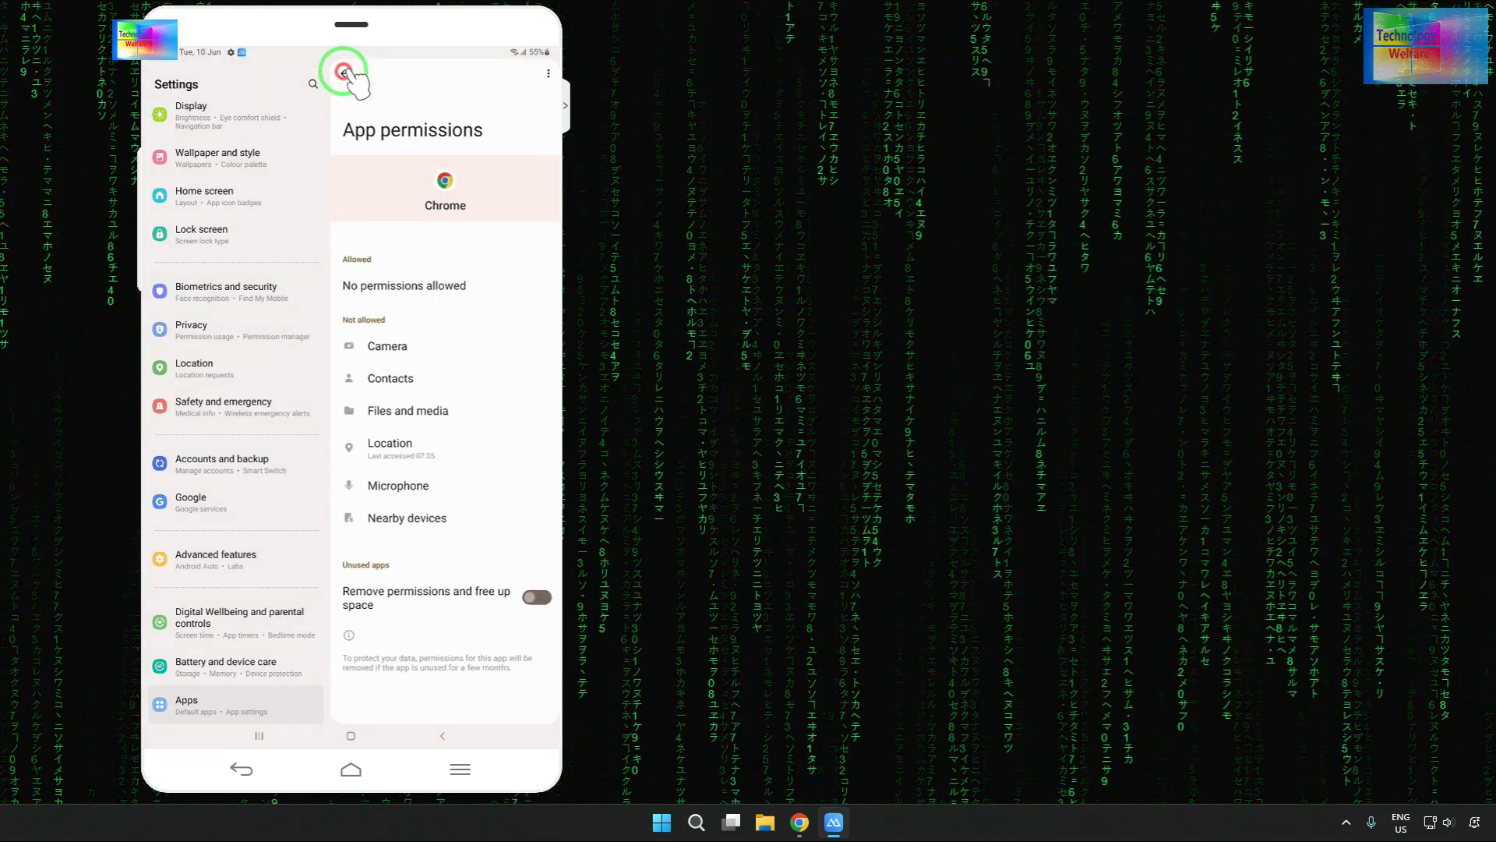
- Choose Opera as the default browser app, then return home
{"action": "left_click", "coordinate": [414, 337]}
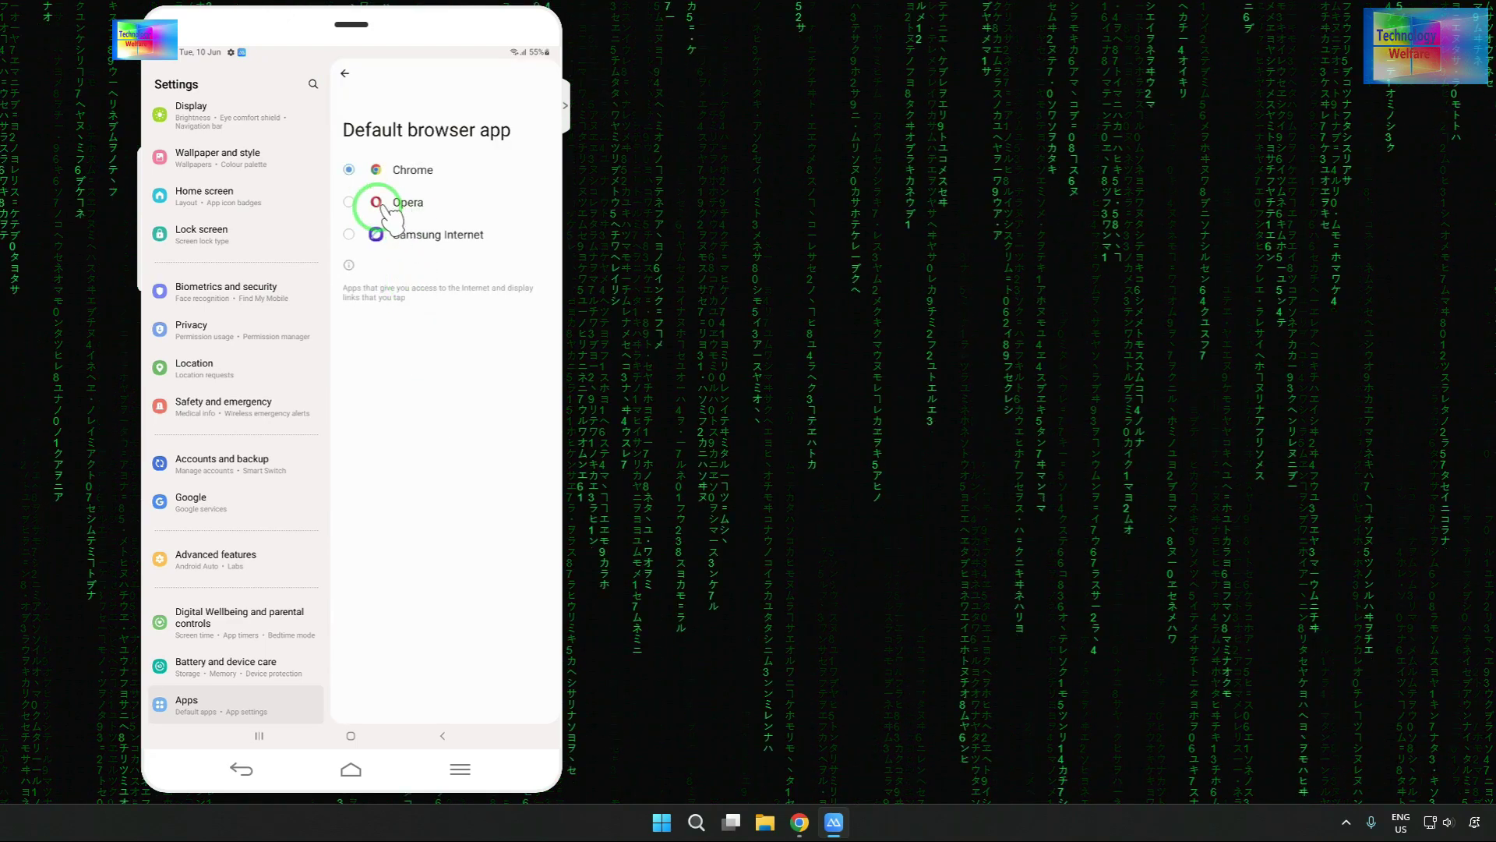
{"action": "left_click", "coordinate": [420, 201]}
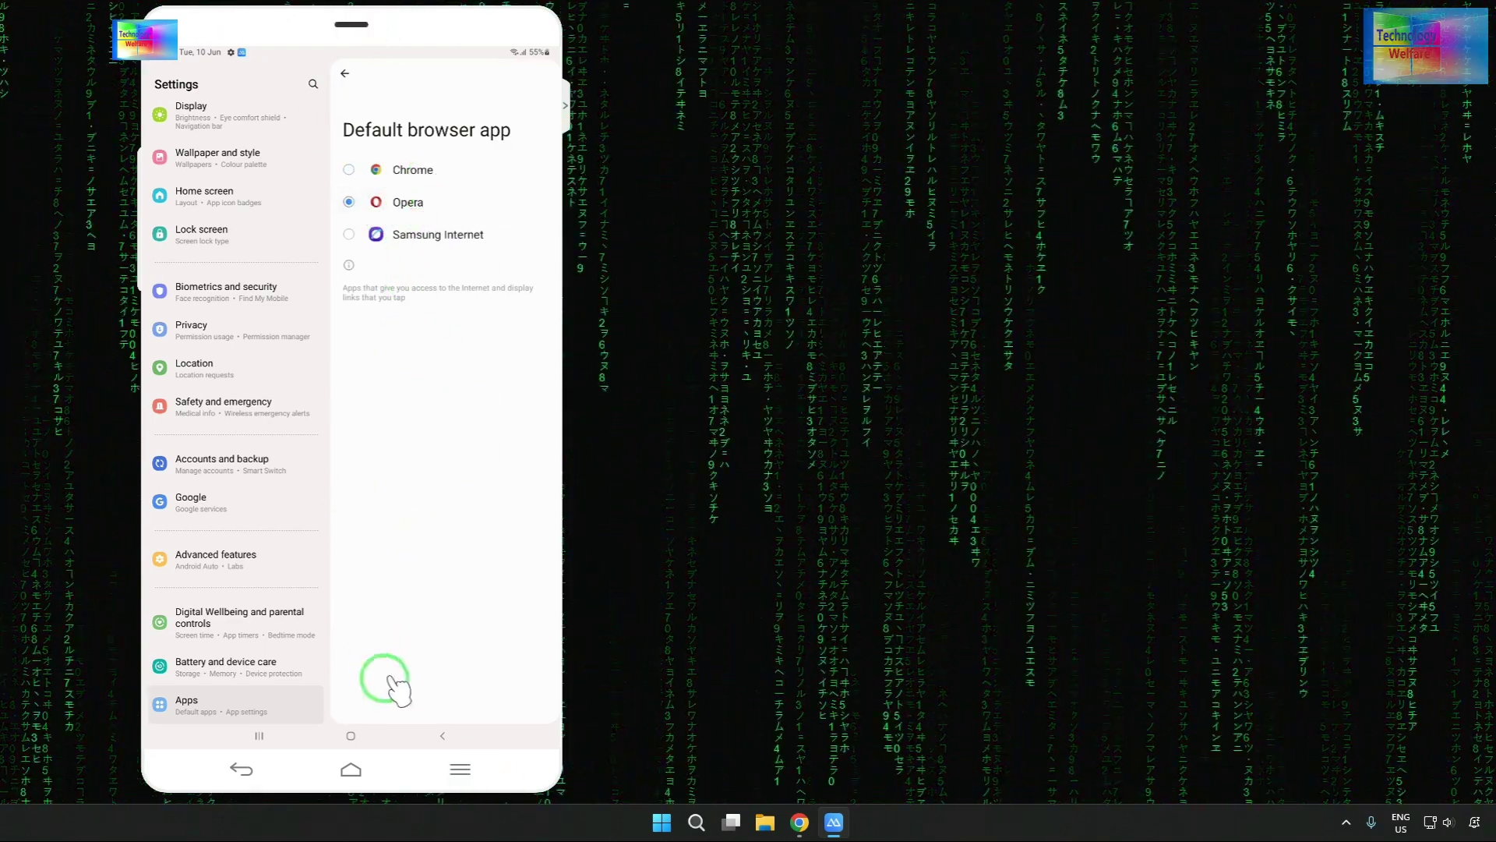
{"action": "left_click", "coordinate": [351, 735]}
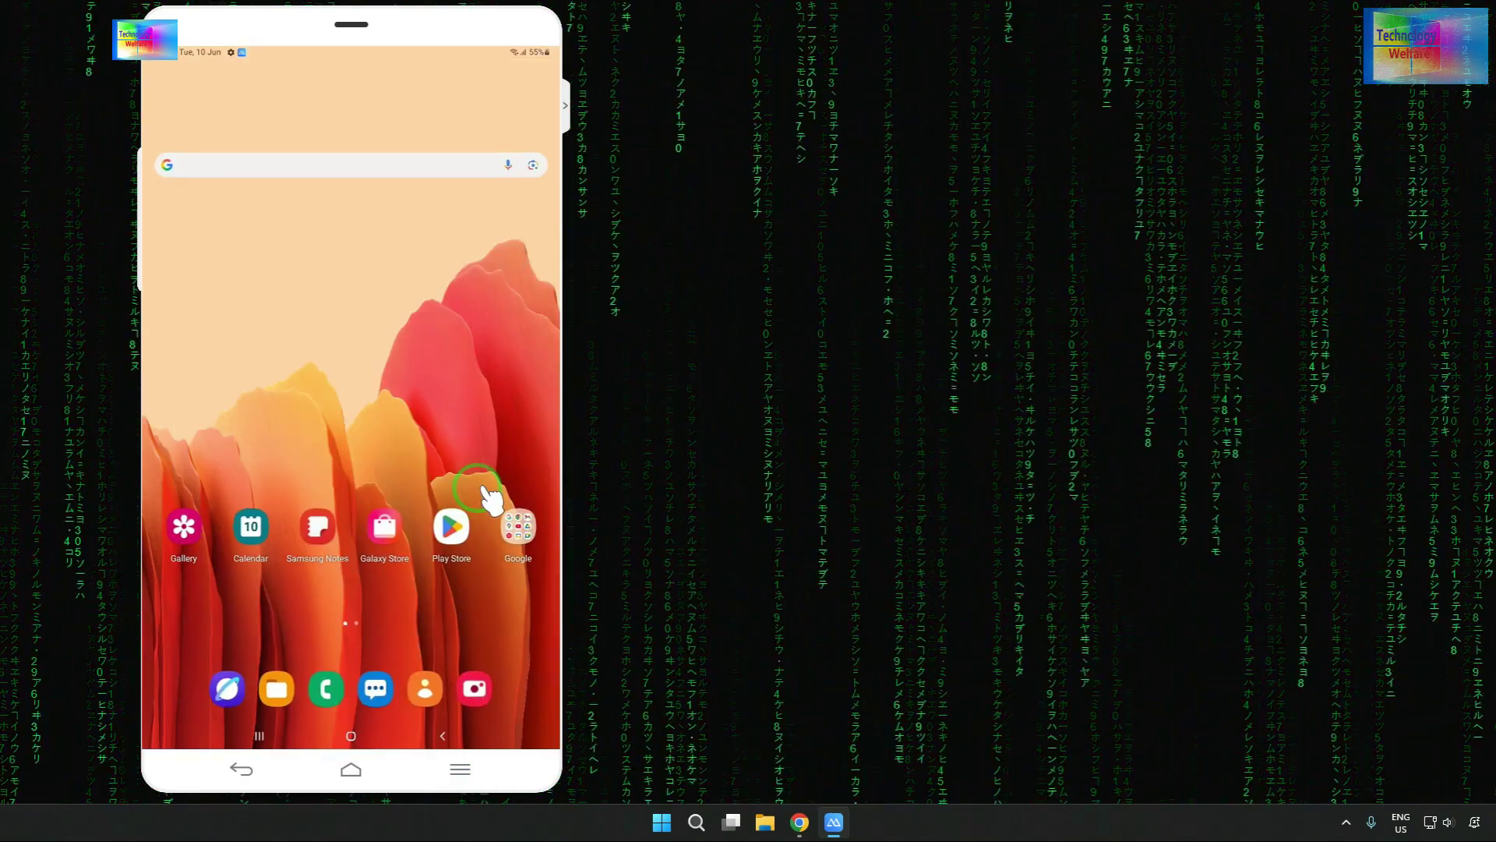
- Launch Opera from the app drawer, tap Next on the welcome screen, and allow data collection
{"action": "scroll", "coordinate": [491, 499], "scroll_direction": "down", "scroll_amount": 2}
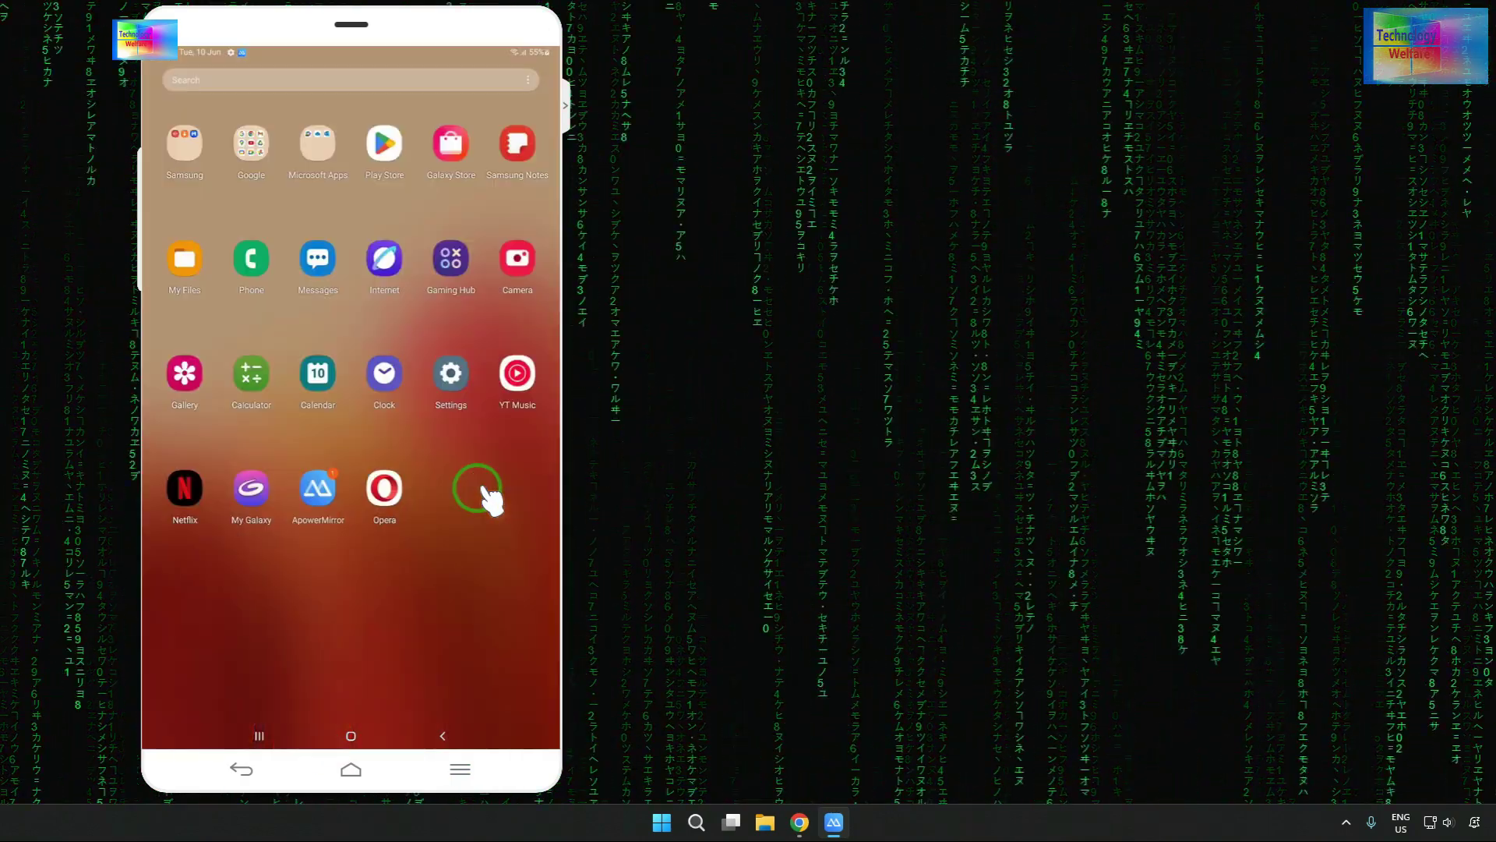
{"action": "left_click", "coordinate": [394, 493]}
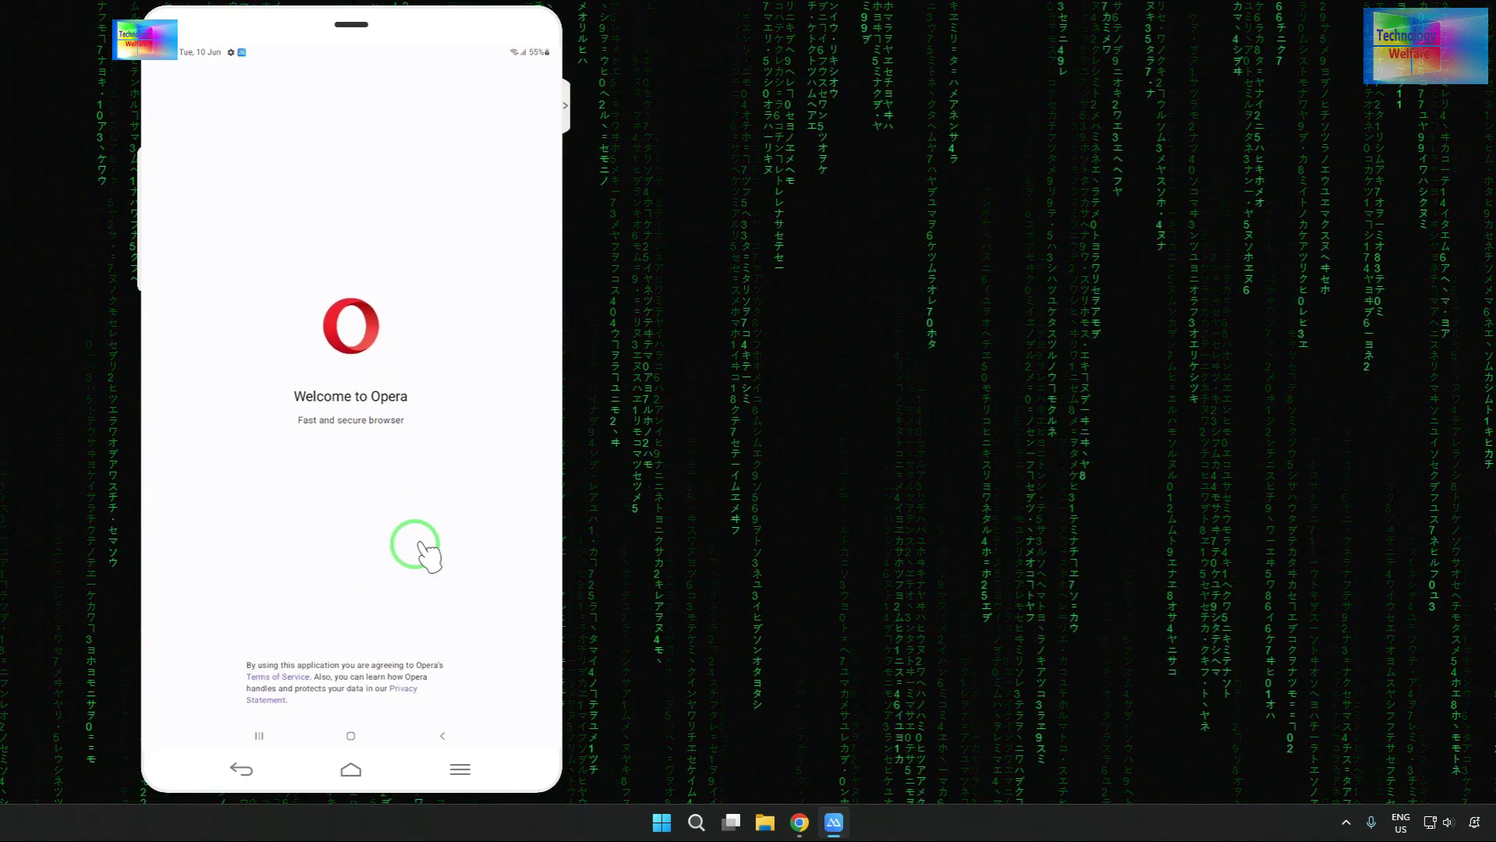
{"action": "left_click", "coordinate": [396, 698]}
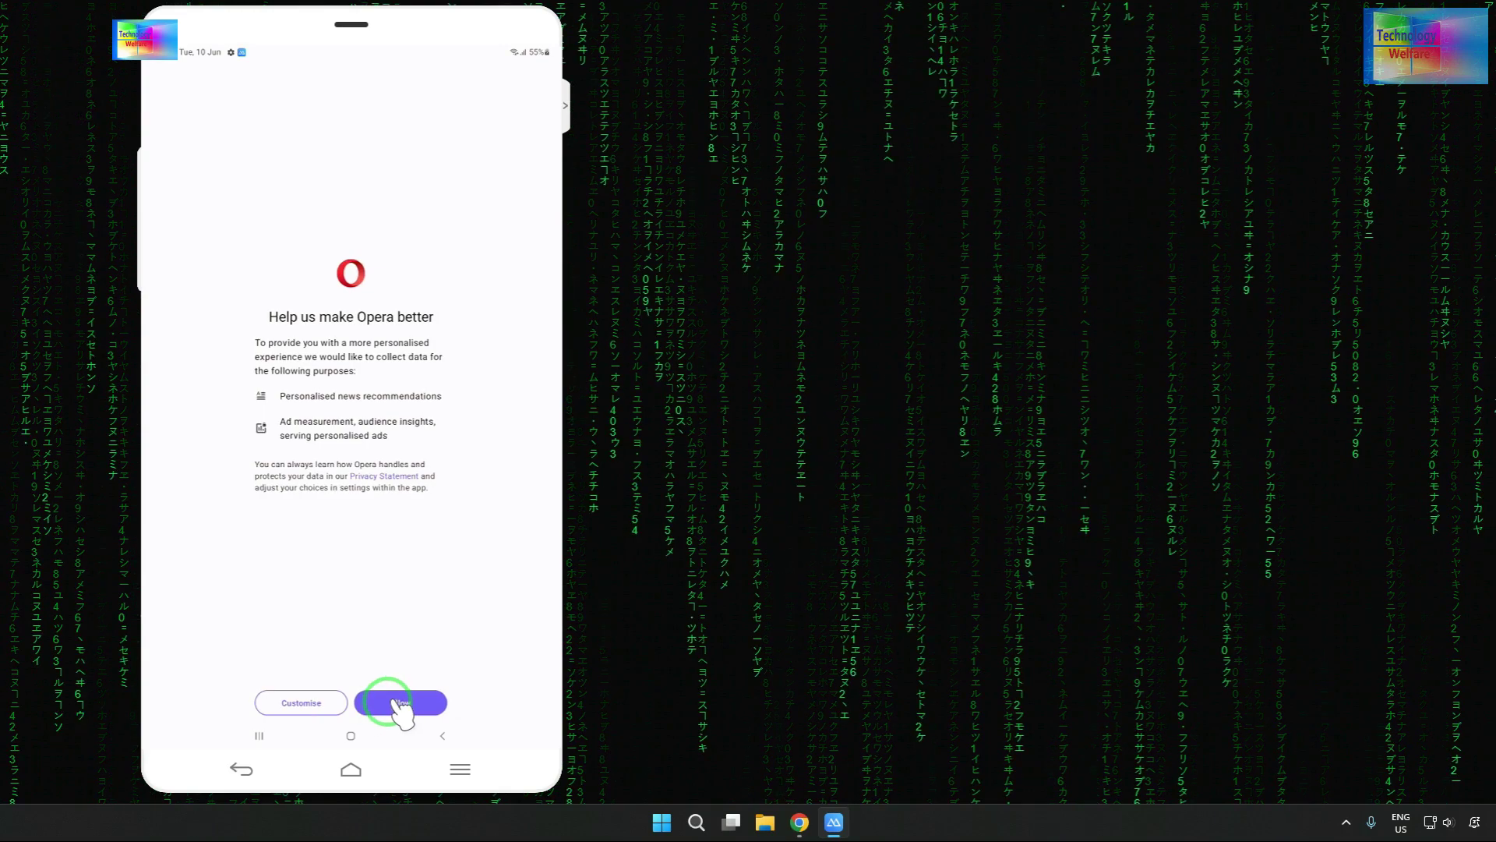
{"action": "left_click", "coordinate": [397, 699]}
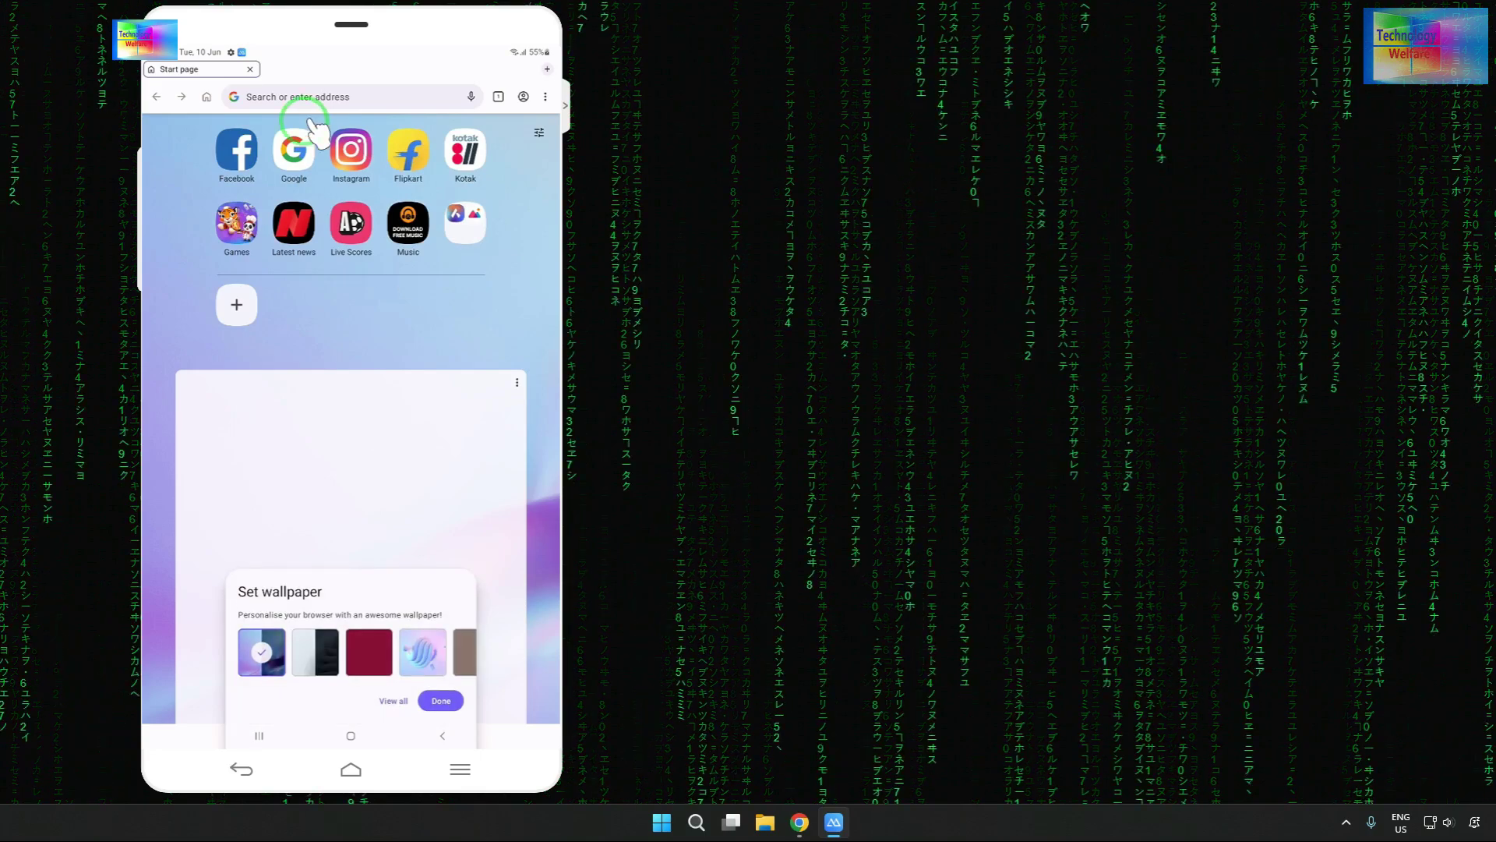
- Open Google from Opera's speed dial, go to Sign in, and focus the email field
{"action": "left_click", "coordinate": [306, 165]}
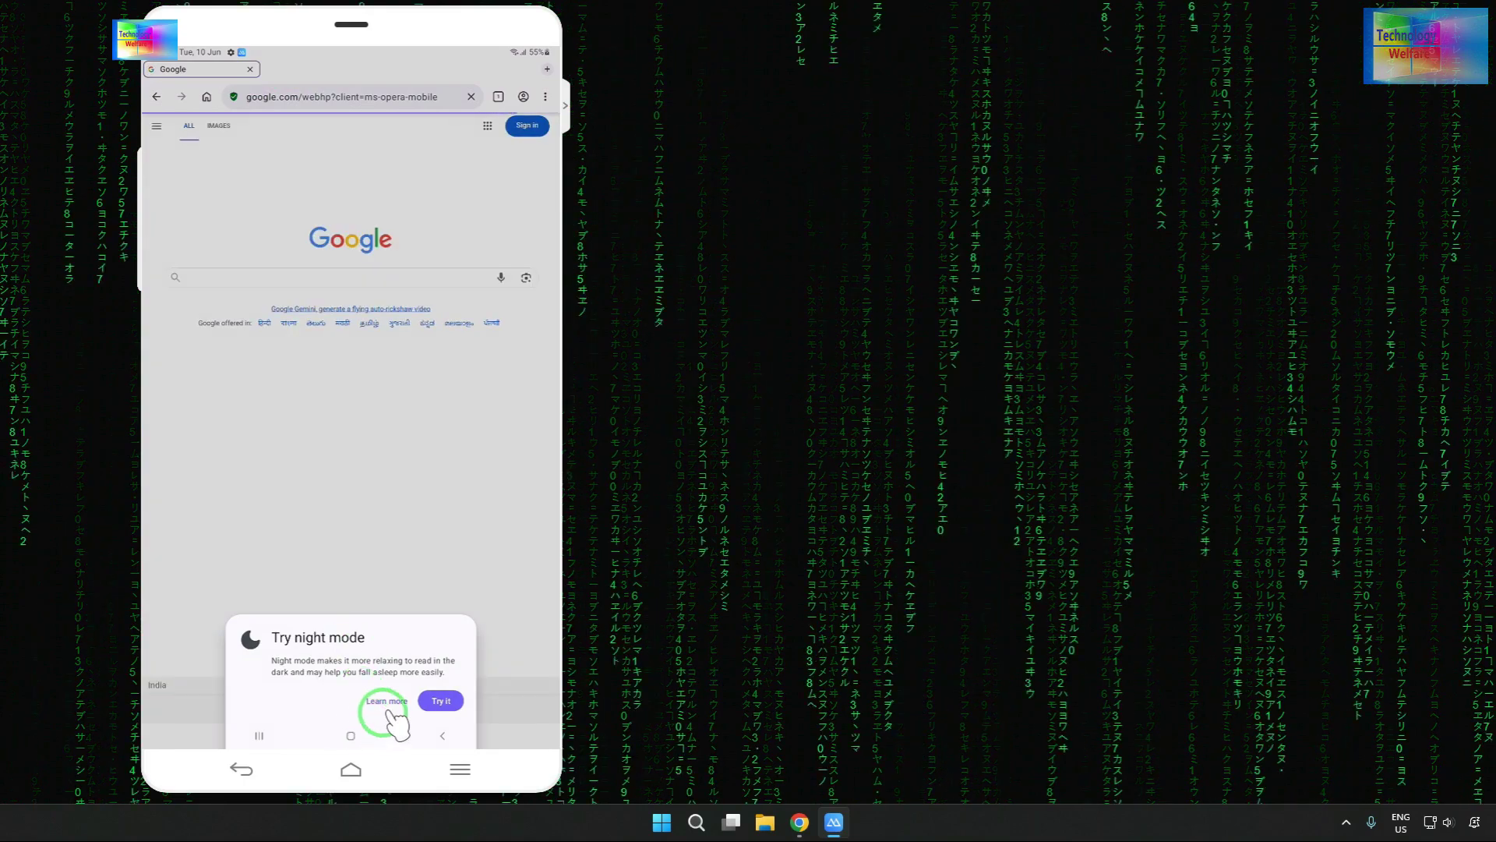
{"action": "left_click", "coordinate": [527, 126]}
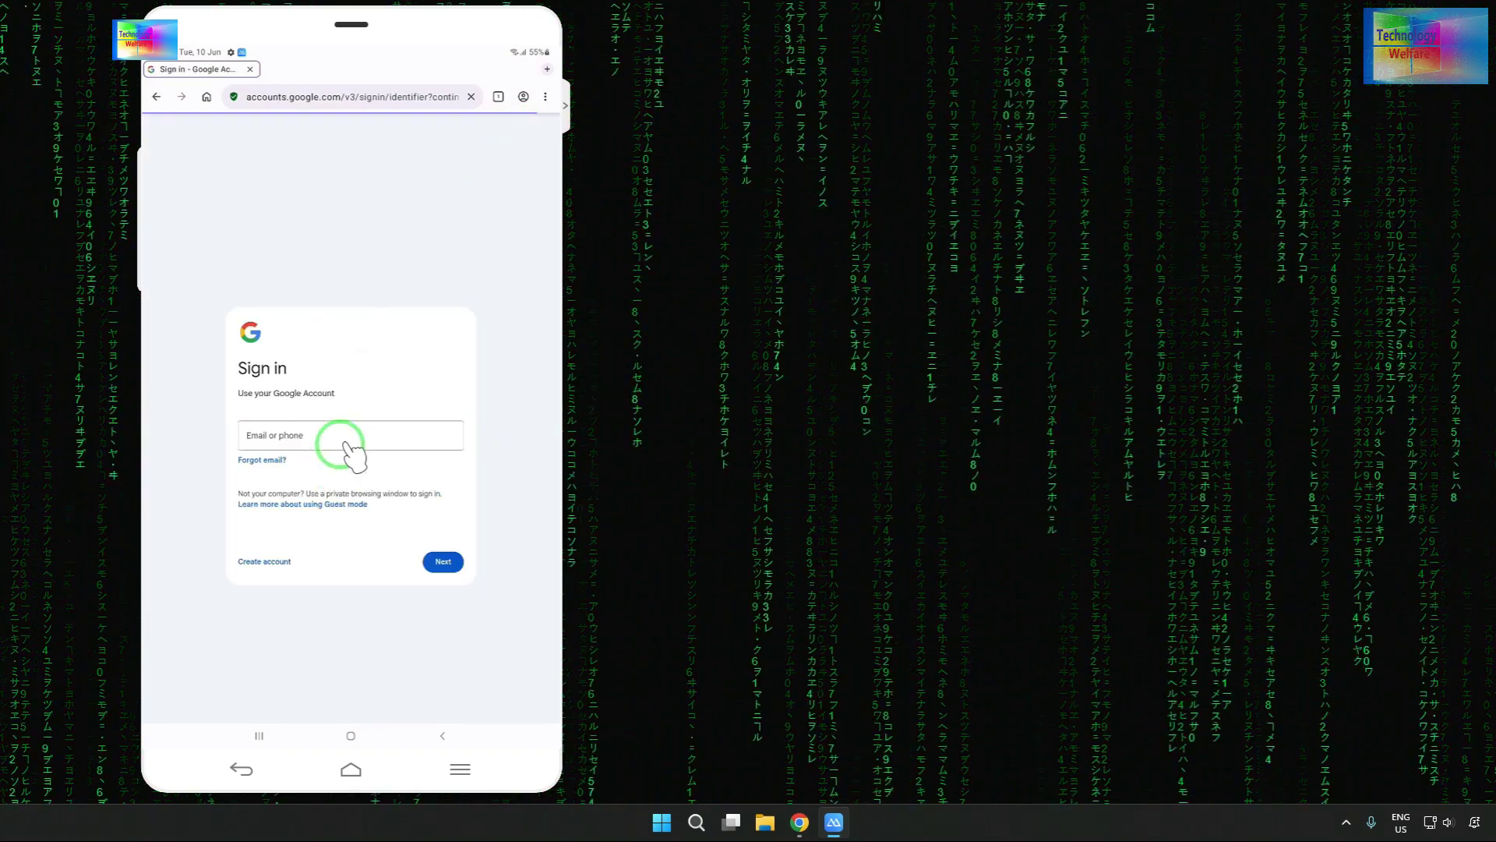
{"action": "left_click", "coordinate": [348, 434]}
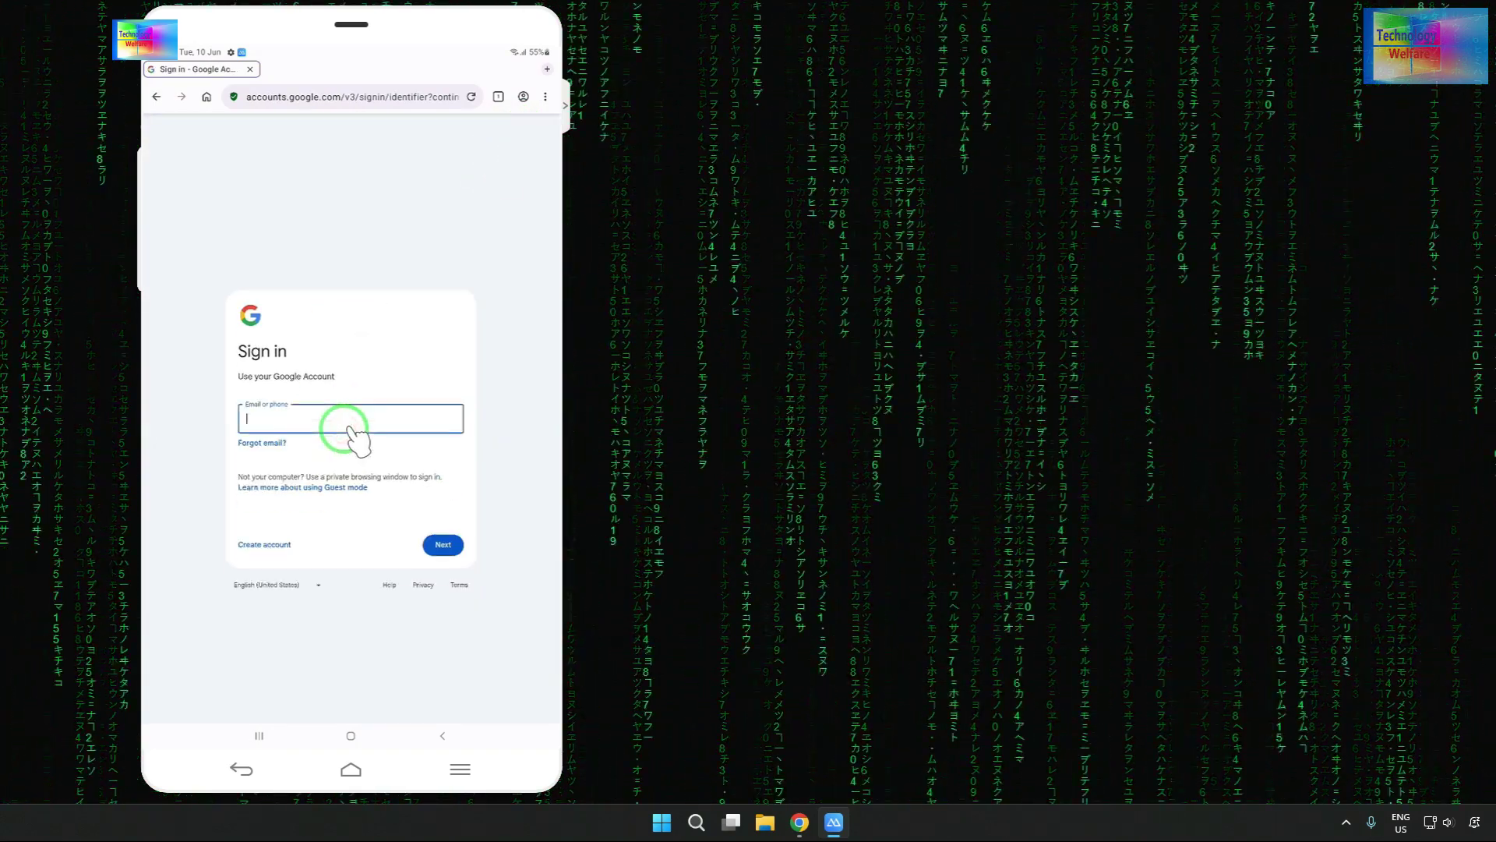
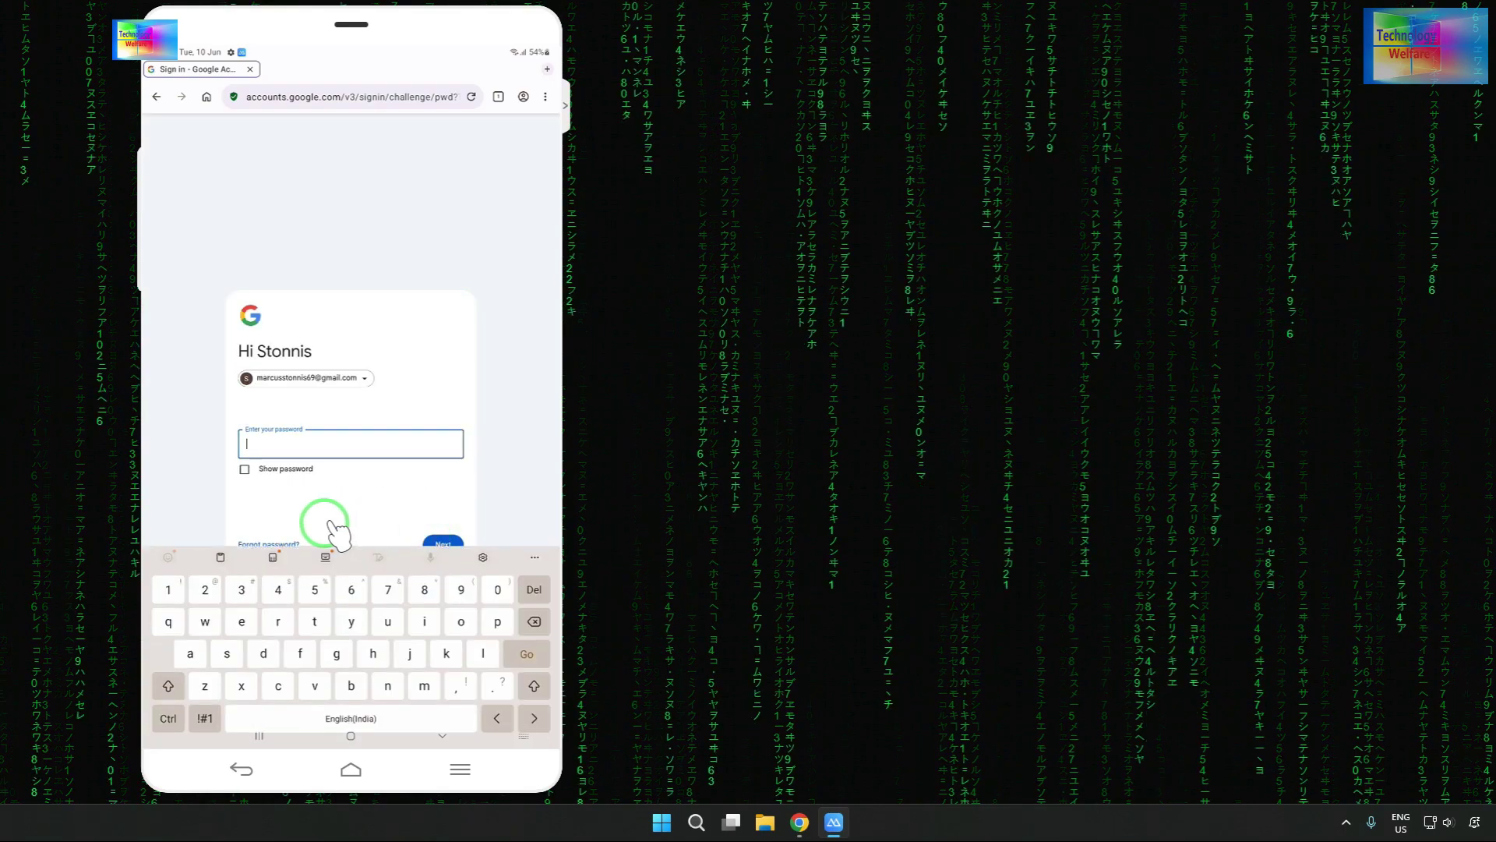
- Enter the account's Gmail address in the Email or phone field, correcting the mistyped start
{"action": "left_click", "coordinate": [294, 499]}
- Go through Forgot password, Try another way and 'I don't have my phone', then return home
{"action": "left_click", "coordinate": [280, 538]}
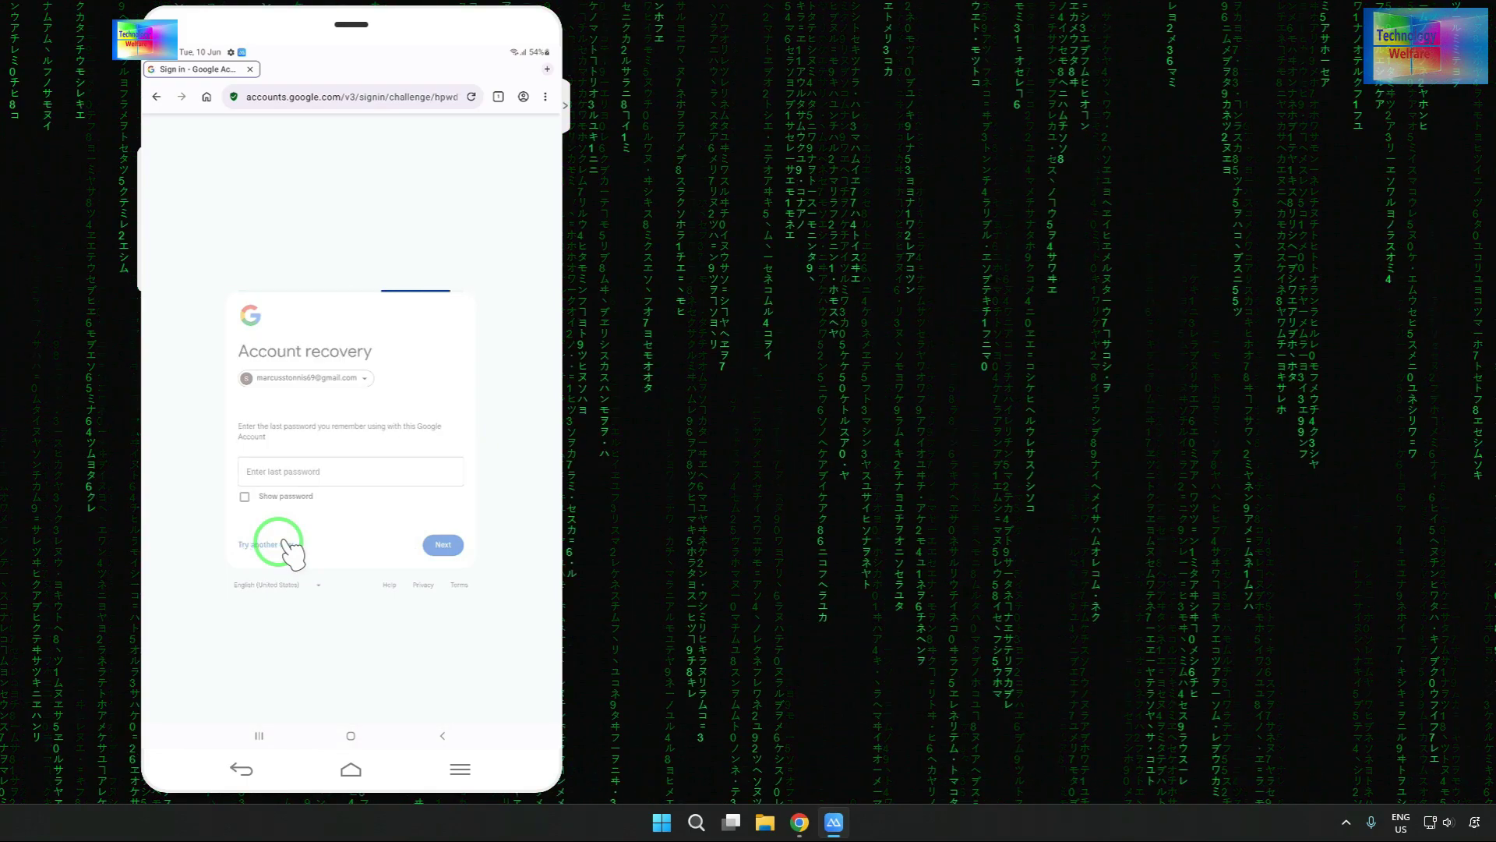
{"action": "left_click", "coordinate": [332, 495]}
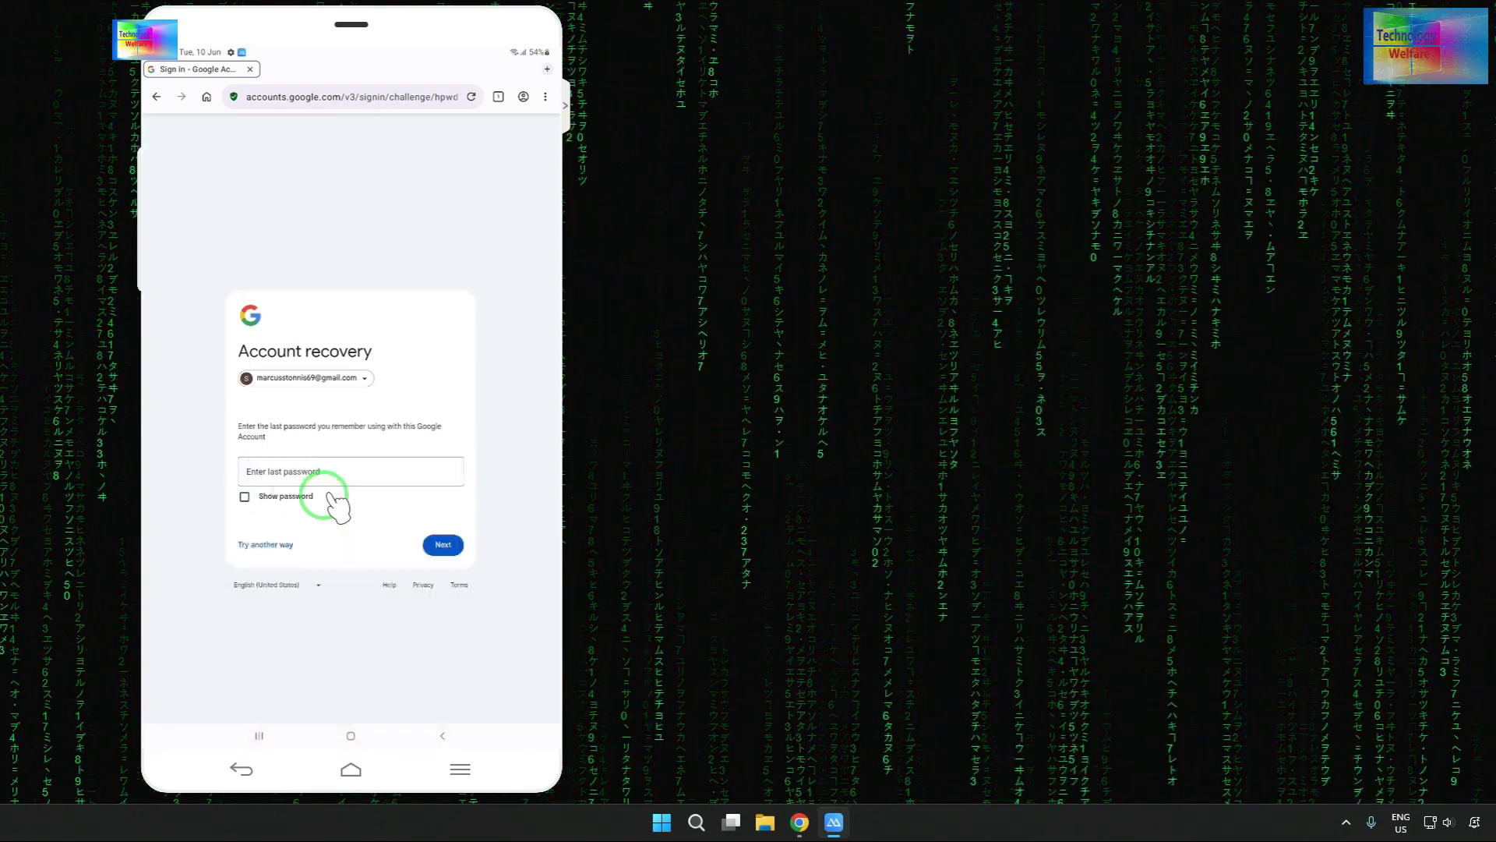
{"action": "left_click", "coordinate": [265, 545]}
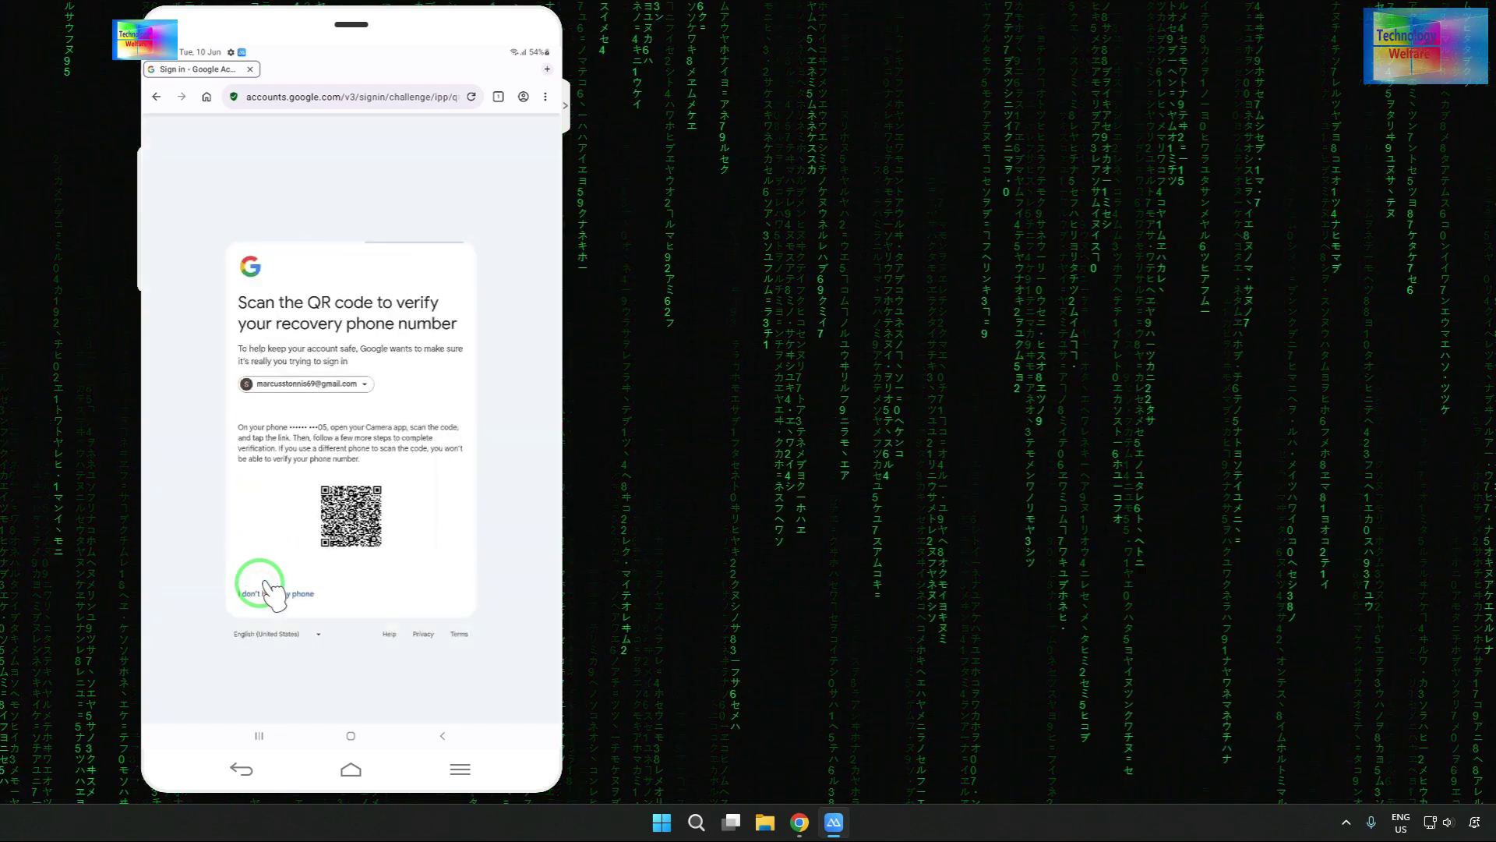
{"action": "left_click", "coordinate": [278, 595]}
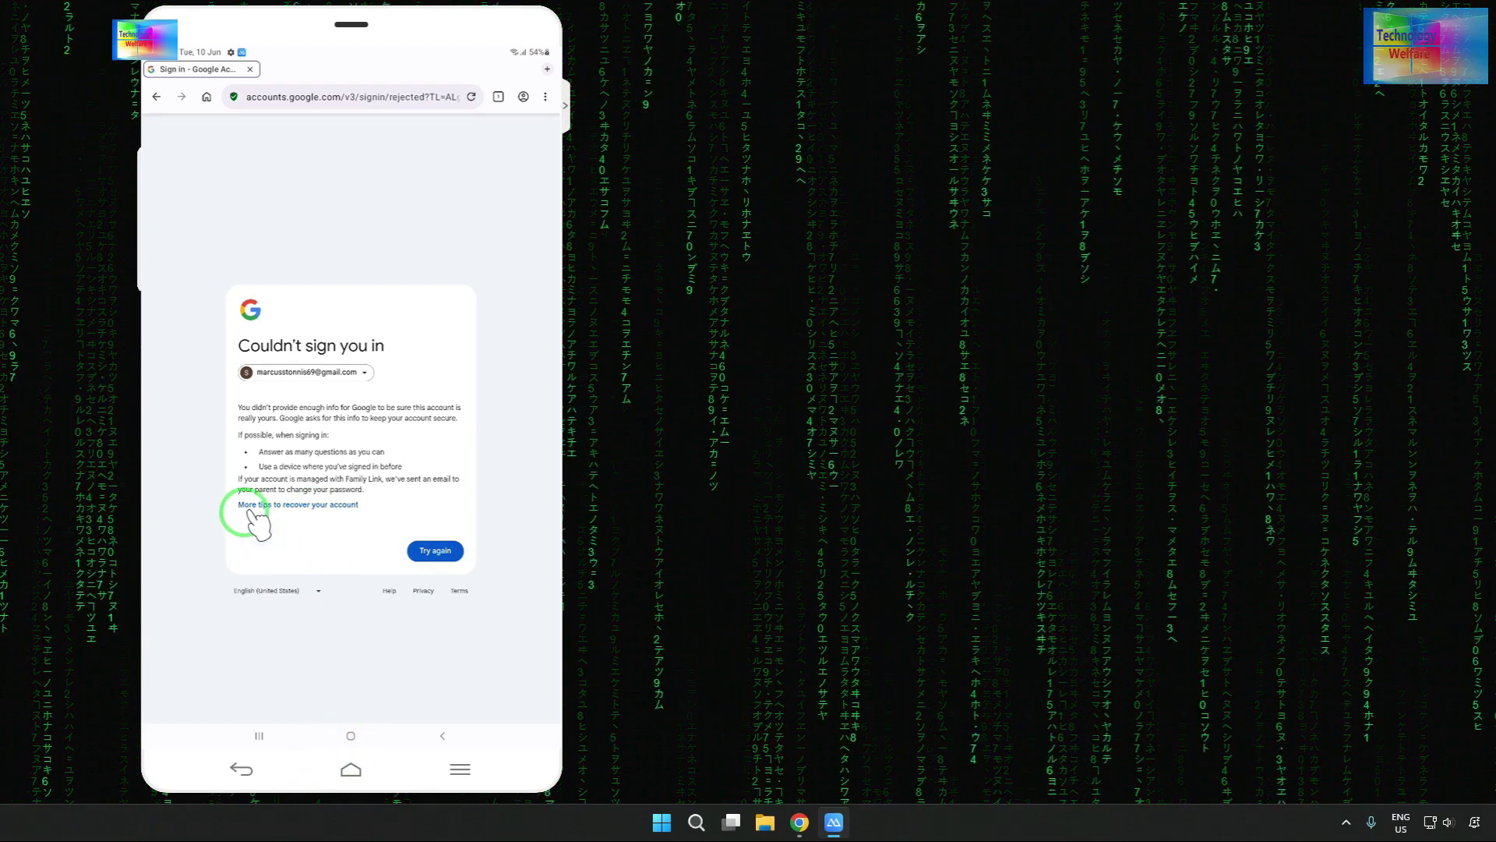
{"action": "left_click", "coordinate": [347, 737]}
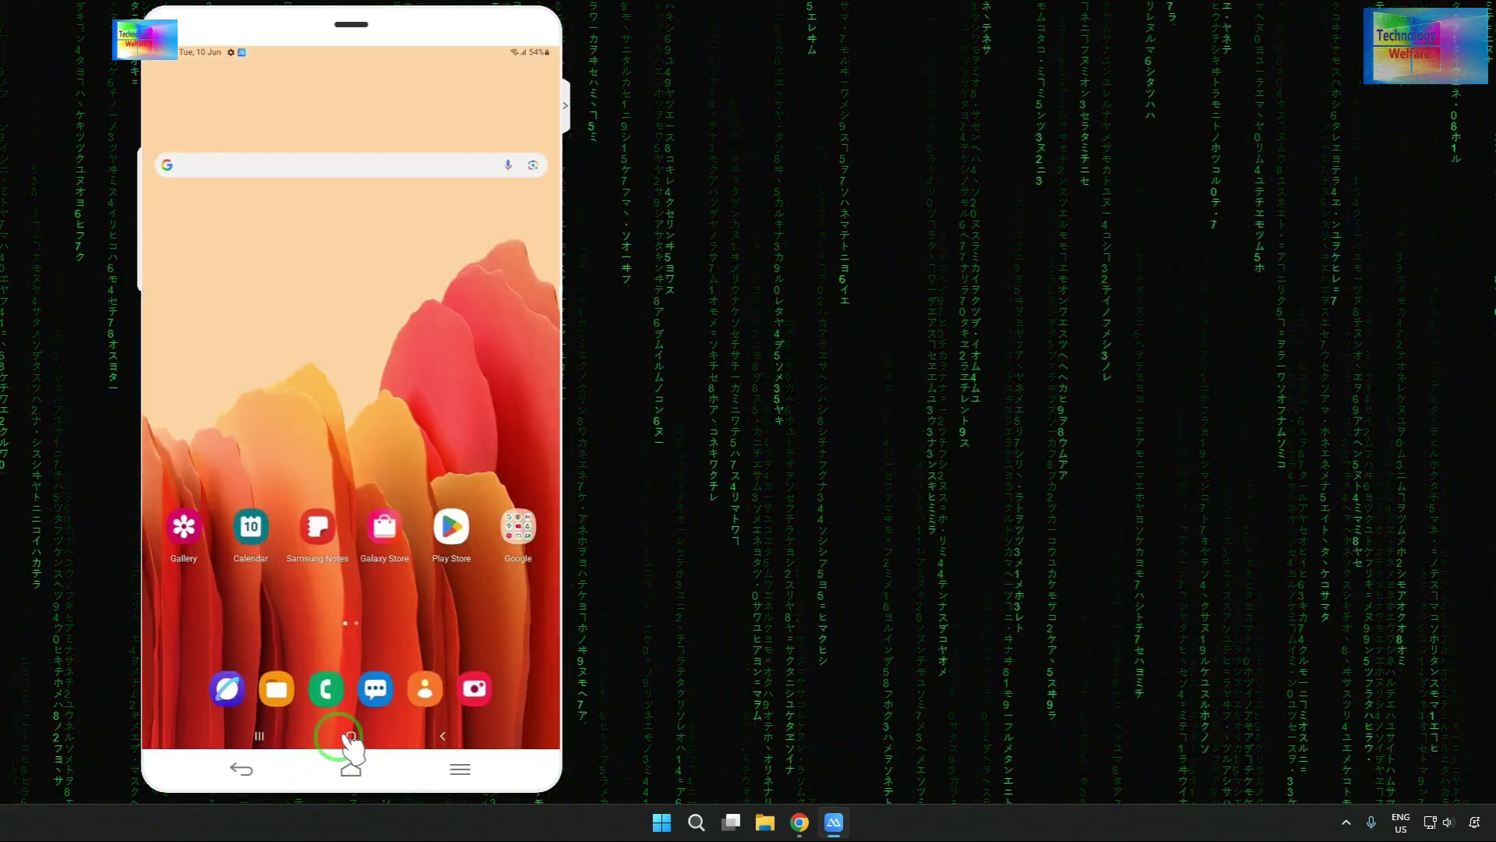
- From Settings > Google, open the Google services Help and its 'Can't sign in' article
{"action": "scroll", "coordinate": [351, 745], "scroll_direction": "down", "scroll_amount": 1}
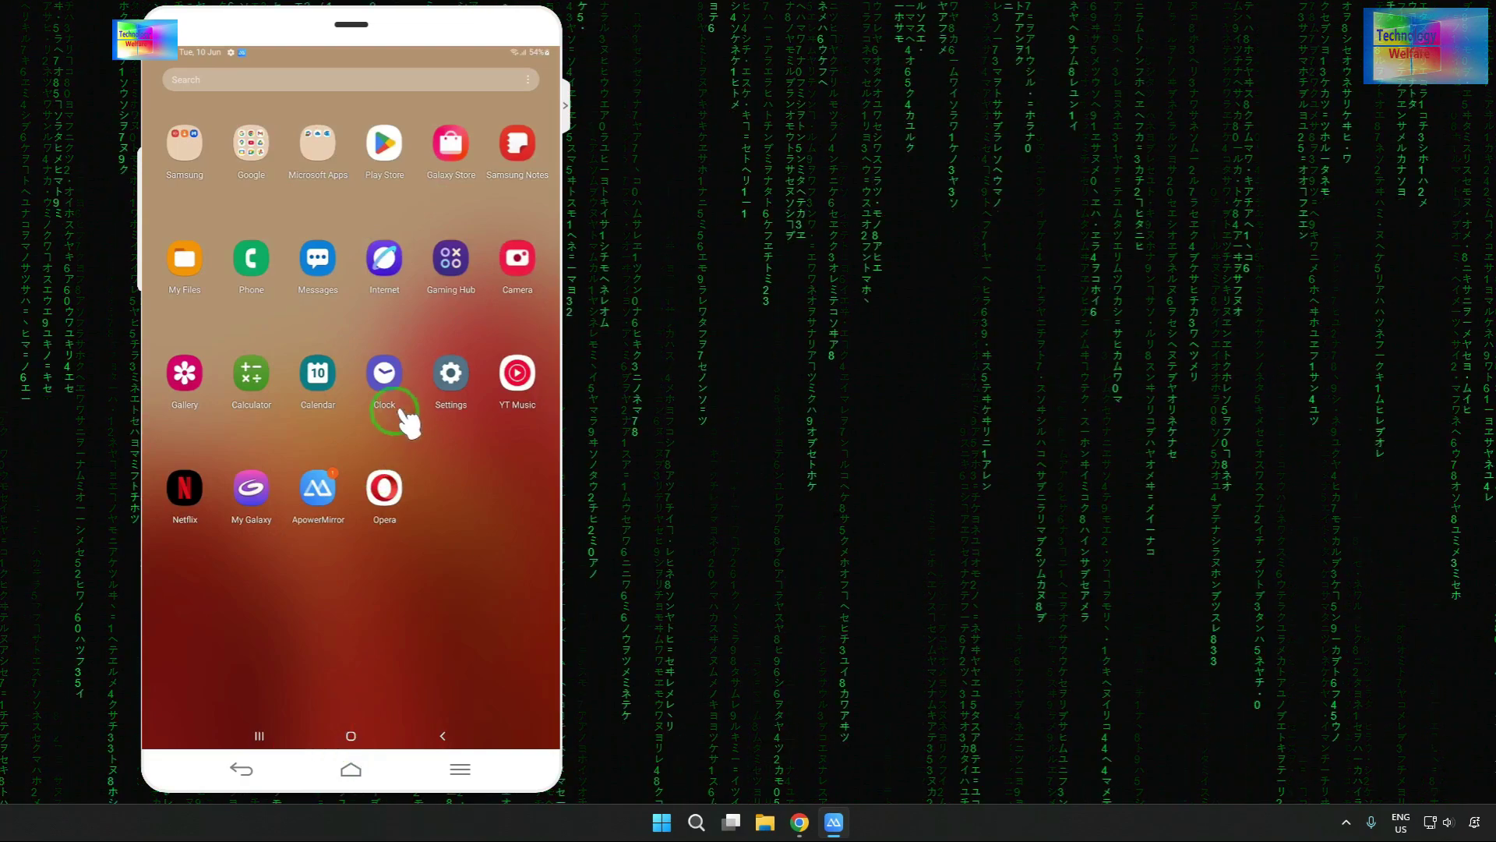
{"action": "left_click", "coordinate": [453, 384]}
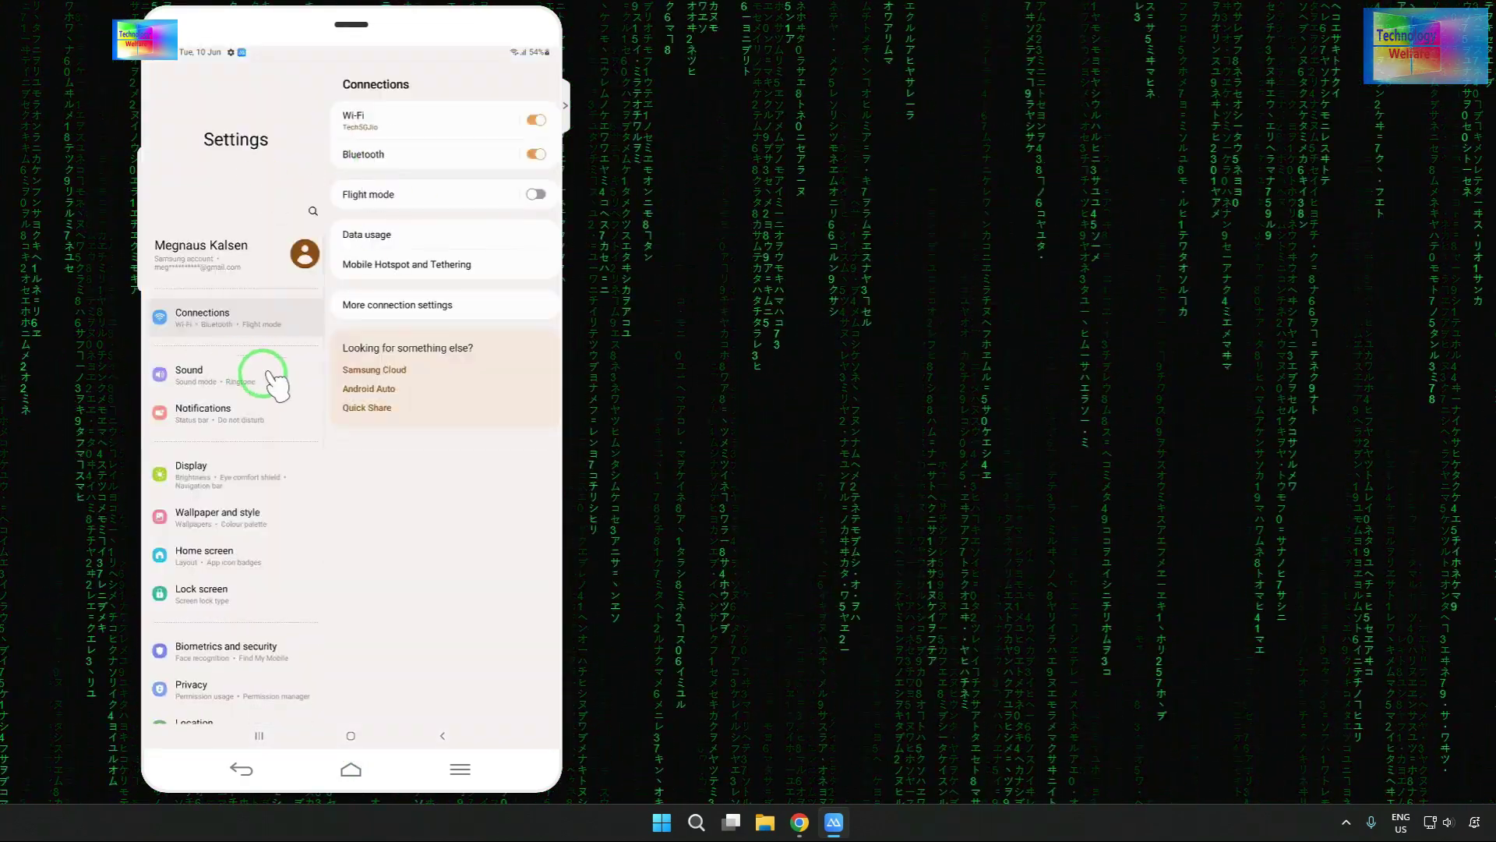
{"action": "scroll", "coordinate": [226, 553], "scroll_direction": "down", "scroll_amount": 4}
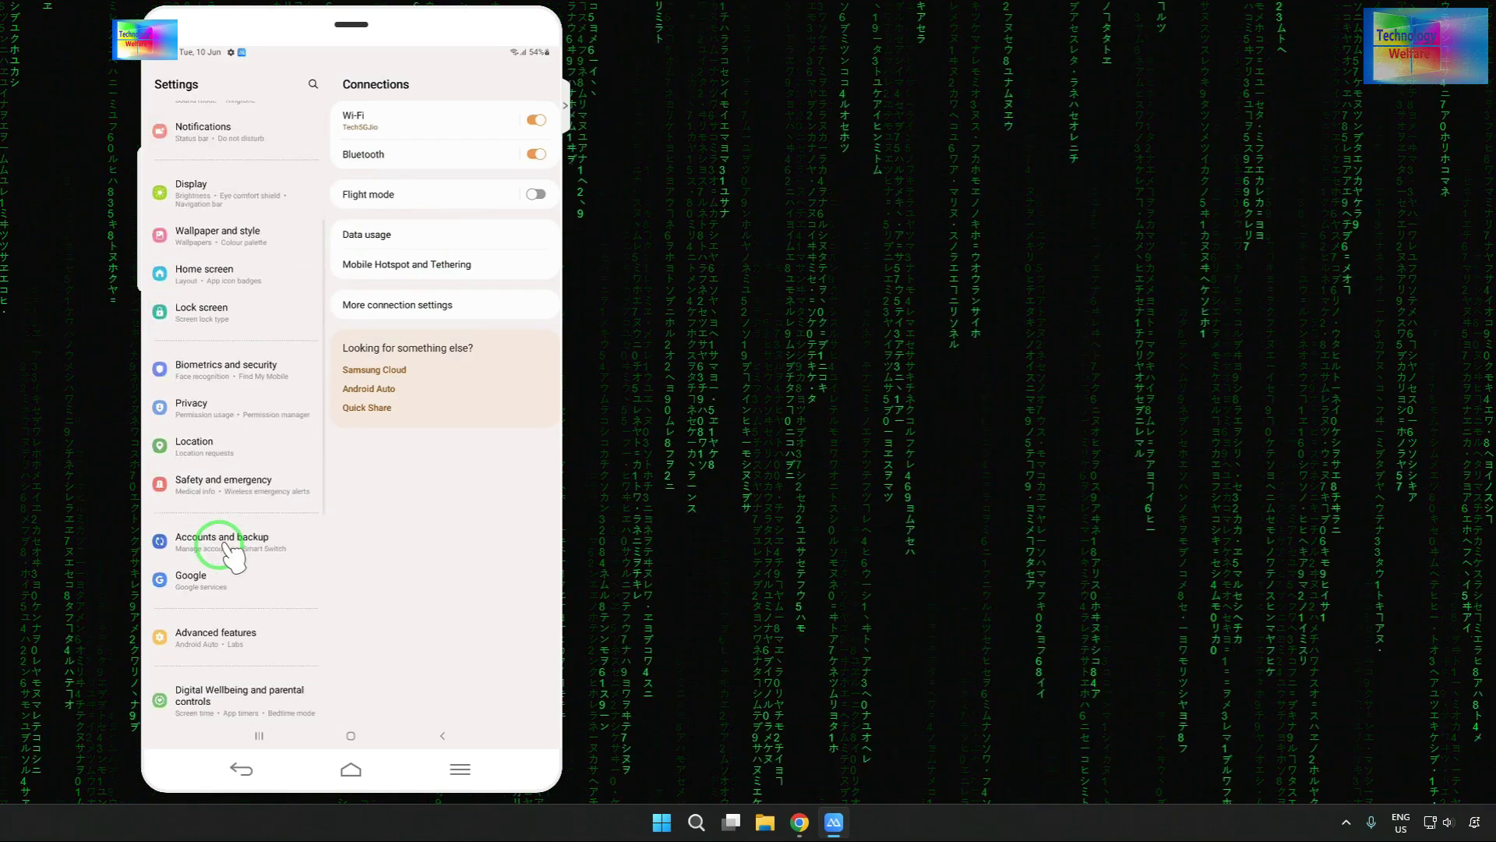
{"action": "left_click", "coordinate": [193, 580]}
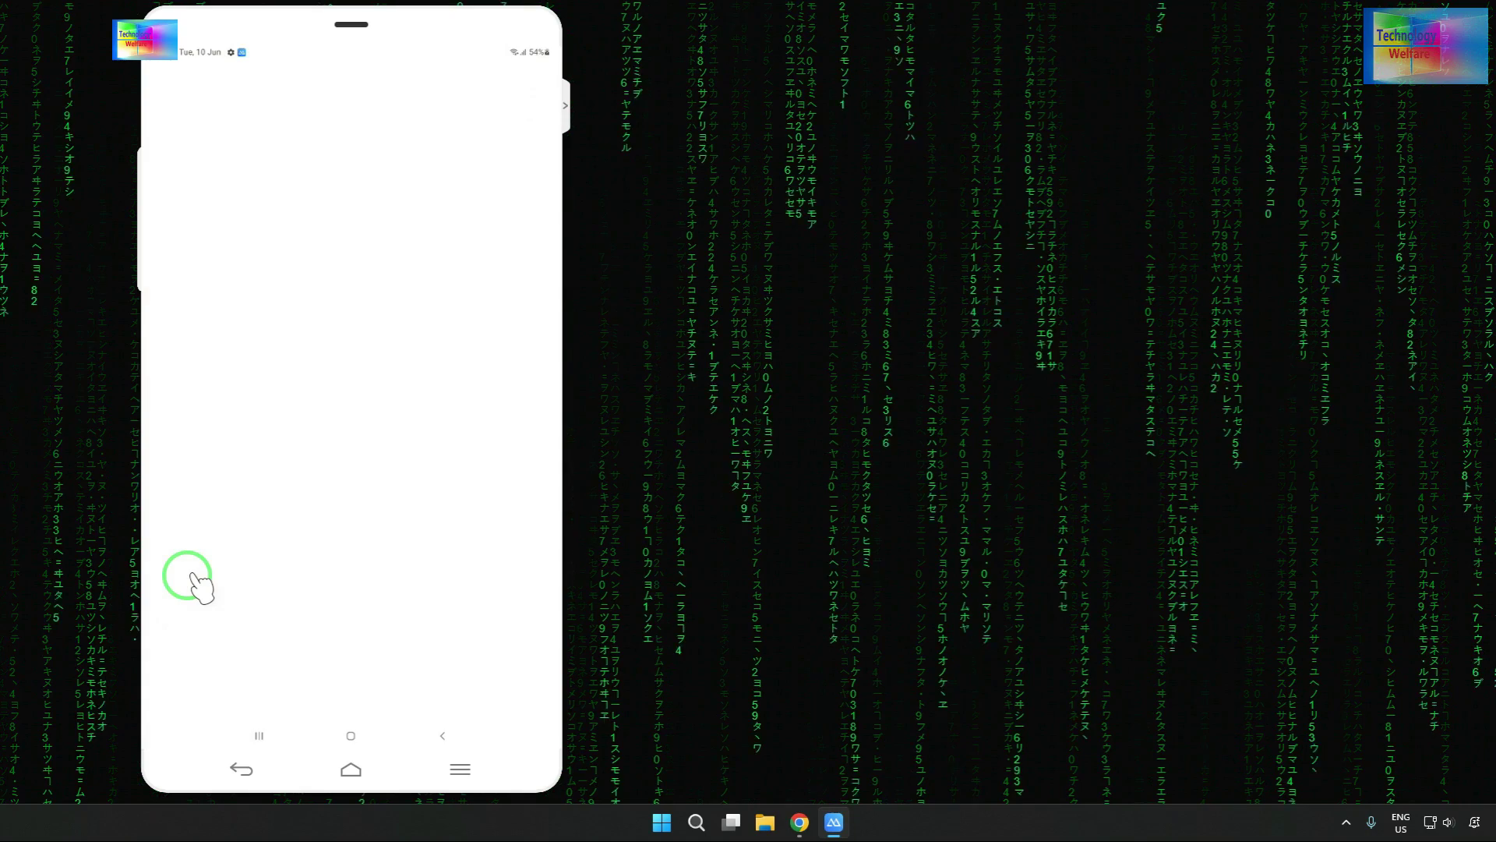
{"action": "left_click", "coordinate": [546, 74]}
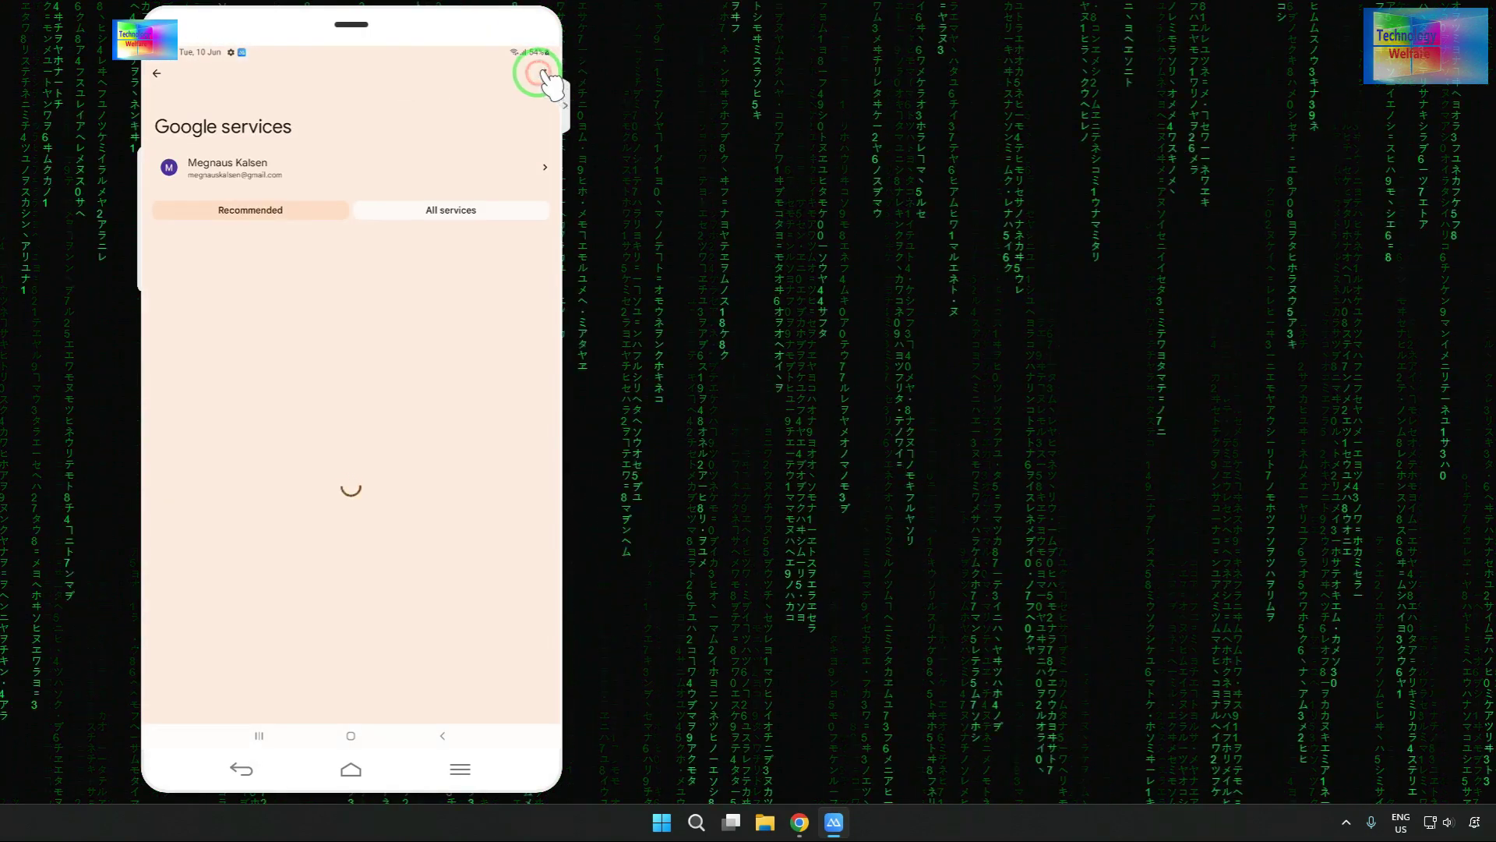
{"action": "left_click", "coordinate": [473, 125]}
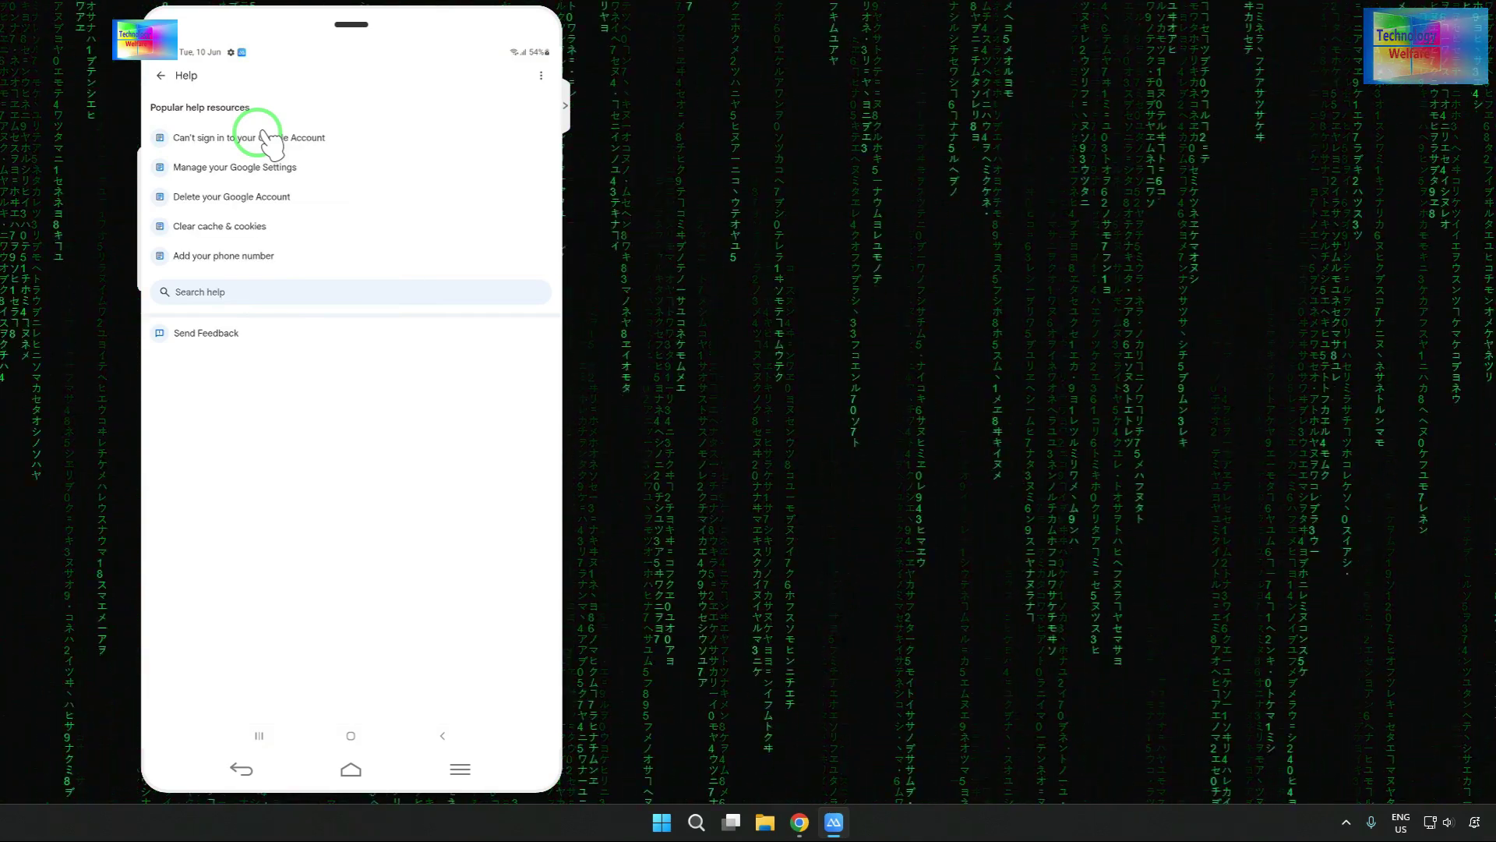
{"action": "left_click", "coordinate": [265, 134]}
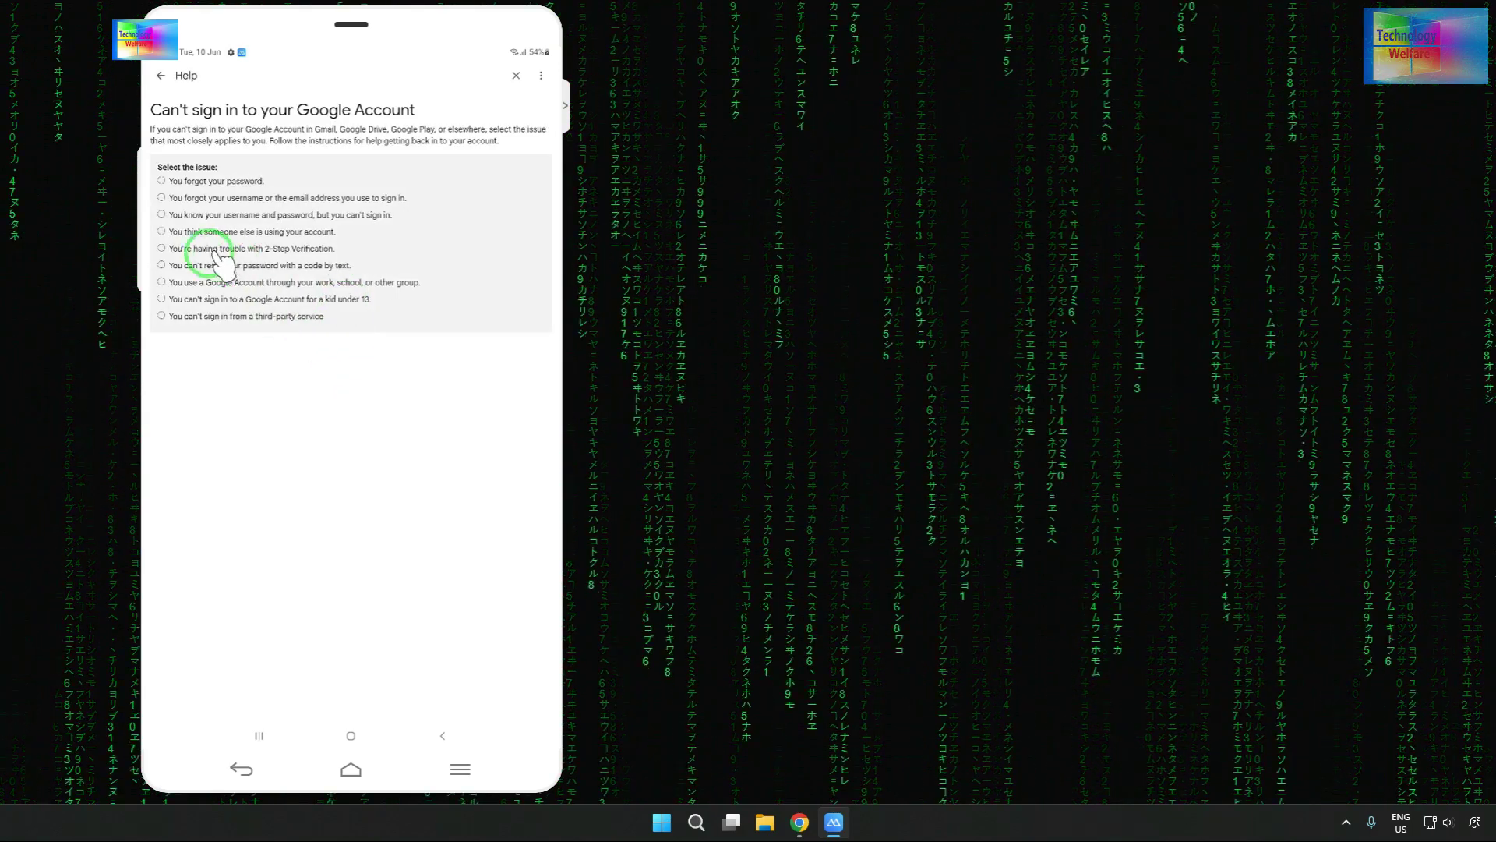
- Follow 'someone else is using your account' to the secure-account guide, then open 'These tips'
{"action": "left_click", "coordinate": [230, 229]}
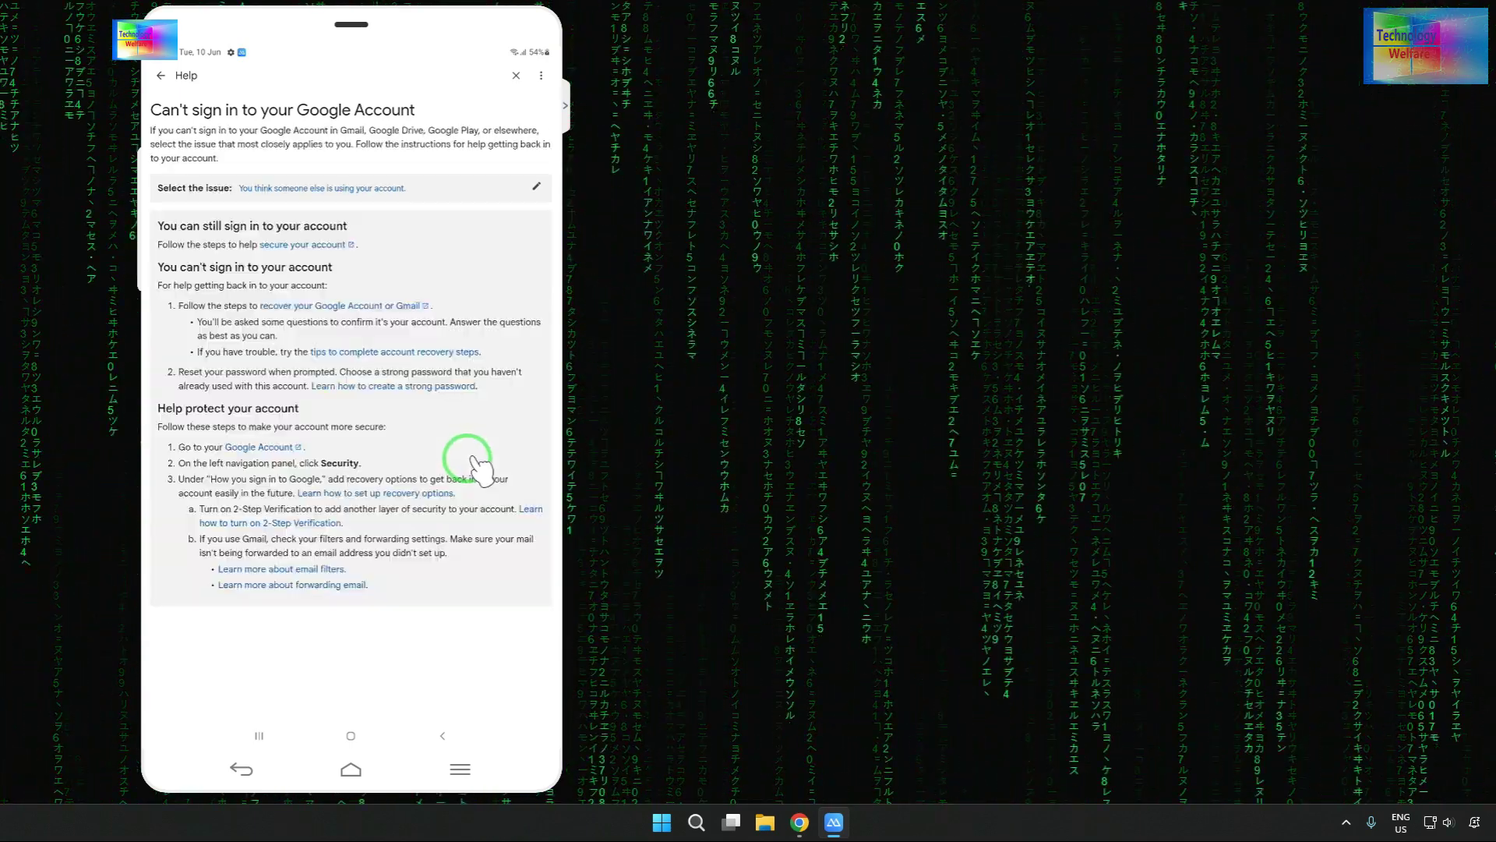
{"action": "left_click", "coordinate": [314, 242]}
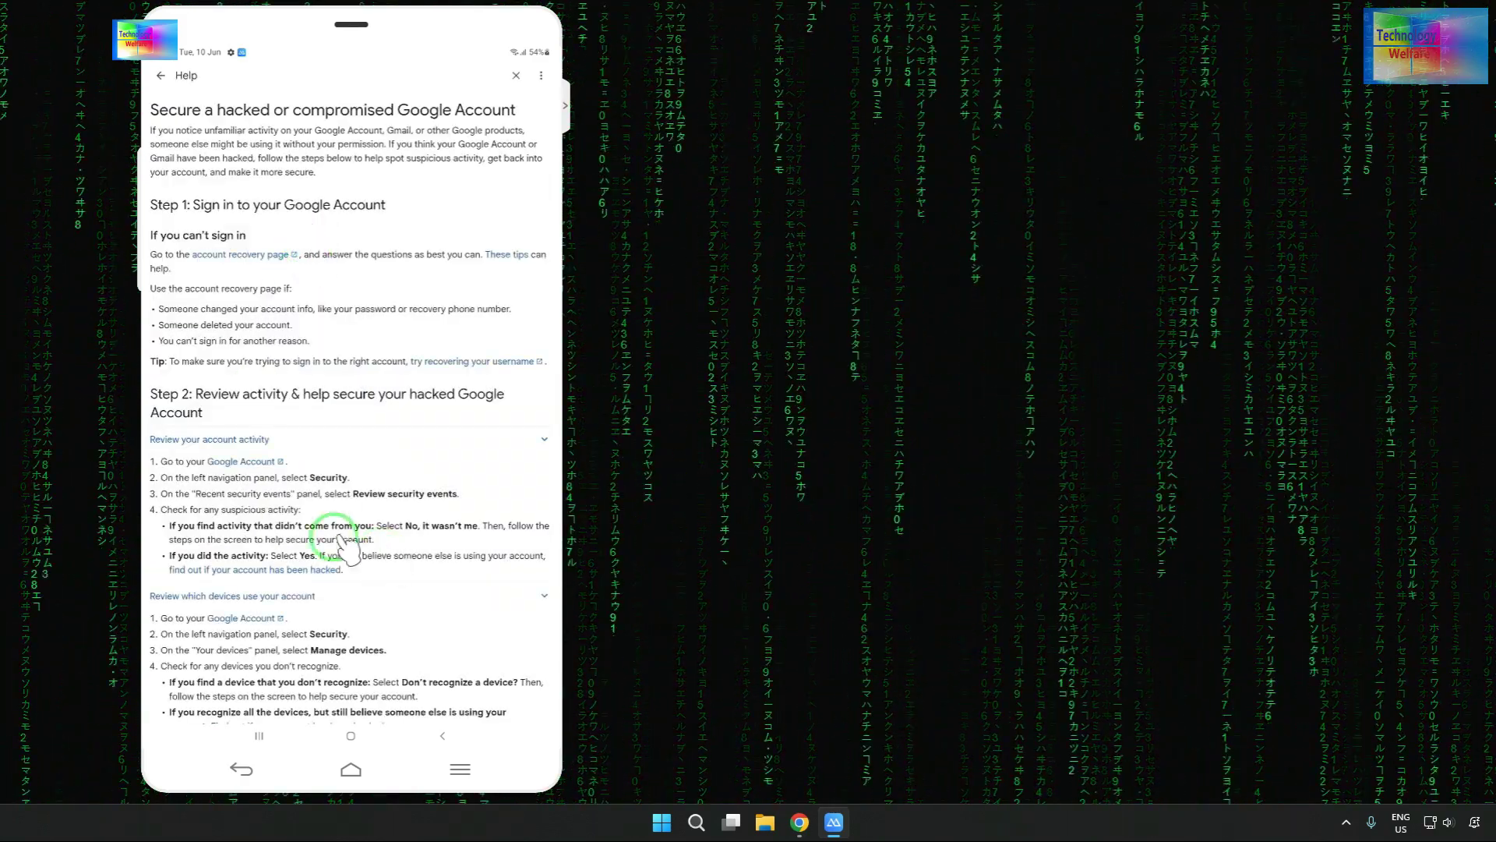
{"action": "left_click", "coordinate": [234, 438]}
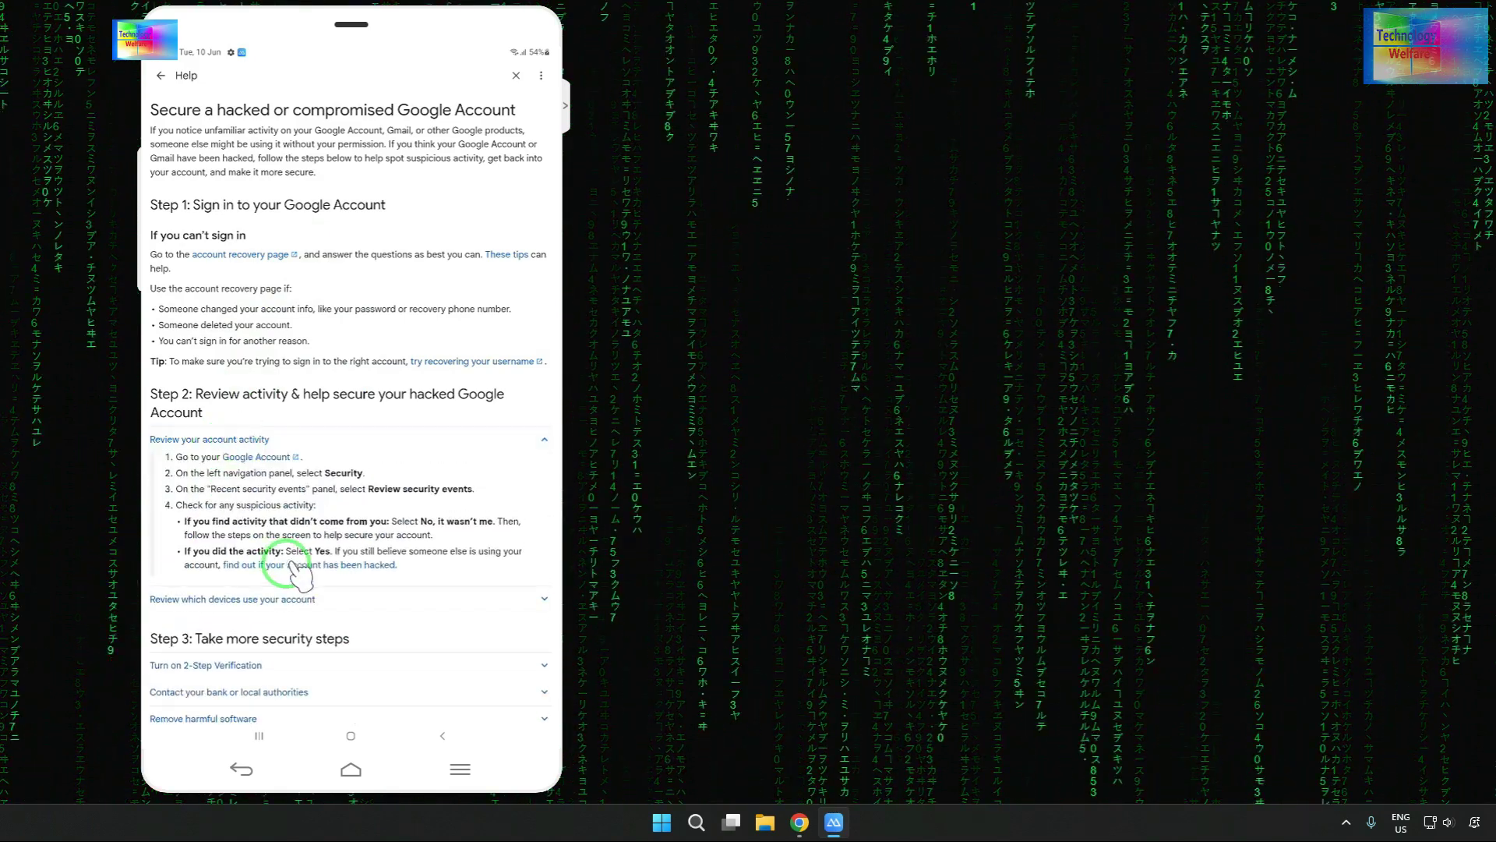
{"action": "left_click", "coordinate": [293, 563]}
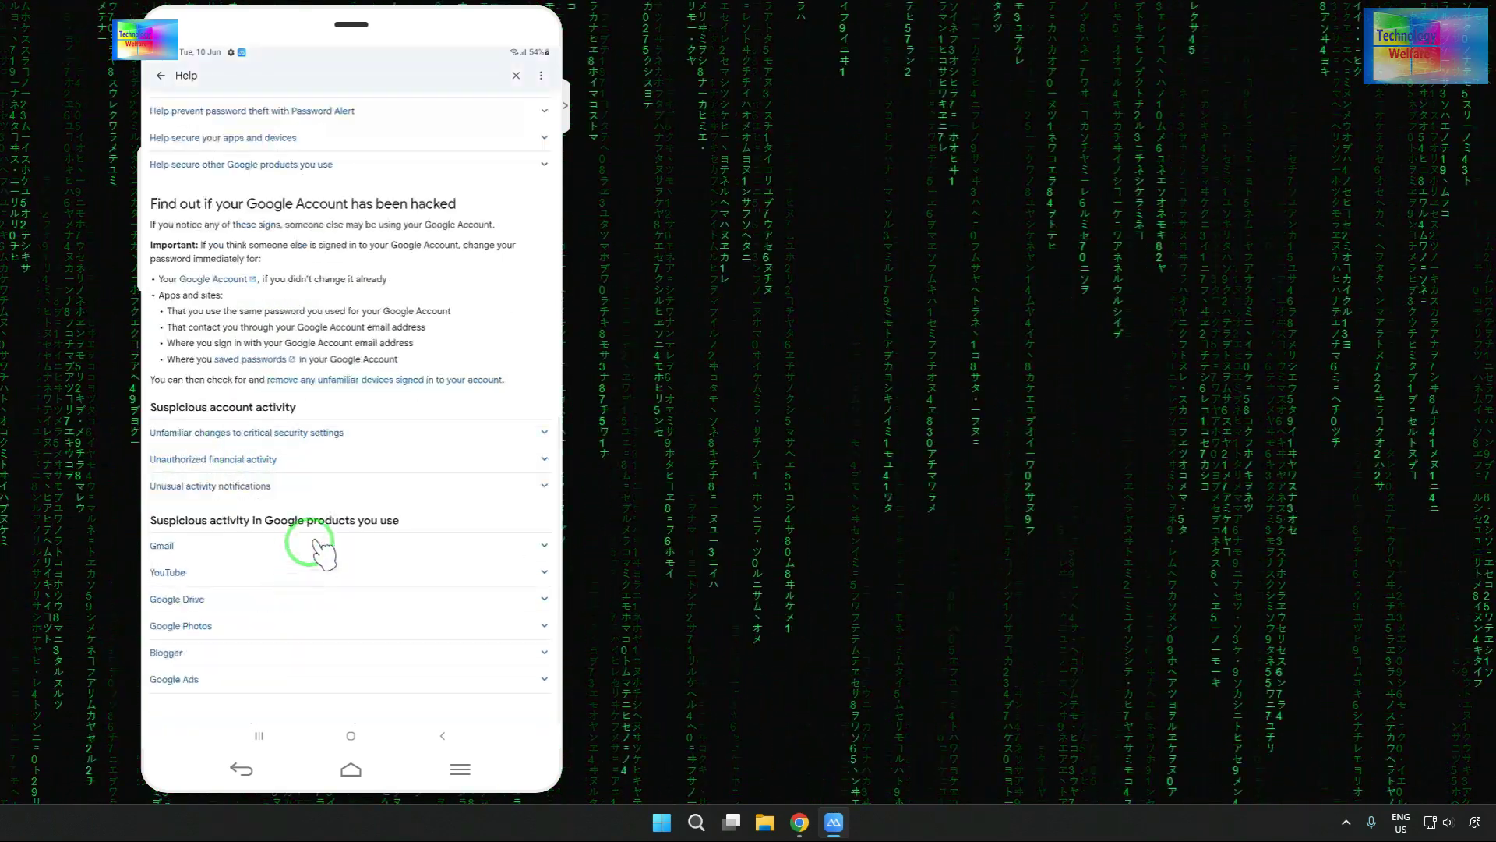
{"action": "scroll", "coordinate": [312, 429], "scroll_direction": "up", "scroll_amount": 10}
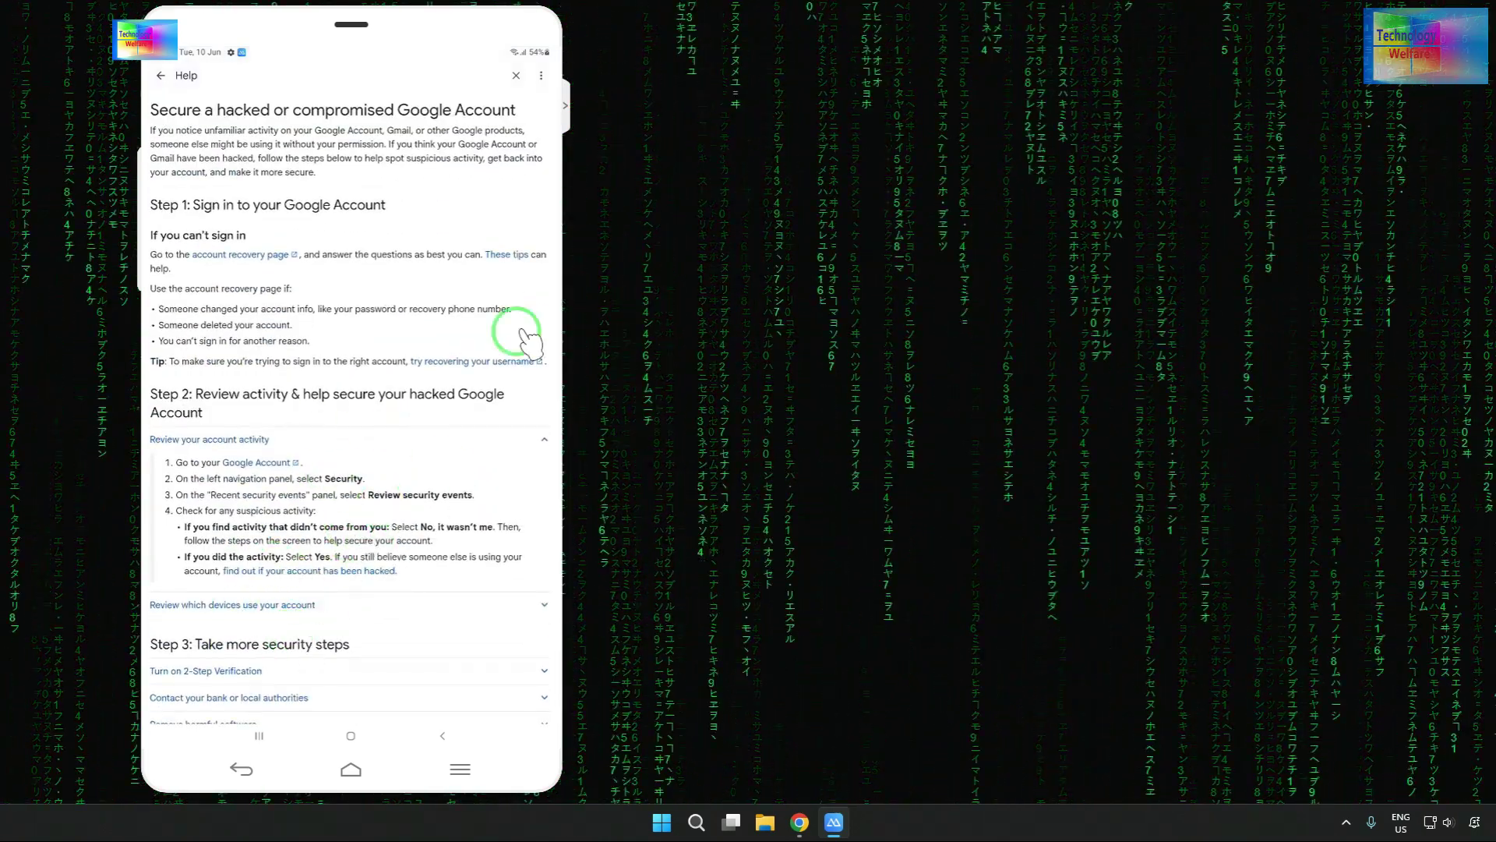
{"action": "left_click", "coordinate": [503, 251]}
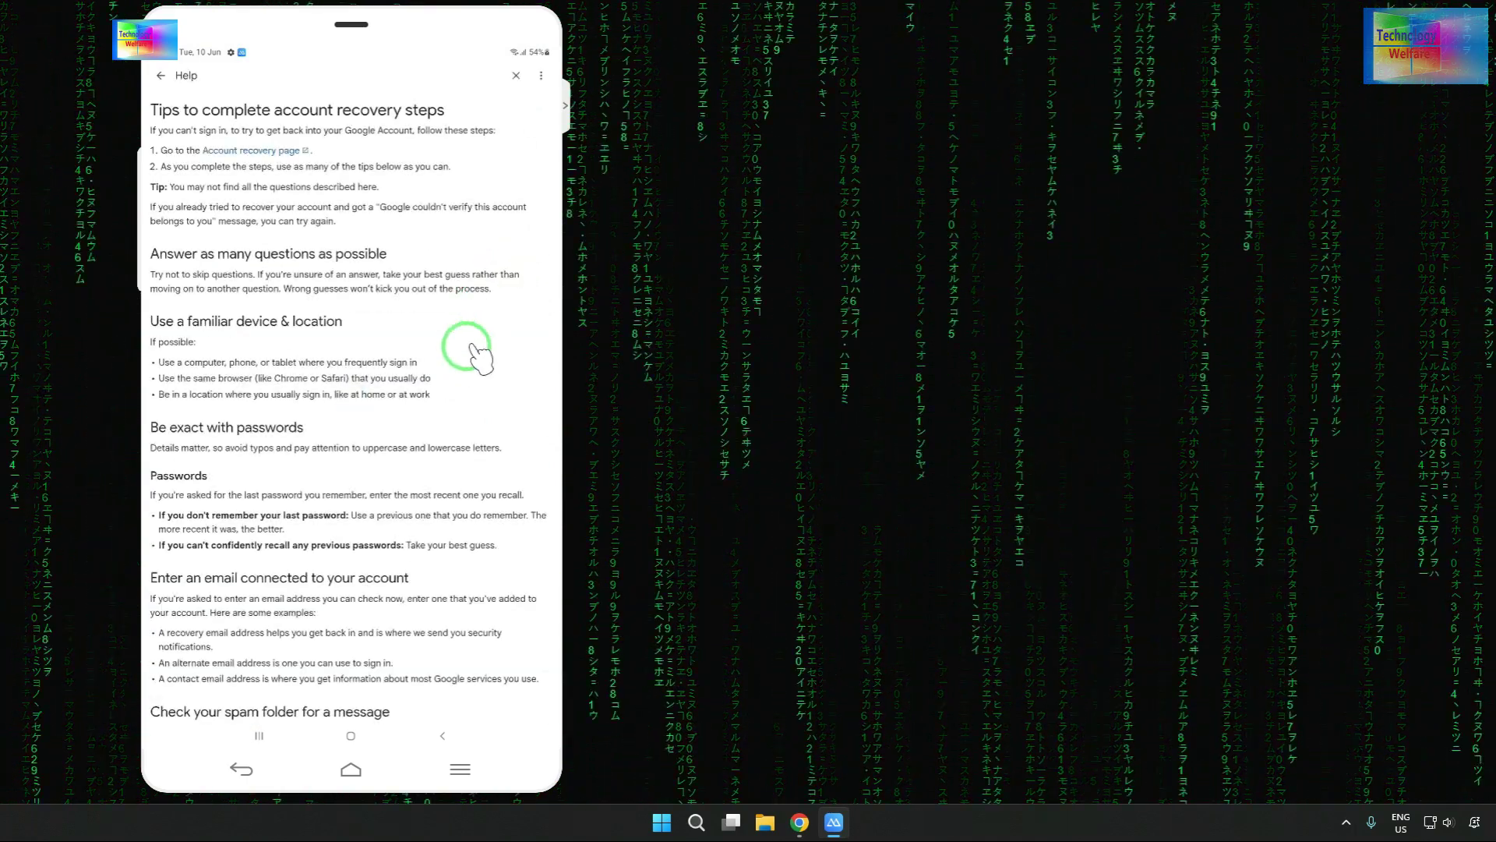
{"action": "scroll", "coordinate": [304, 553], "scroll_direction": "down", "scroll_amount": 3}
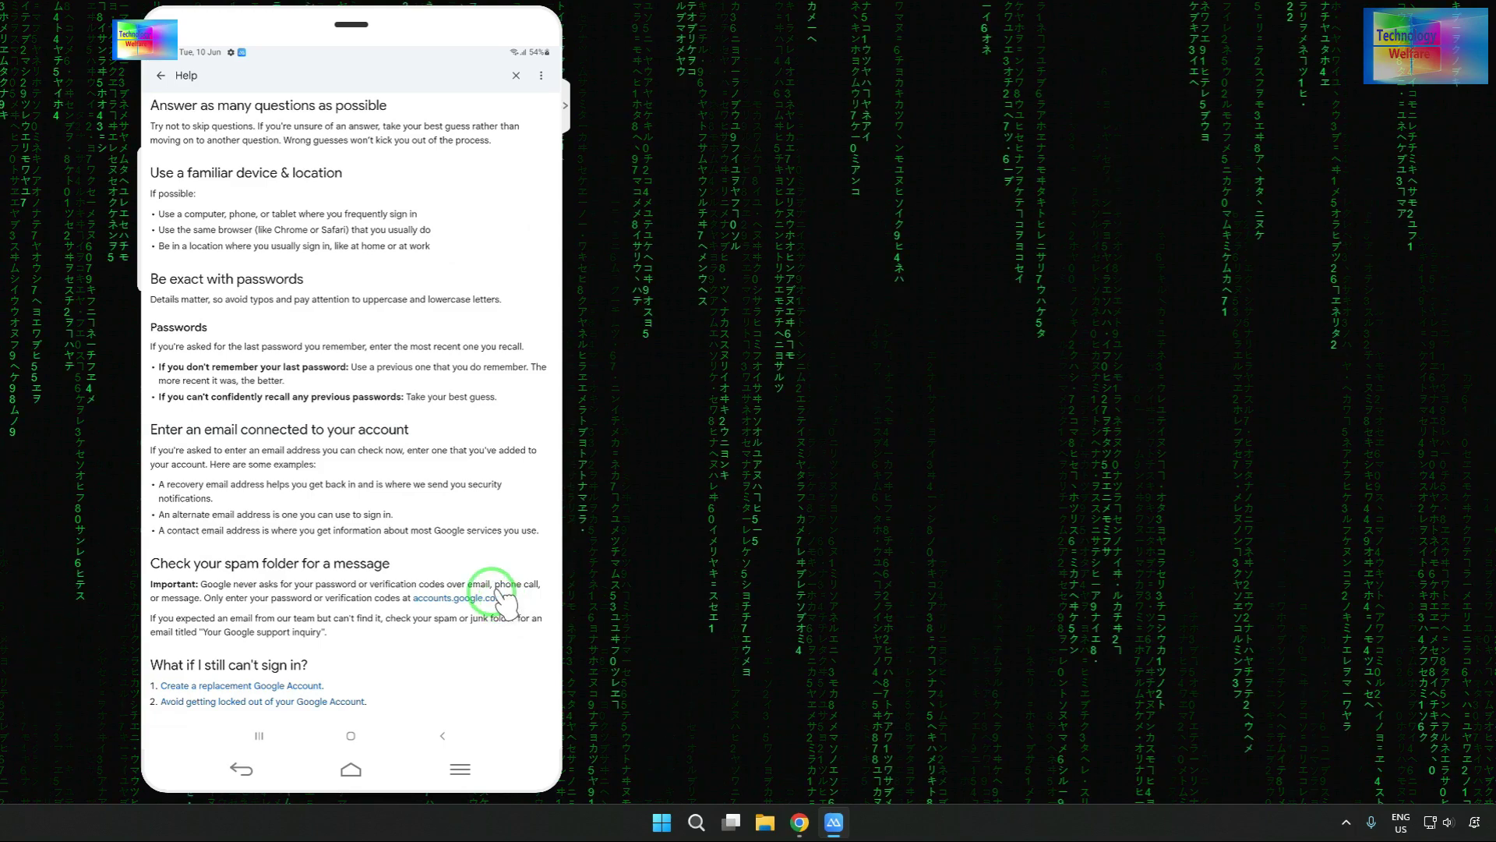
{"action": "scroll", "coordinate": [467, 499], "scroll_direction": "up", "scroll_amount": 3}
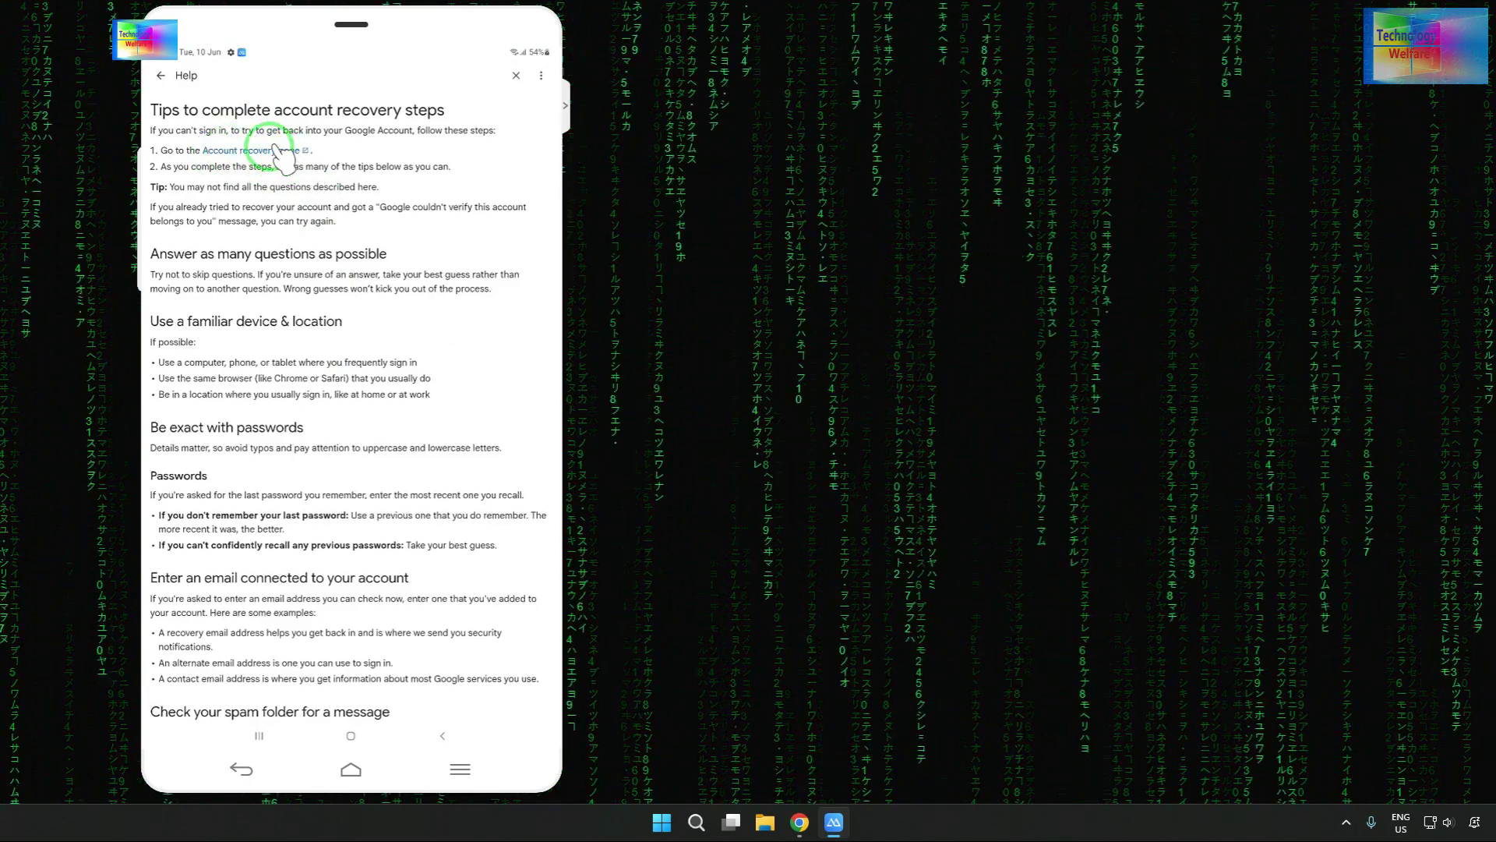
- Submit the account's e-mail on the Account recovery page via autofill and decline saving the password
{"action": "left_click", "coordinate": [270, 148]}
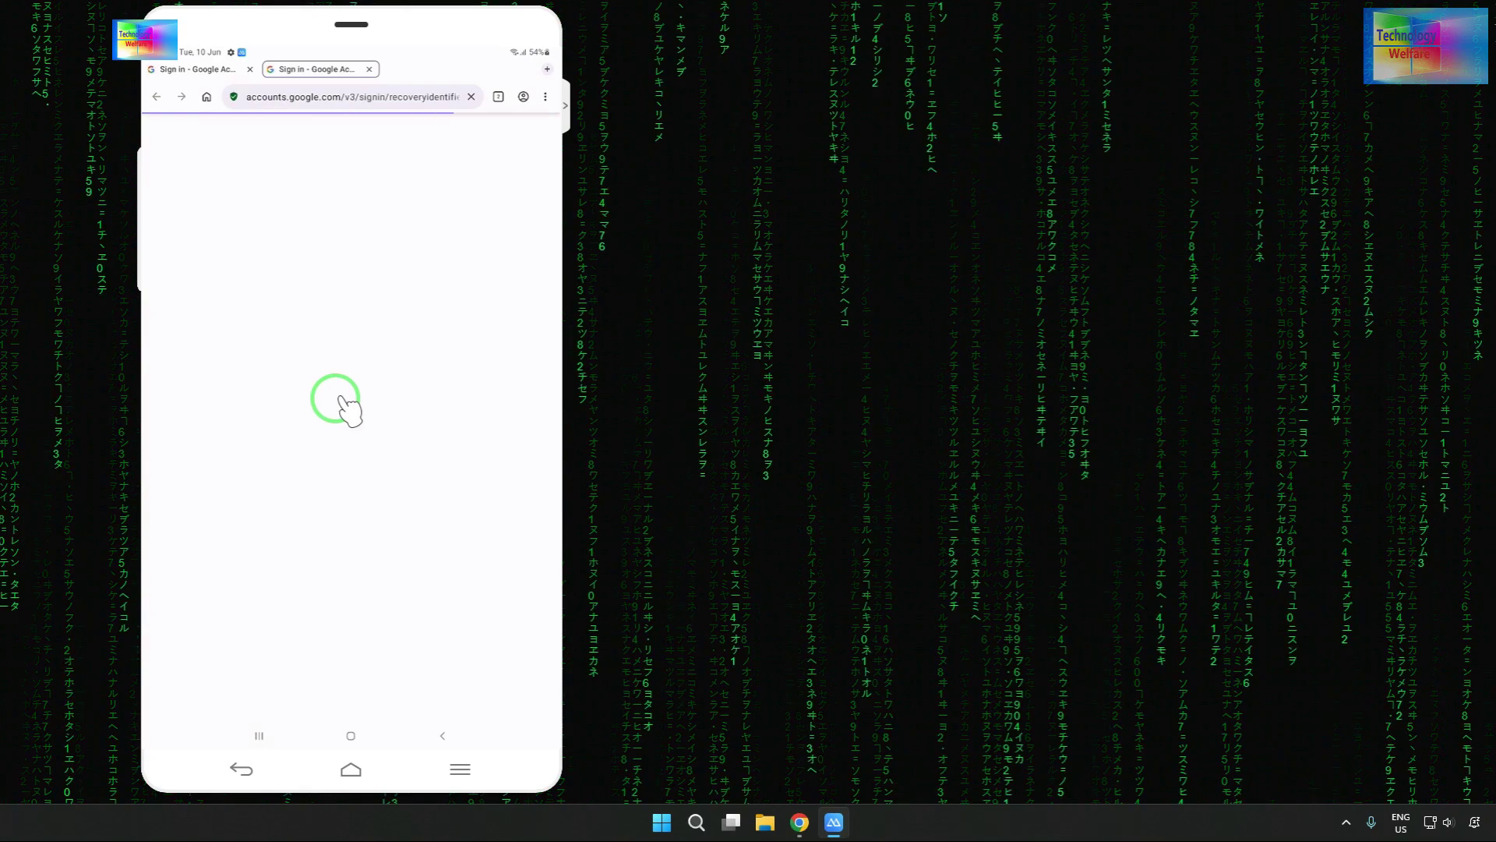
{"action": "left_click", "coordinate": [294, 407]}
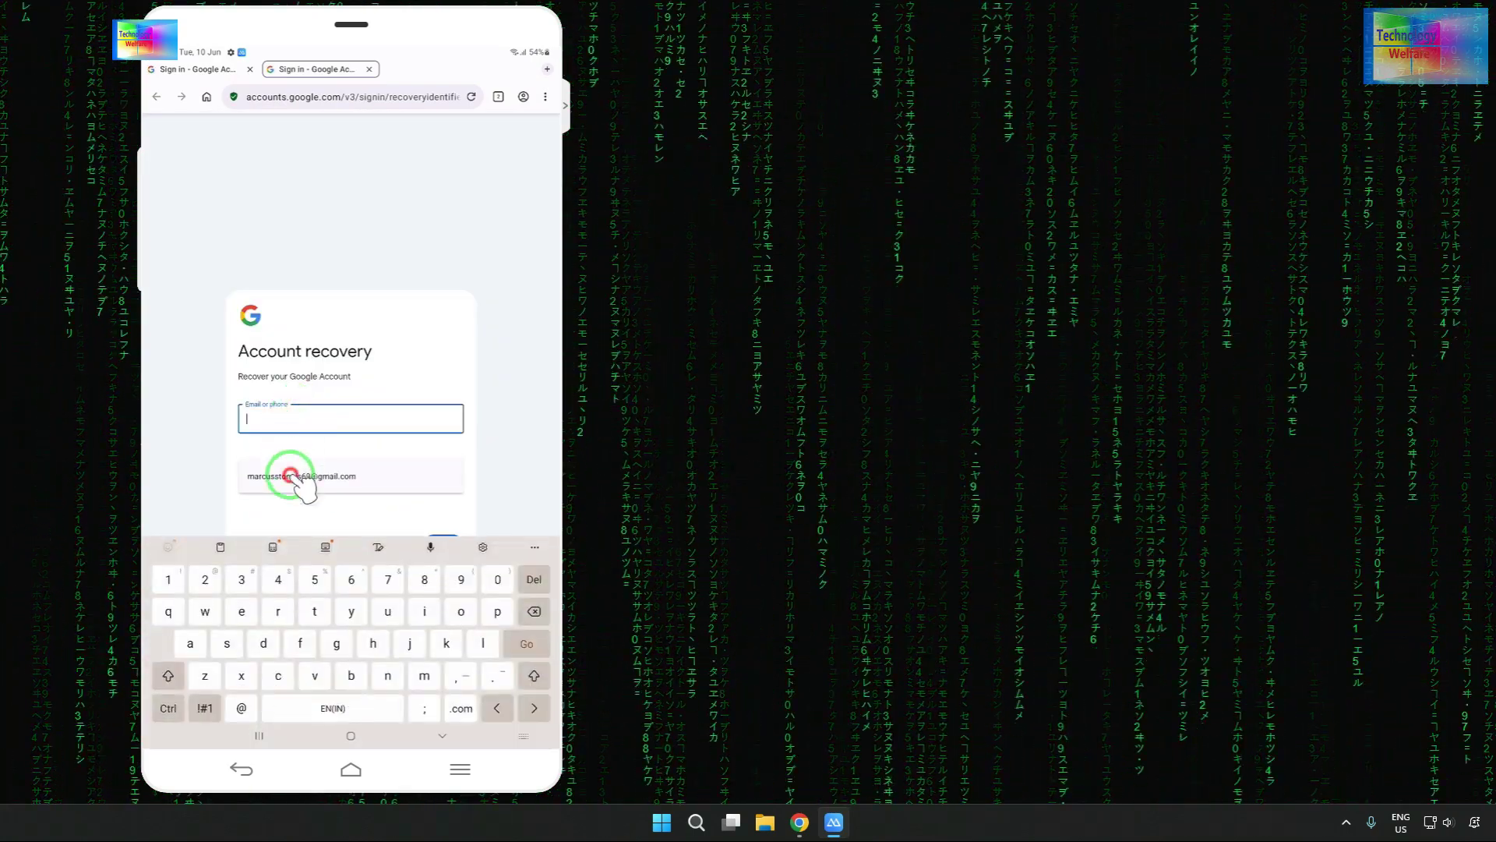
{"action": "left_click", "coordinate": [306, 475]}
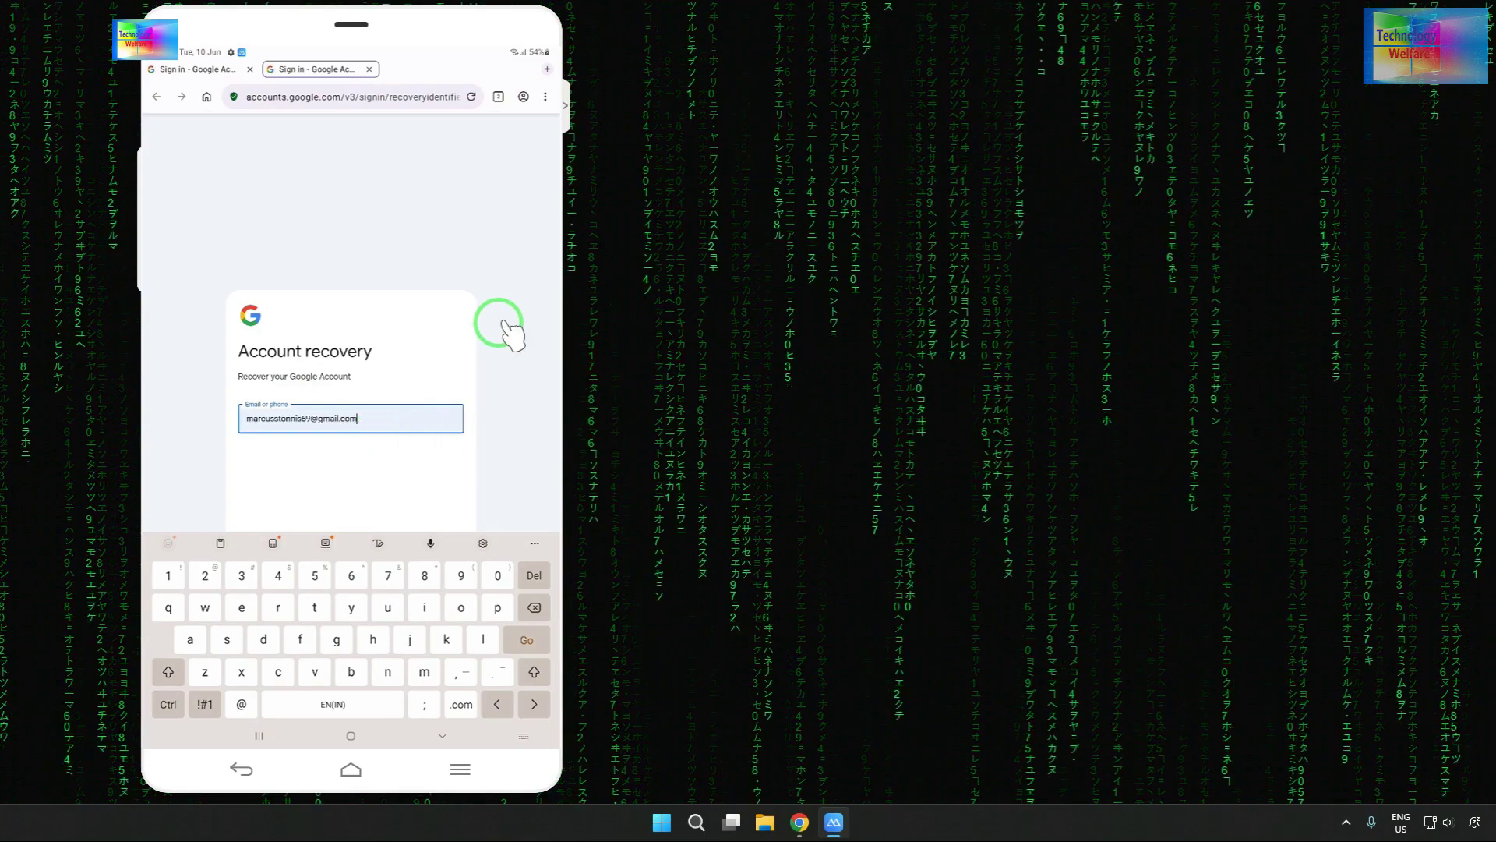
{"action": "left_click", "coordinate": [499, 323]}
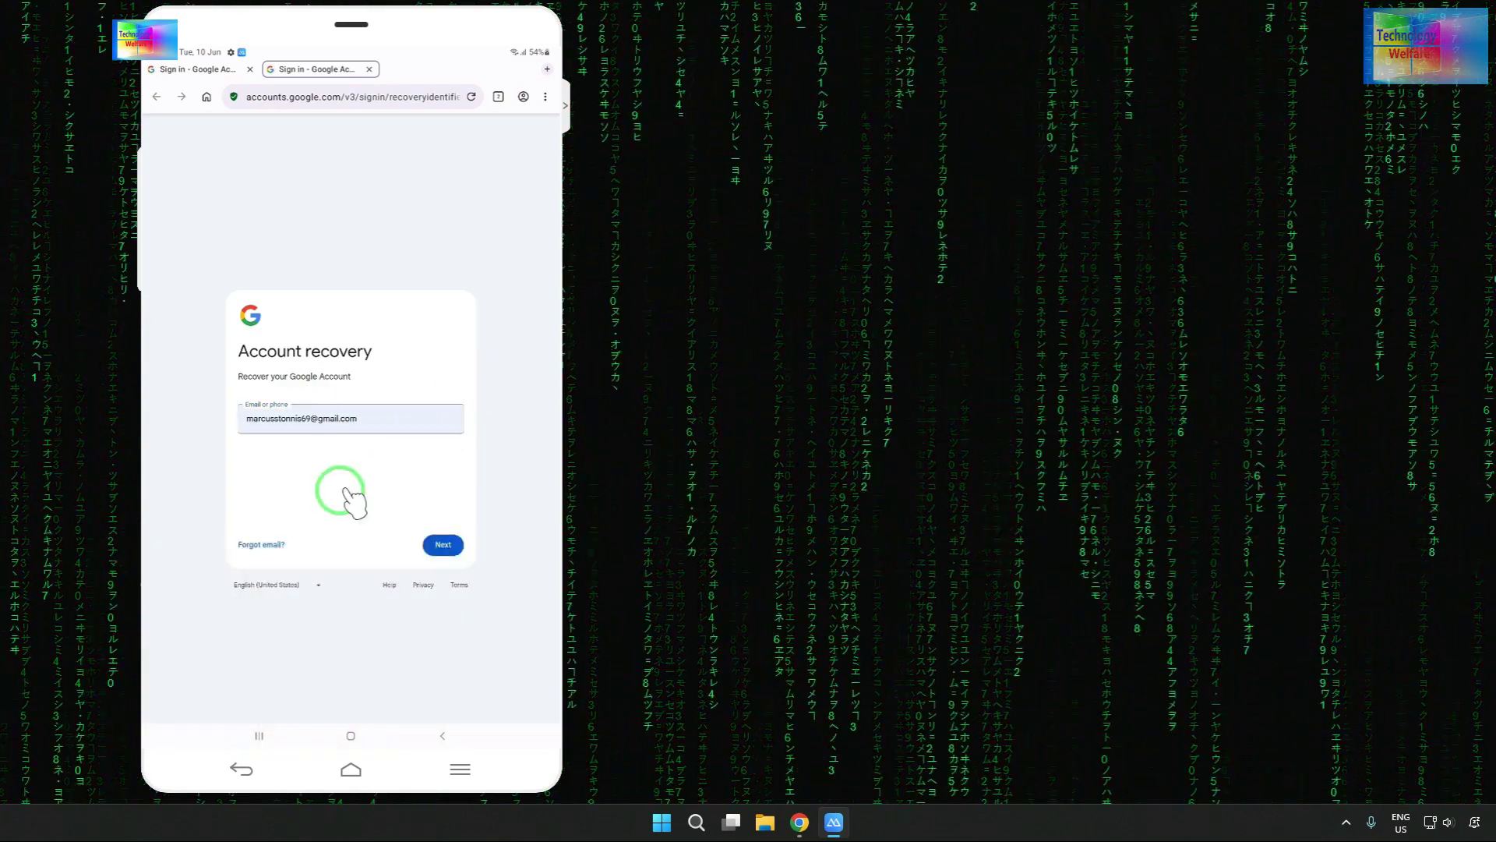
{"action": "left_click", "coordinate": [446, 546]}
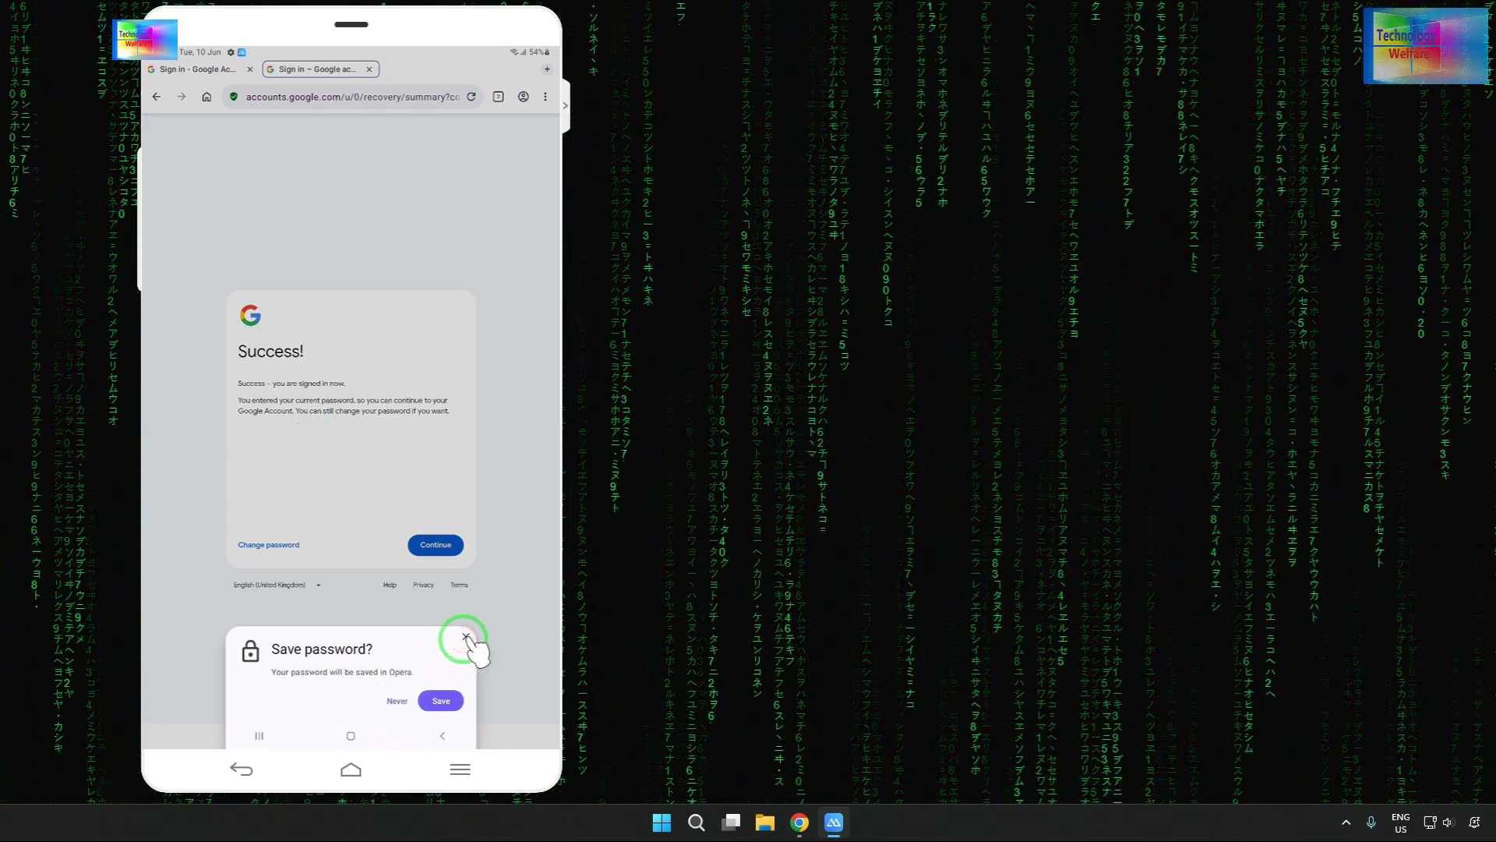
{"action": "left_click", "coordinate": [466, 638]}
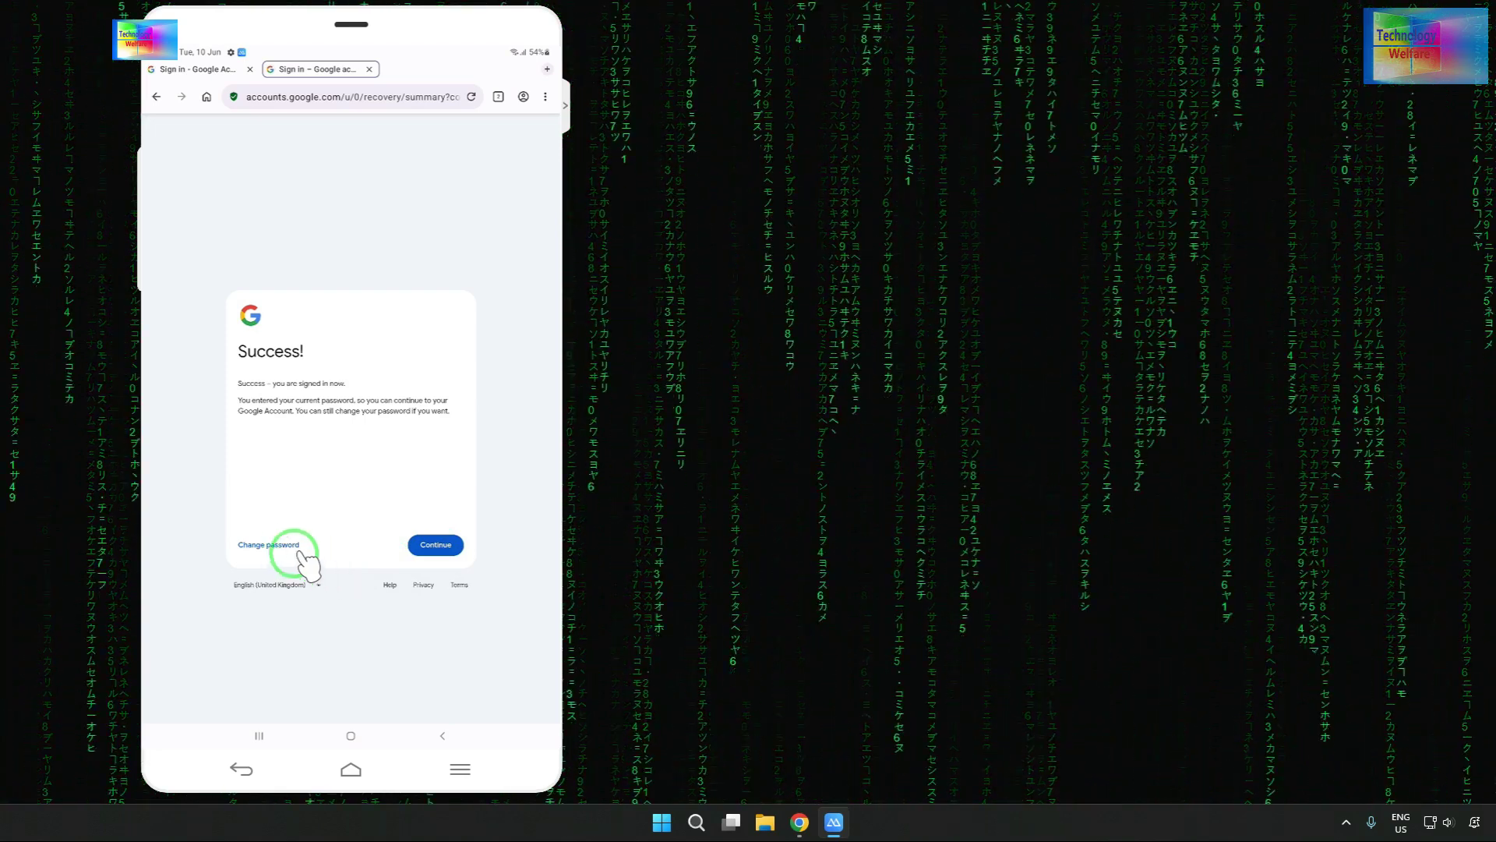
- Open 'Change password' from the Success card and focus the New password field
{"action": "left_click", "coordinate": [275, 543]}
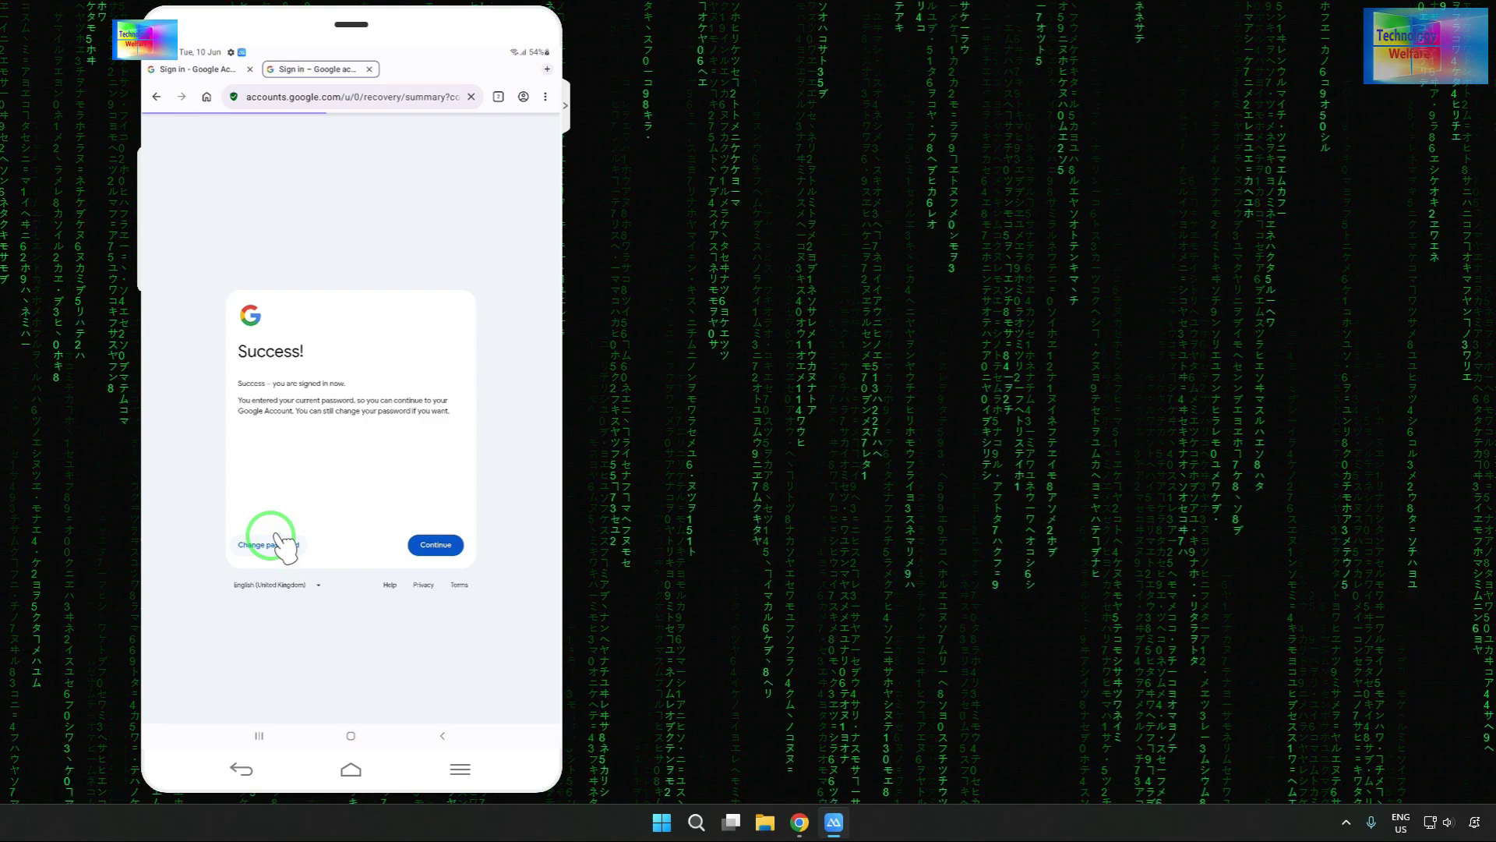
{"action": "left_click", "coordinate": [282, 302]}
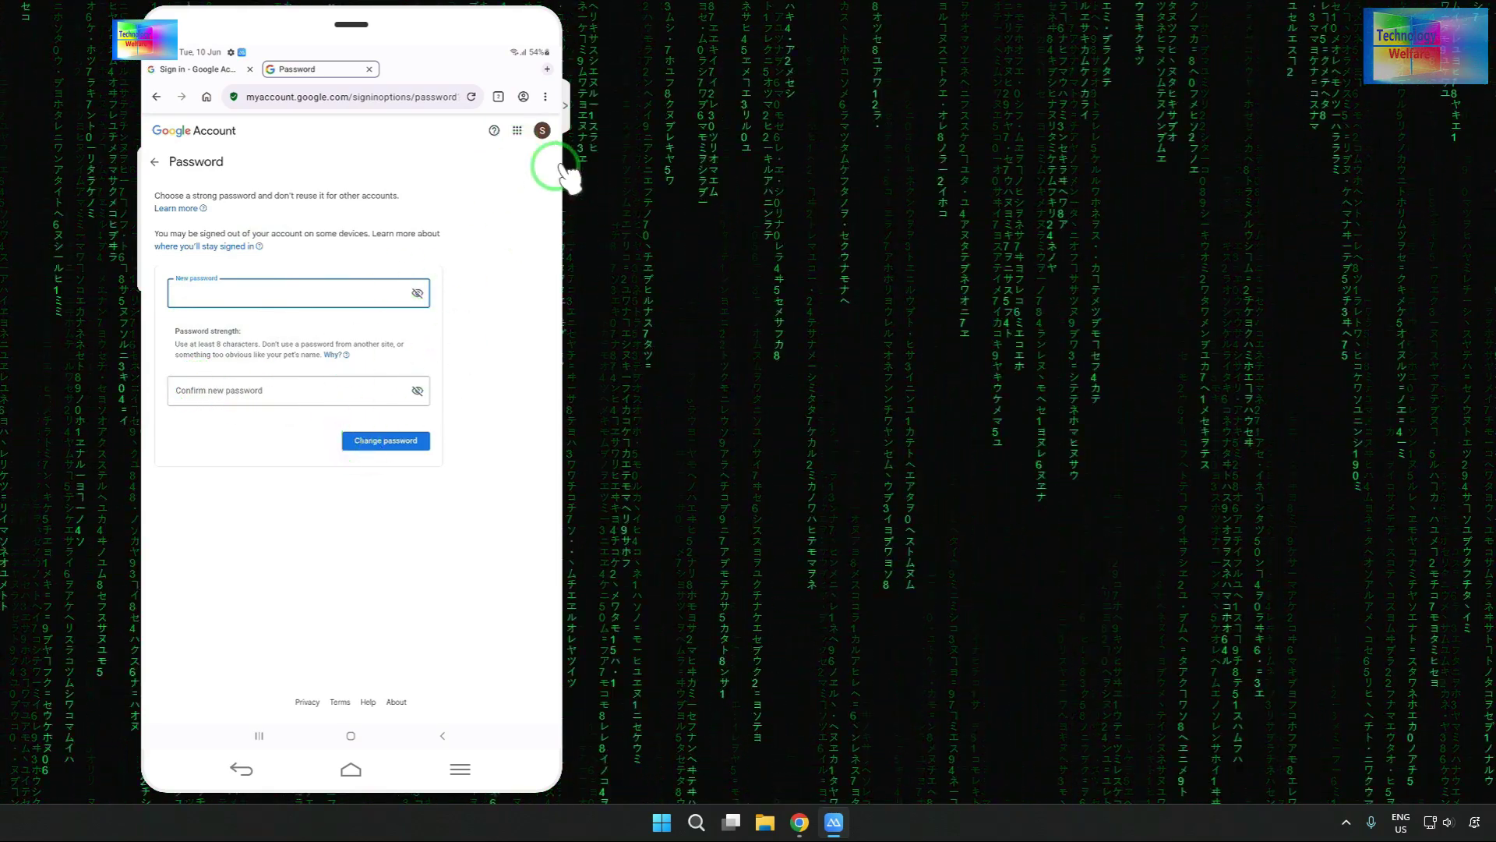
{"action": "left_click", "coordinate": [541, 131]}
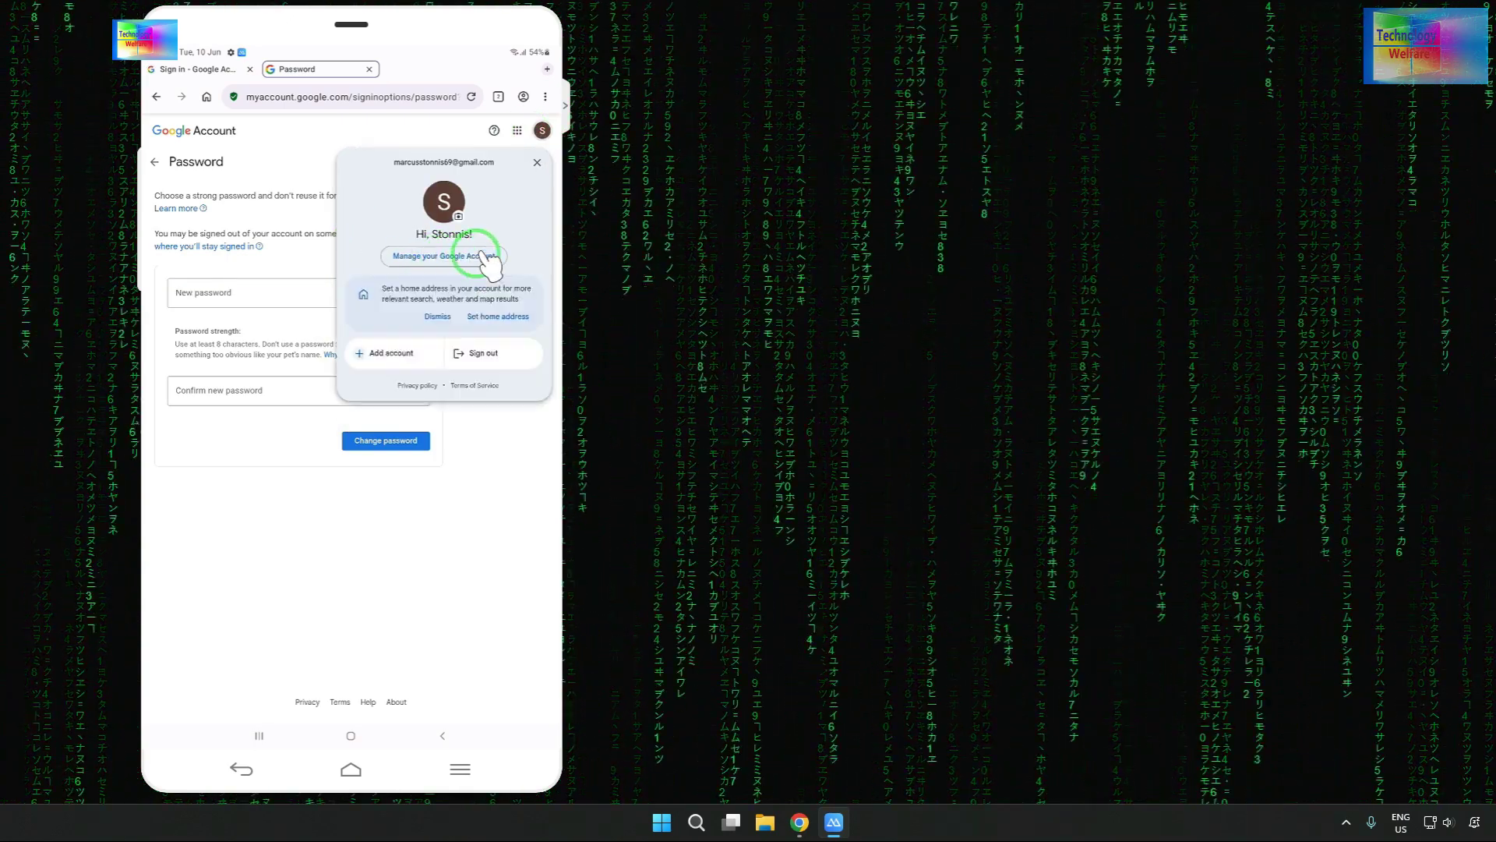
{"action": "left_click", "coordinate": [477, 453]}
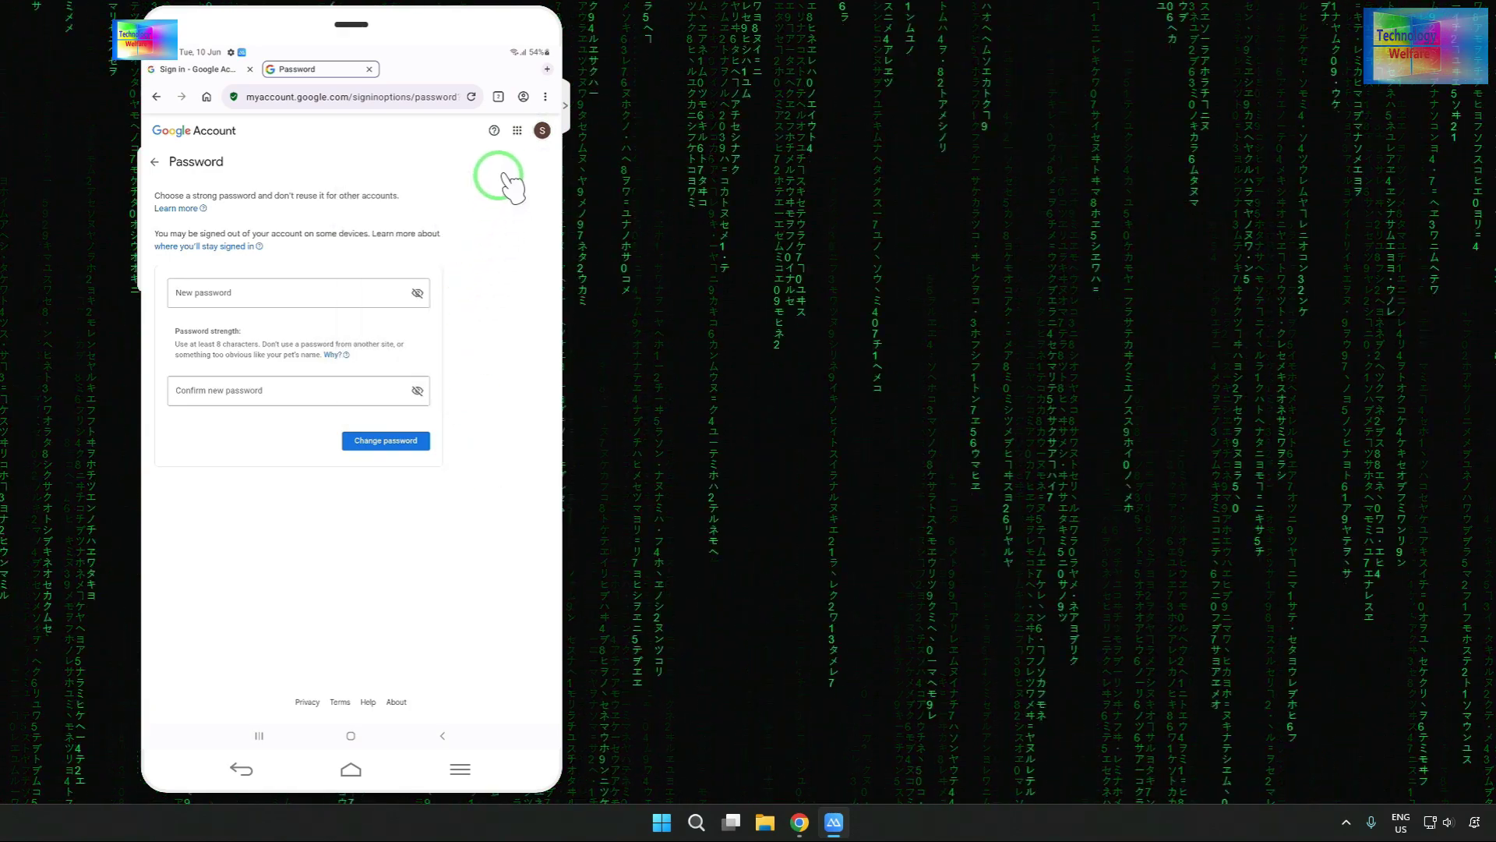
{"action": "left_click", "coordinate": [541, 130]}
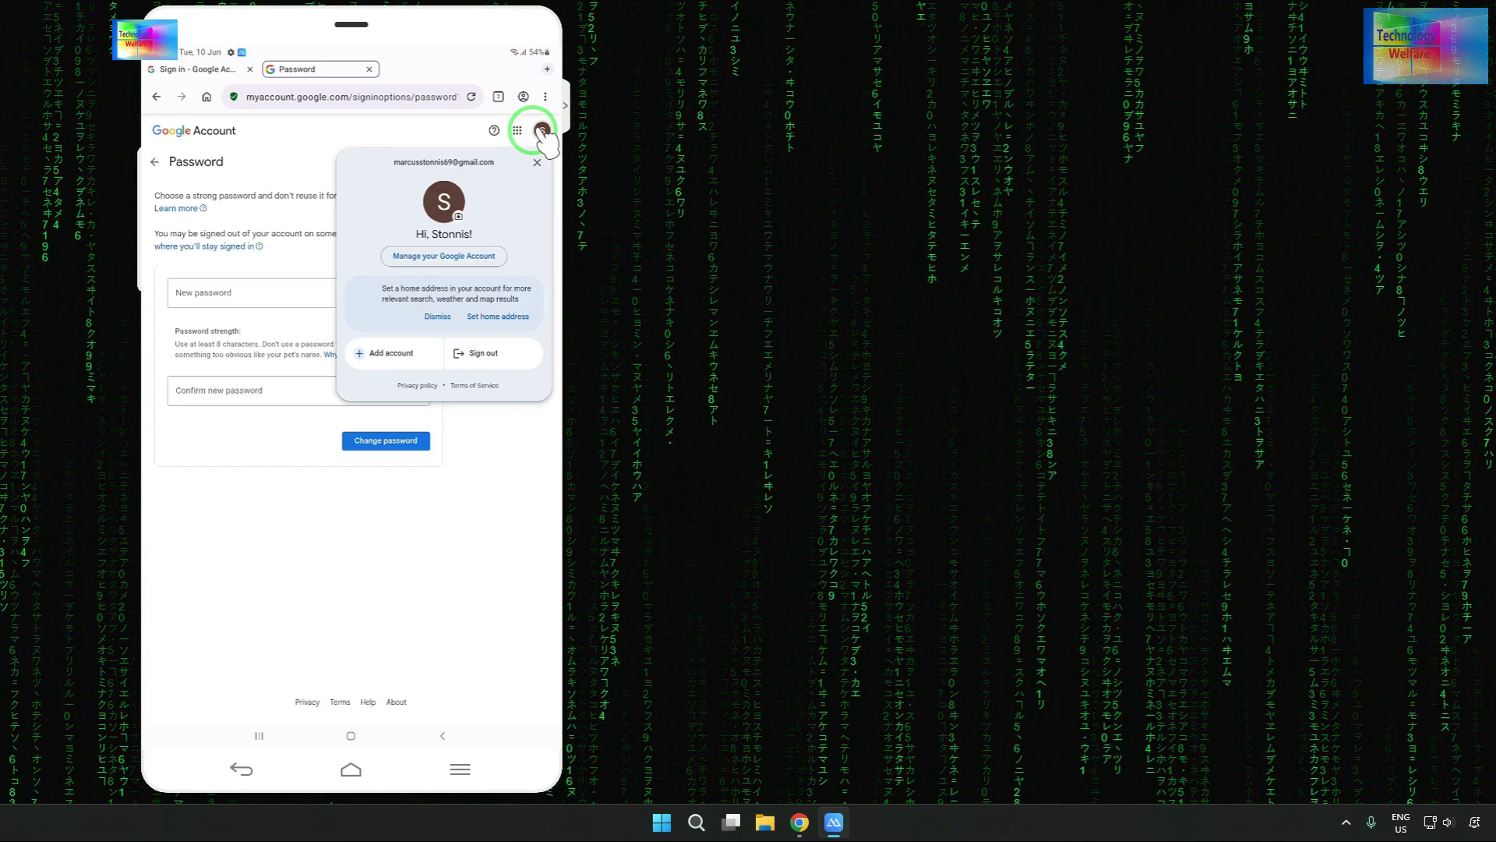
{"action": "left_click", "coordinate": [479, 501]}
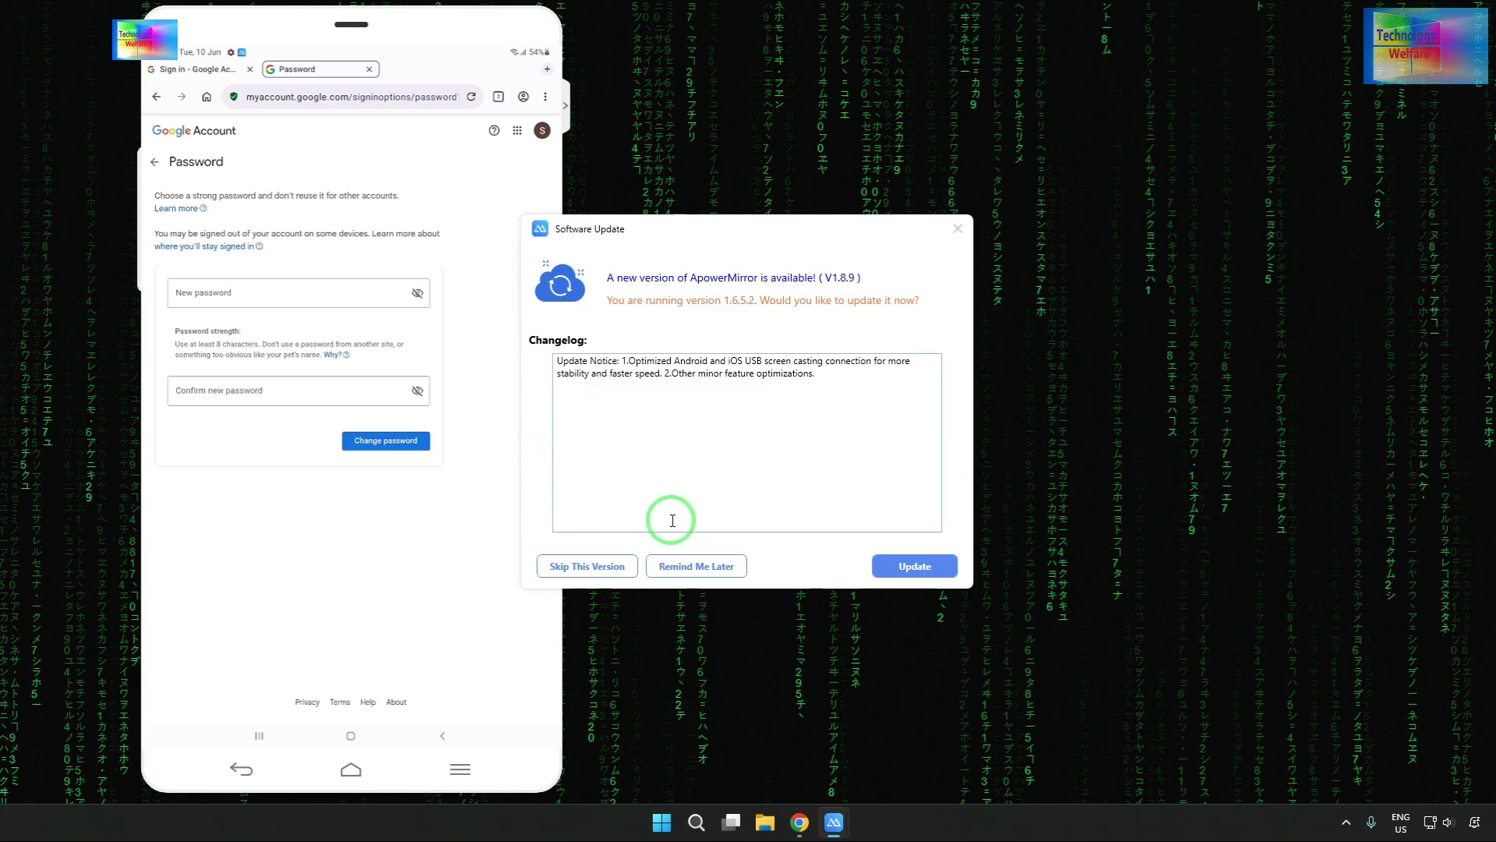
- Postpone the ApowerMirror software update with 'Remind Me Later'
{"action": "left_click", "coordinate": [690, 567]}
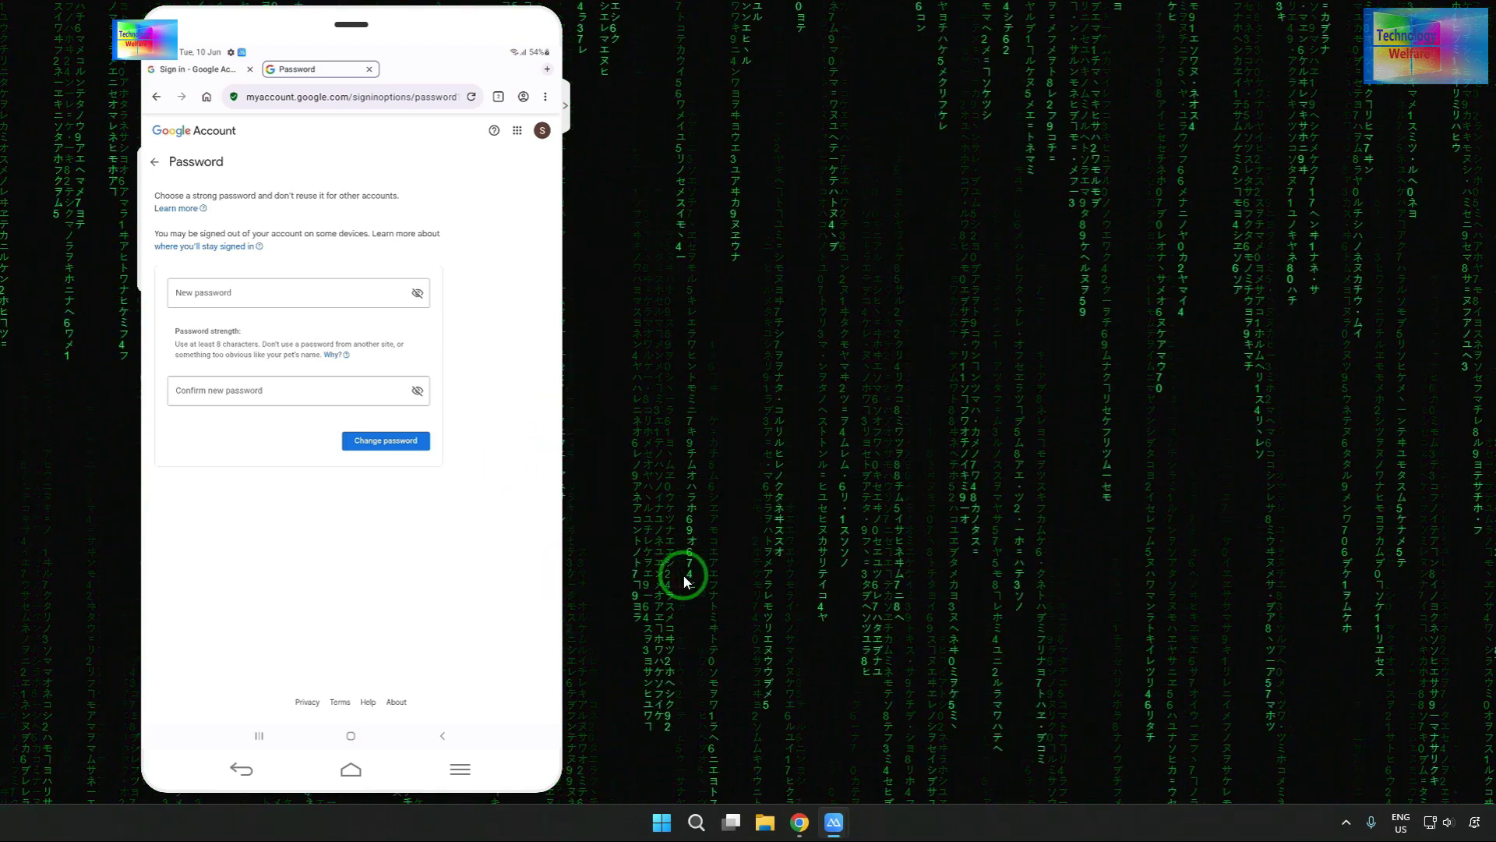